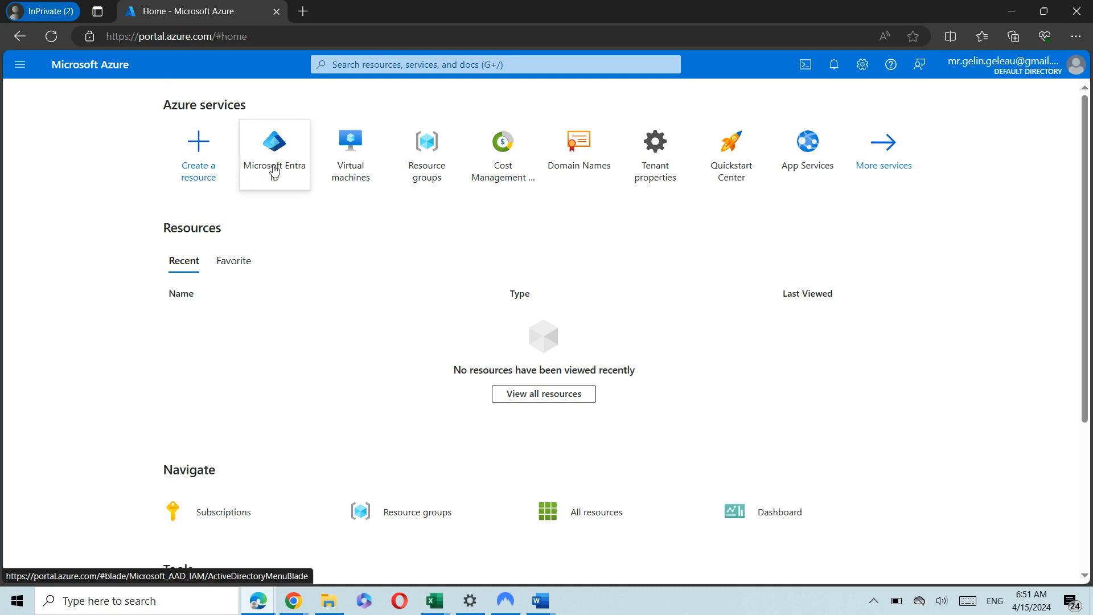
Search the portal for 'active dire' and open Microsoft Entra ID from the Services results.
{"action": "mouse_move", "coordinate": [274, 170]}
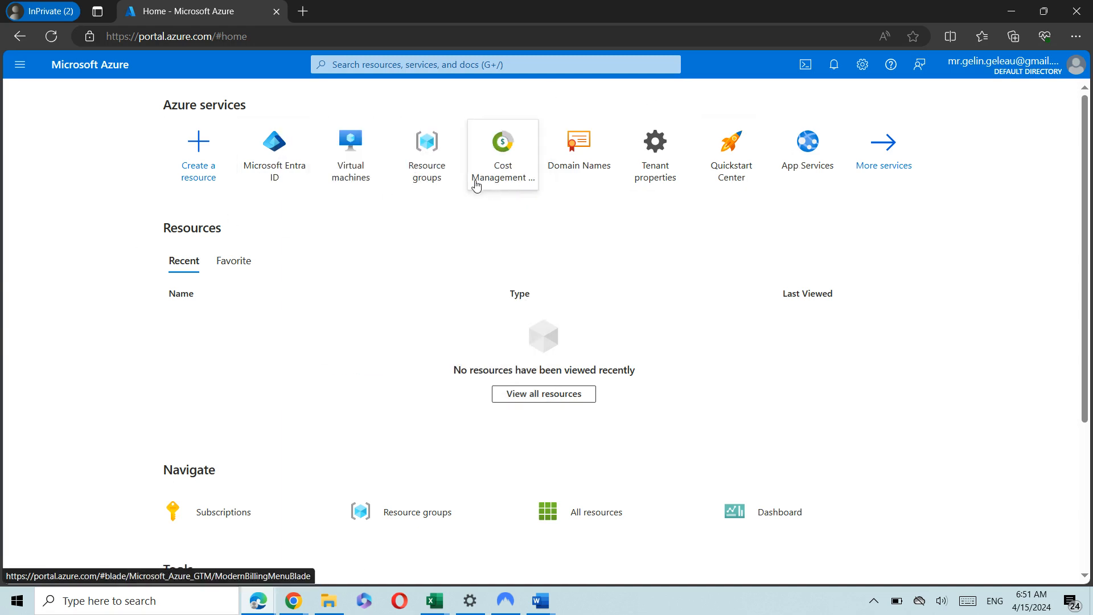
{"action": "left_click", "coordinate": [22, 66]}
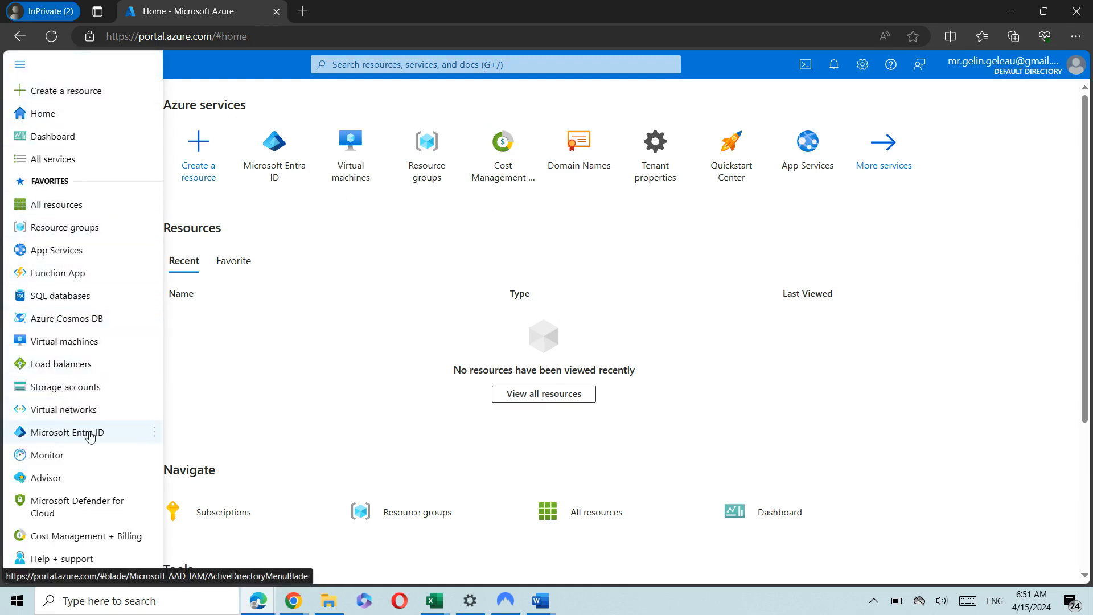
{"action": "left_click", "coordinate": [428, 64]}
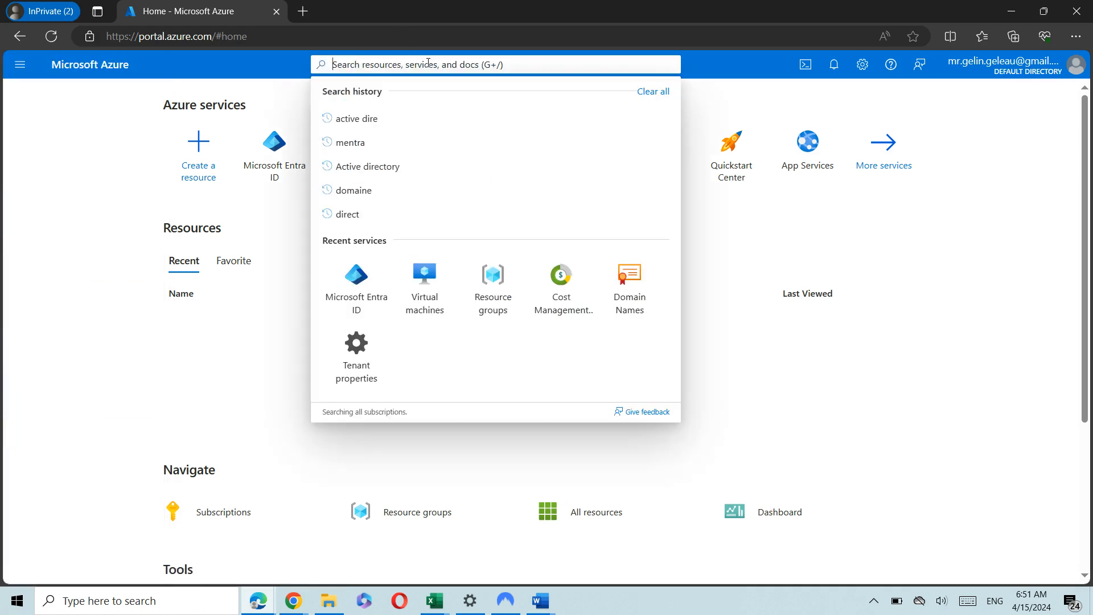
{"action": "type", "text": "active dire"}
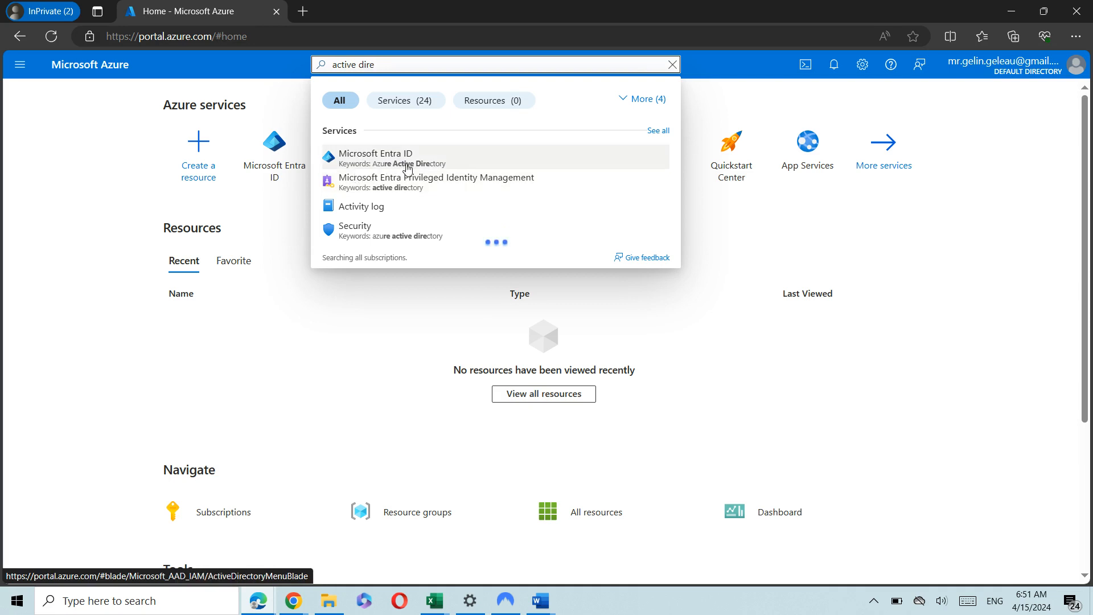
{"action": "key", "text": "Escape"}
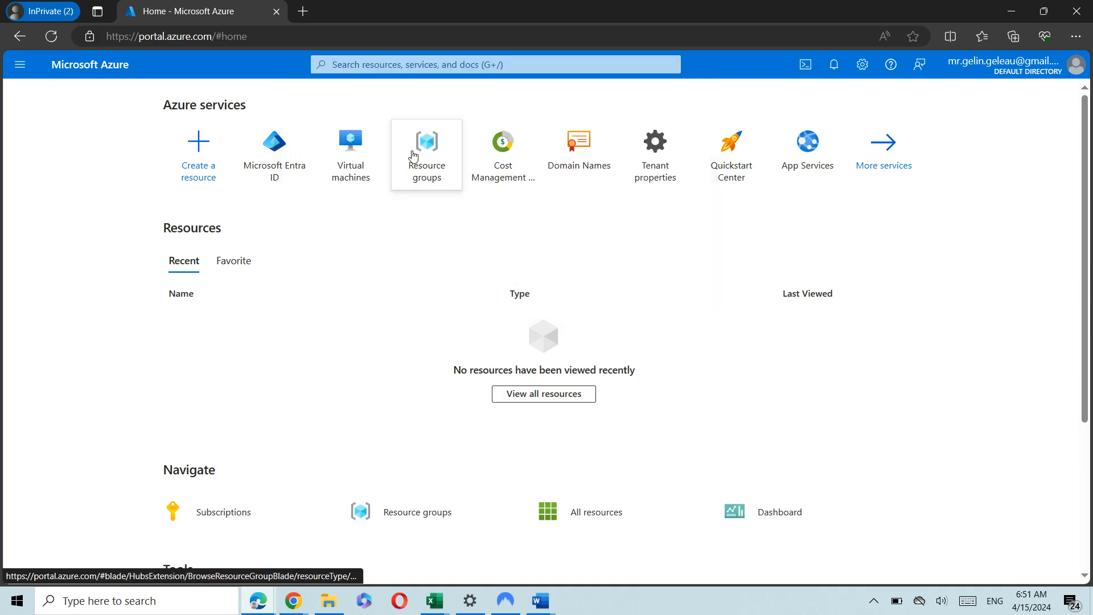
{"action": "mouse_move", "coordinate": [411, 150]}
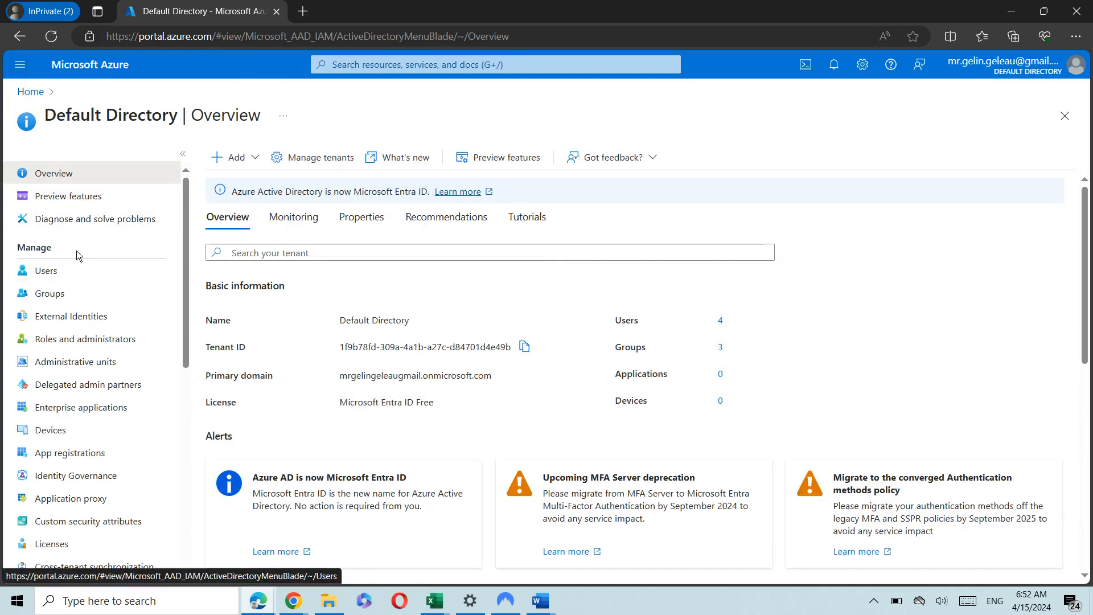
Open the directory's Users list and choose Bulk create from Bulk operations.
{"action": "left_click", "coordinate": [50, 276]}
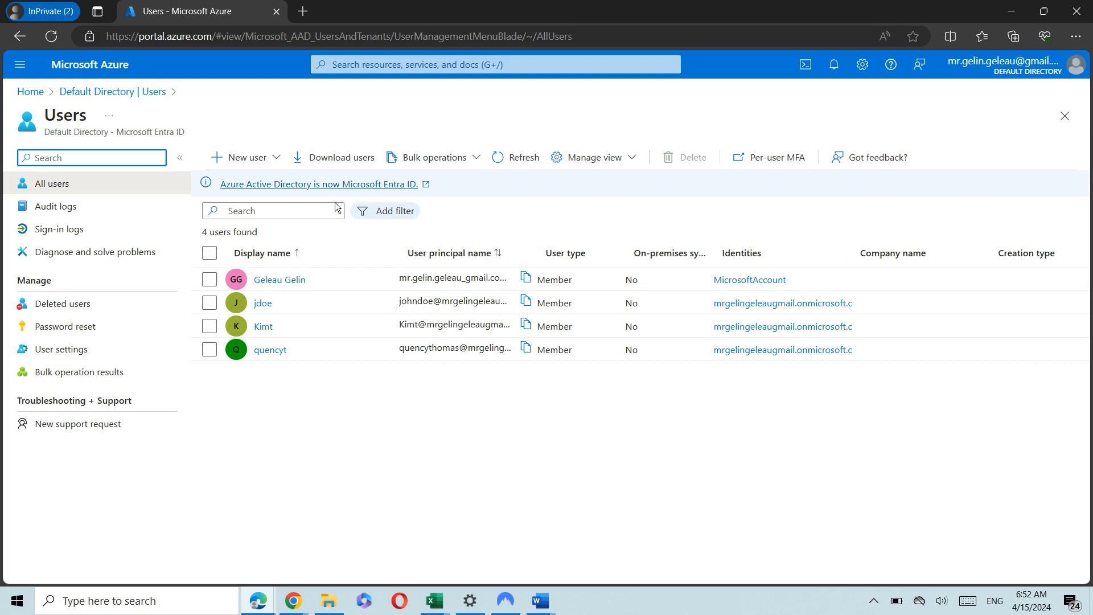
{"action": "left_click", "coordinate": [269, 161]}
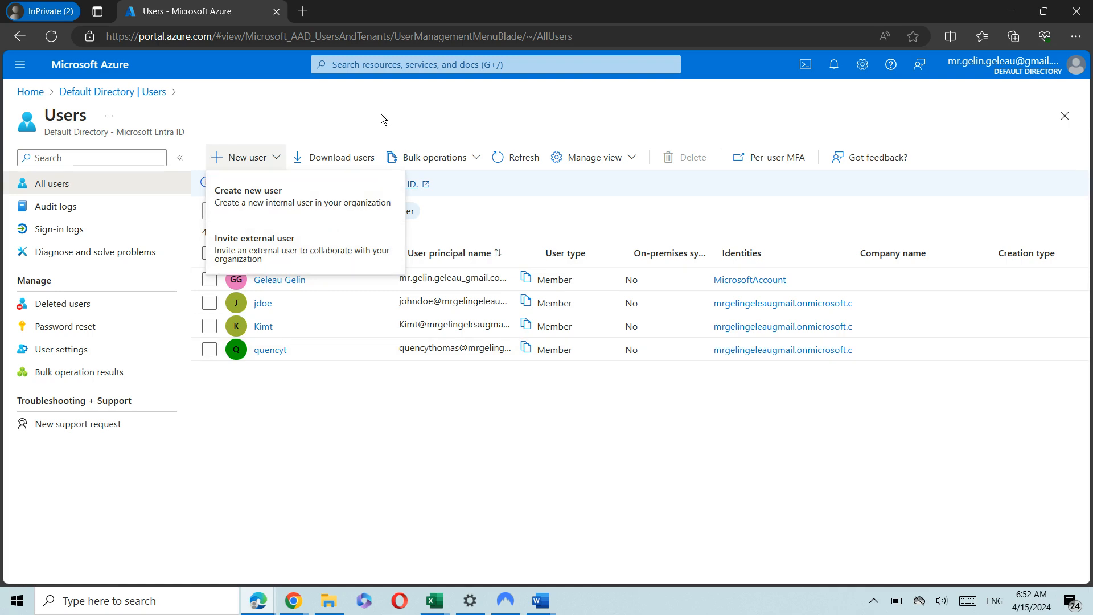
{"action": "left_click", "coordinate": [466, 158]}
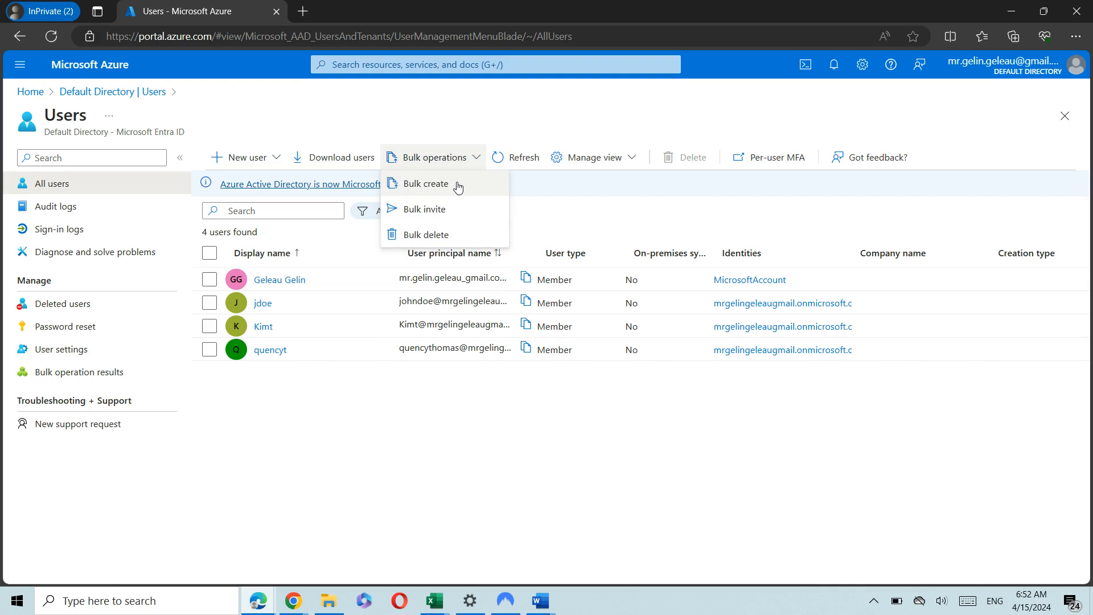
{"action": "left_click", "coordinate": [458, 186]}
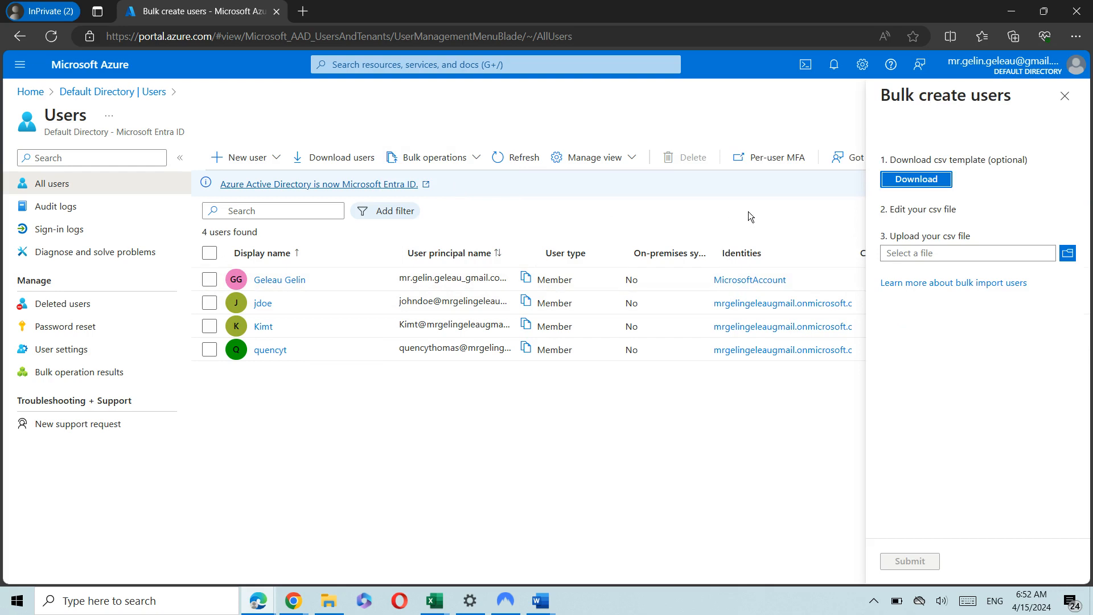
Download the bulk-create CSV template and open UserCreateTemplate (2).csv in Excel.
{"action": "left_click", "coordinate": [439, 163]}
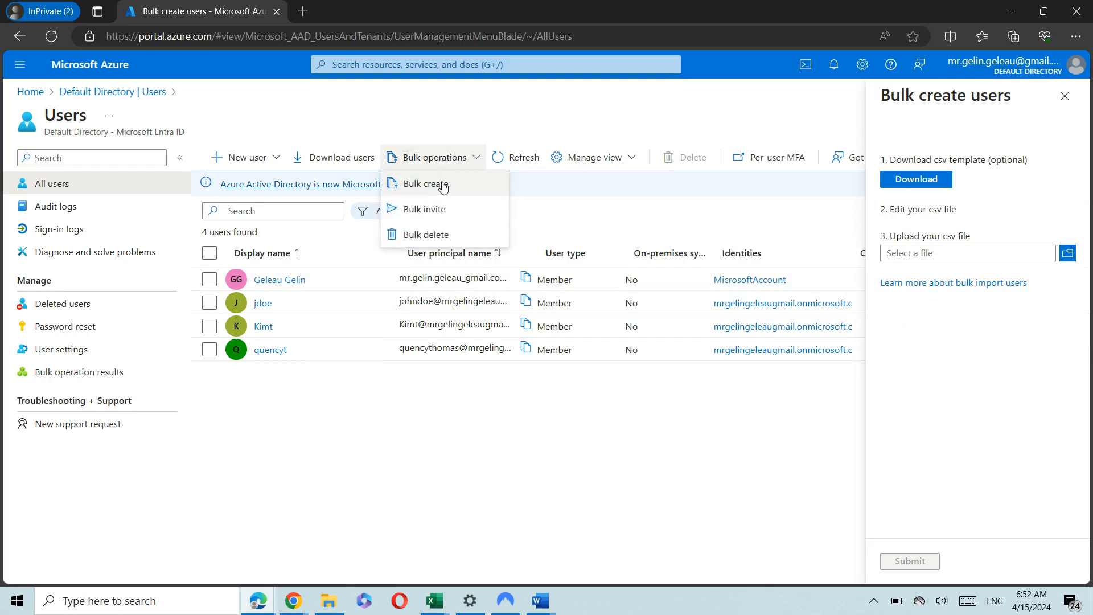
{"action": "left_click", "coordinate": [411, 183]}
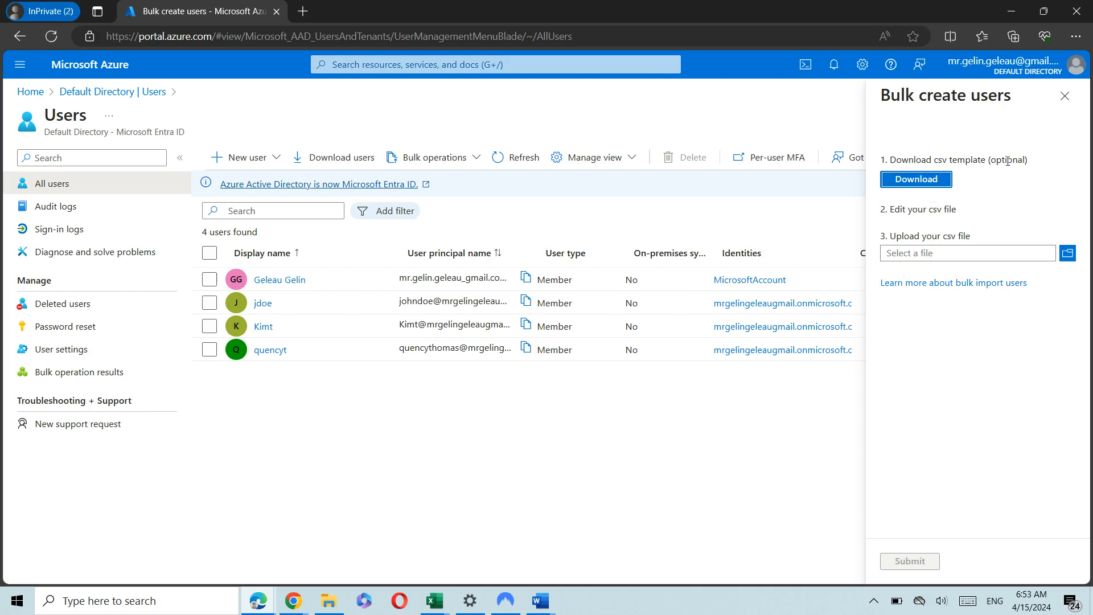
{"action": "triple_click", "coordinate": [888, 209]}
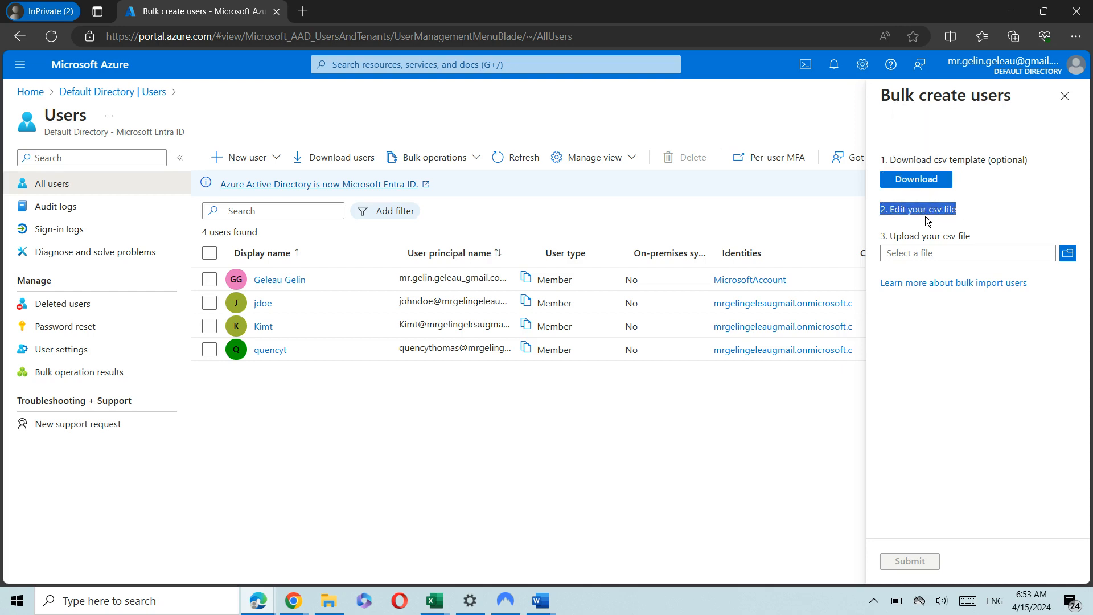
{"action": "triple_click", "coordinate": [915, 236]}
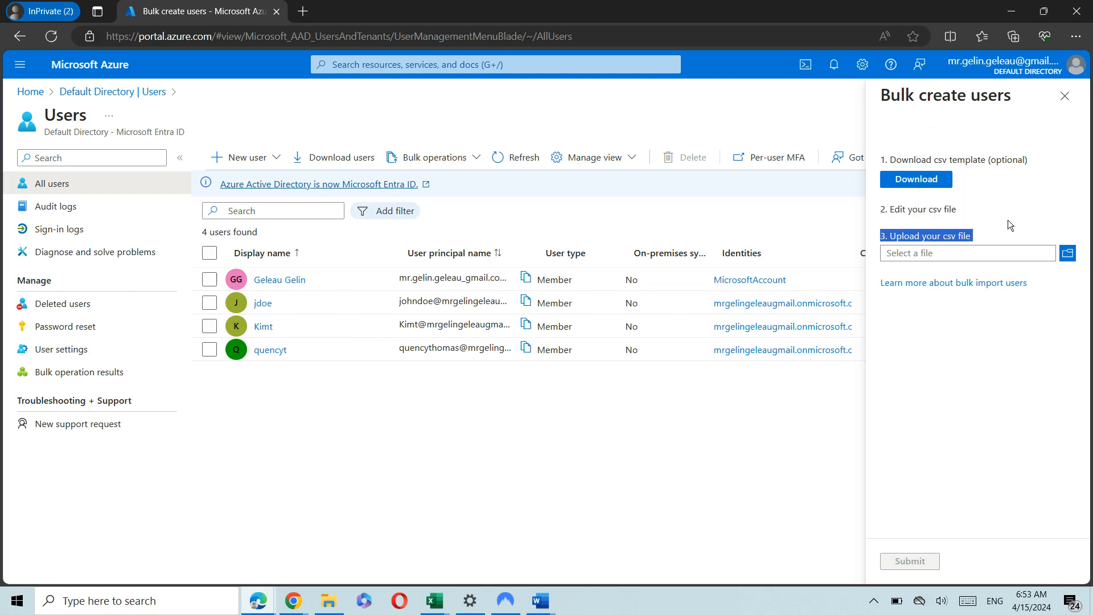
{"action": "left_click", "coordinate": [953, 196]}
{"action": "left_click", "coordinate": [927, 180]}
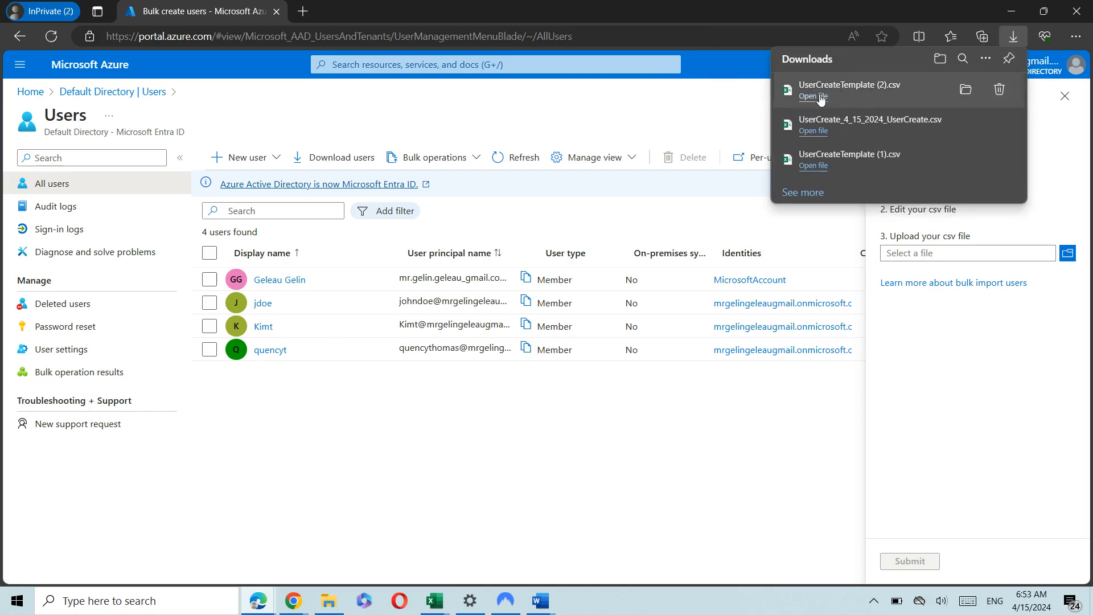
{"action": "left_click", "coordinate": [820, 97]}
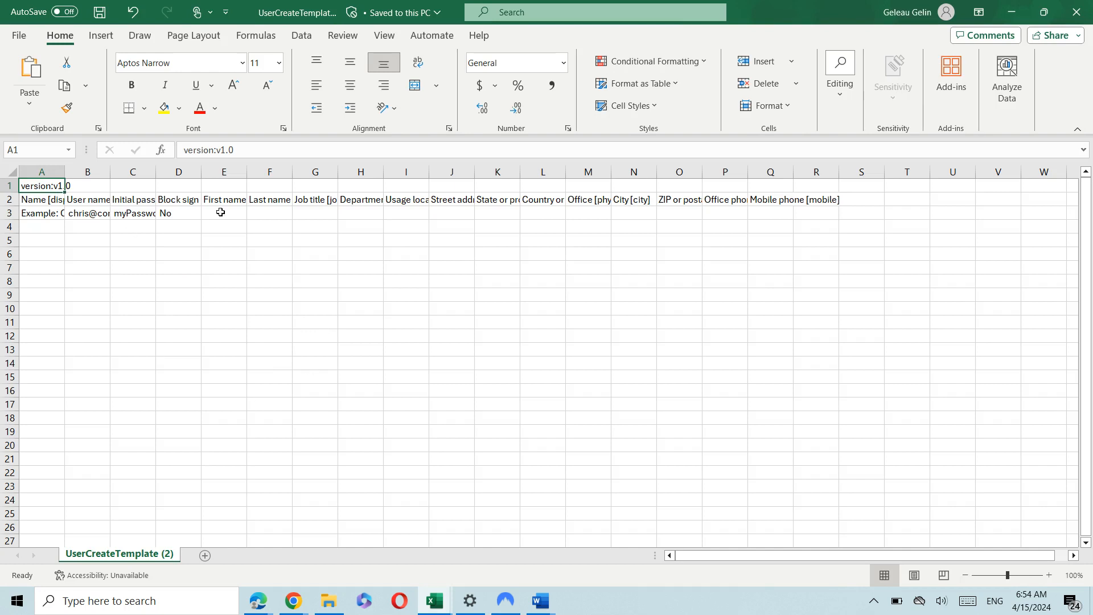
Auto-fit columns A through F so each header, including Last name [surname], shows in full.
{"action": "left_click", "coordinate": [198, 248]}
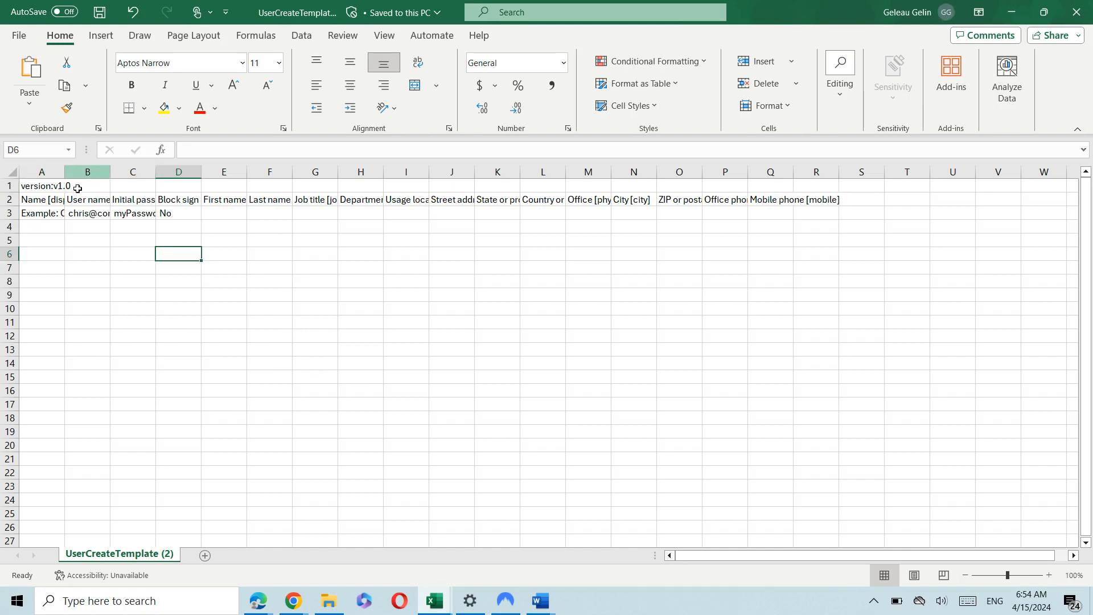
{"action": "double_click", "coordinate": [64, 172]}
{"action": "double_click", "coordinate": [197, 171]}
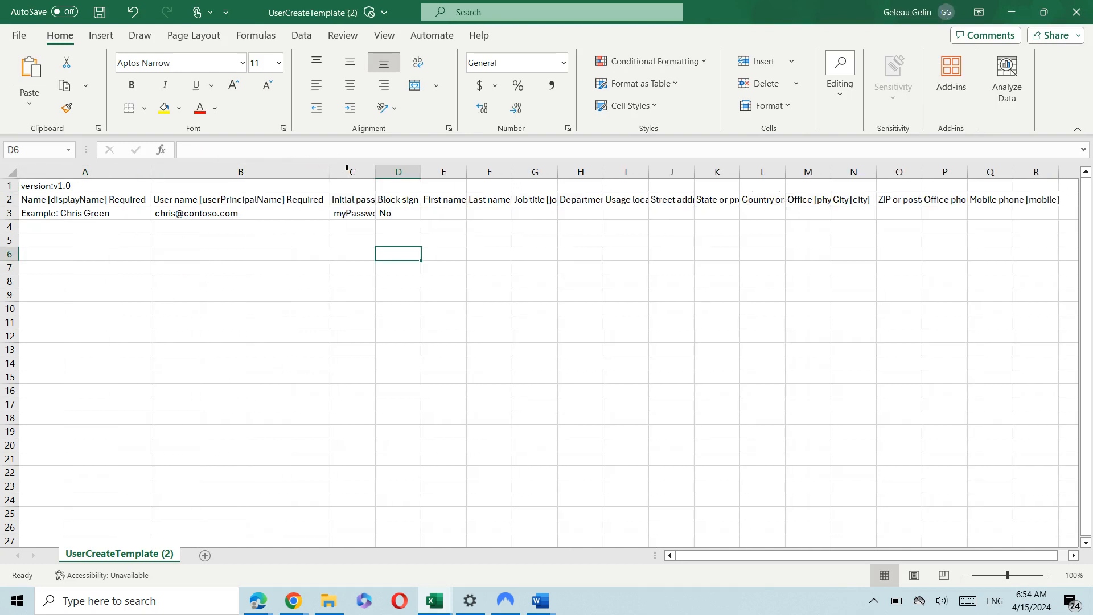
{"action": "double_click", "coordinate": [377, 173]}
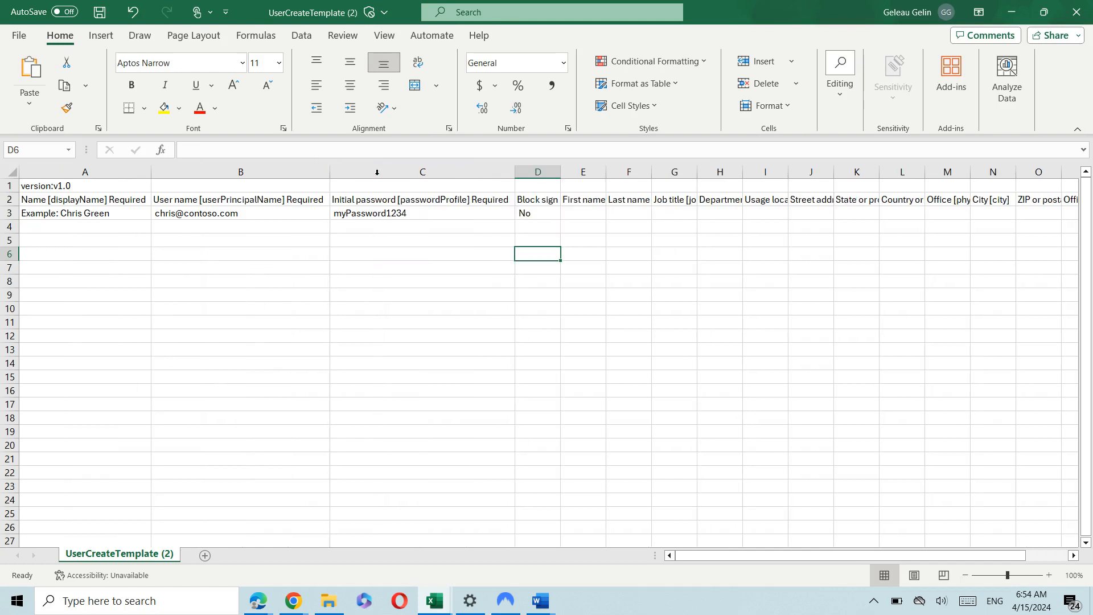
{"action": "double_click", "coordinate": [560, 171]}
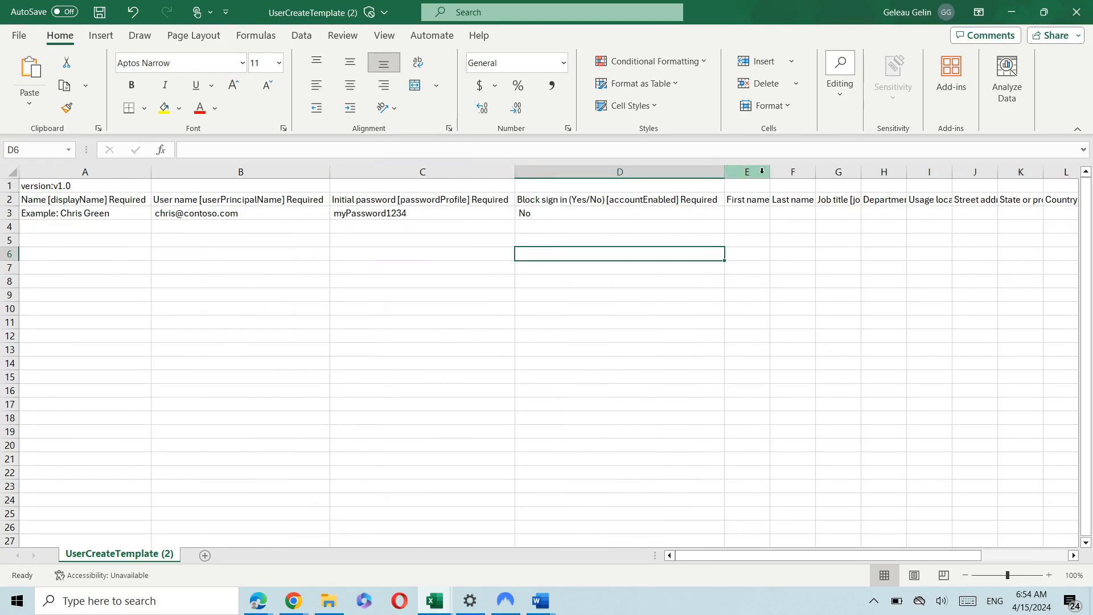
{"action": "double_click", "coordinate": [776, 173]}
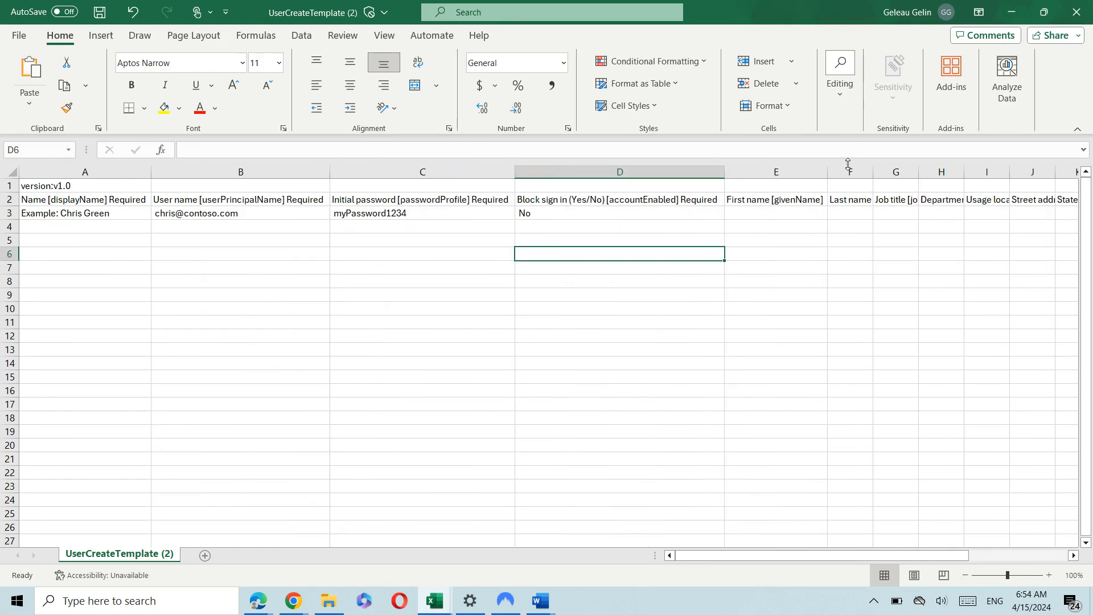
{"action": "left_click", "coordinate": [837, 172]}
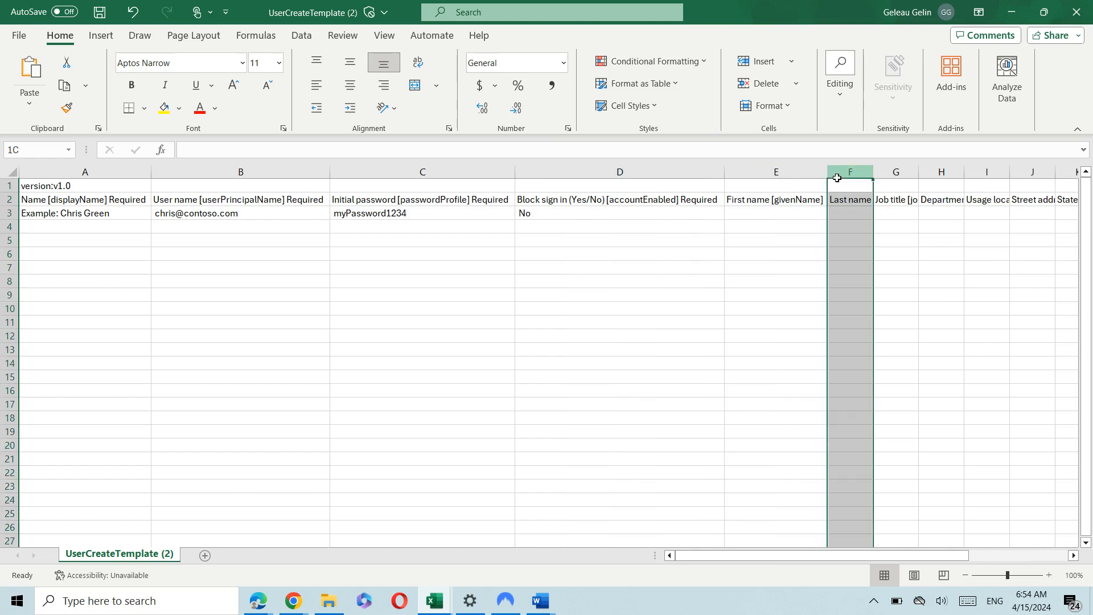
{"action": "double_click", "coordinate": [873, 172]}
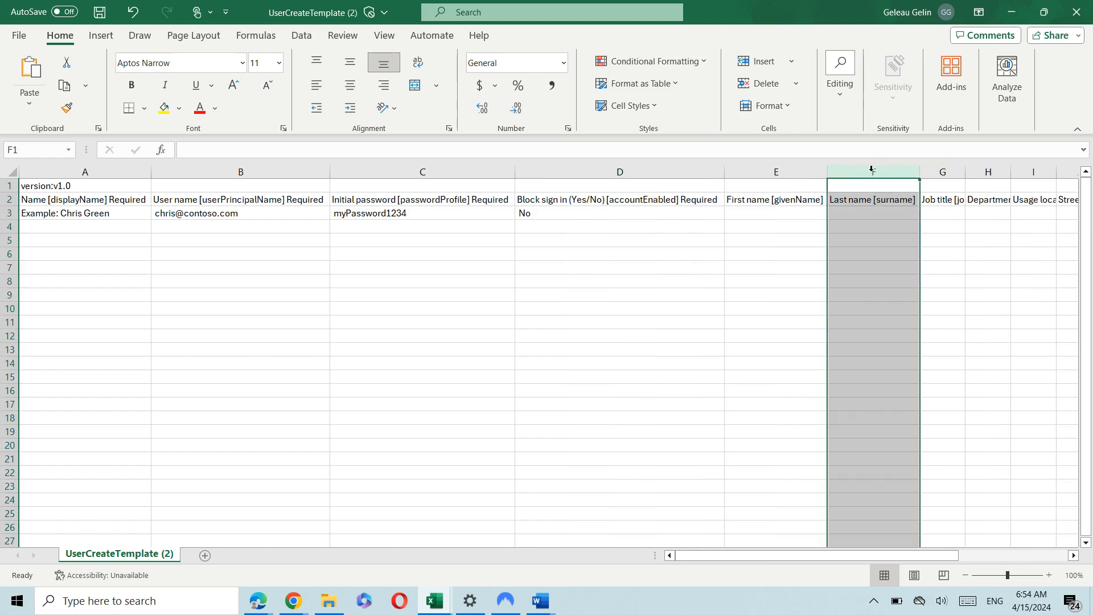
{"action": "left_click", "coordinate": [607, 294]}
Inspect the sample row, selecting the domain part of the example user name in B3.
{"action": "left_click", "coordinate": [116, 210]}
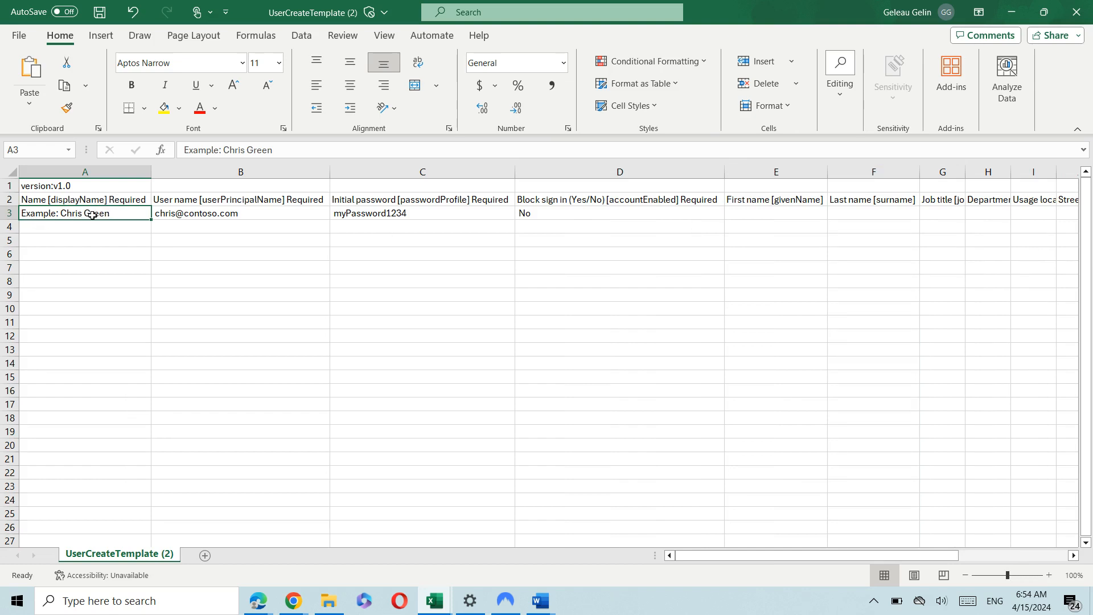
{"action": "left_click", "coordinate": [195, 202]}
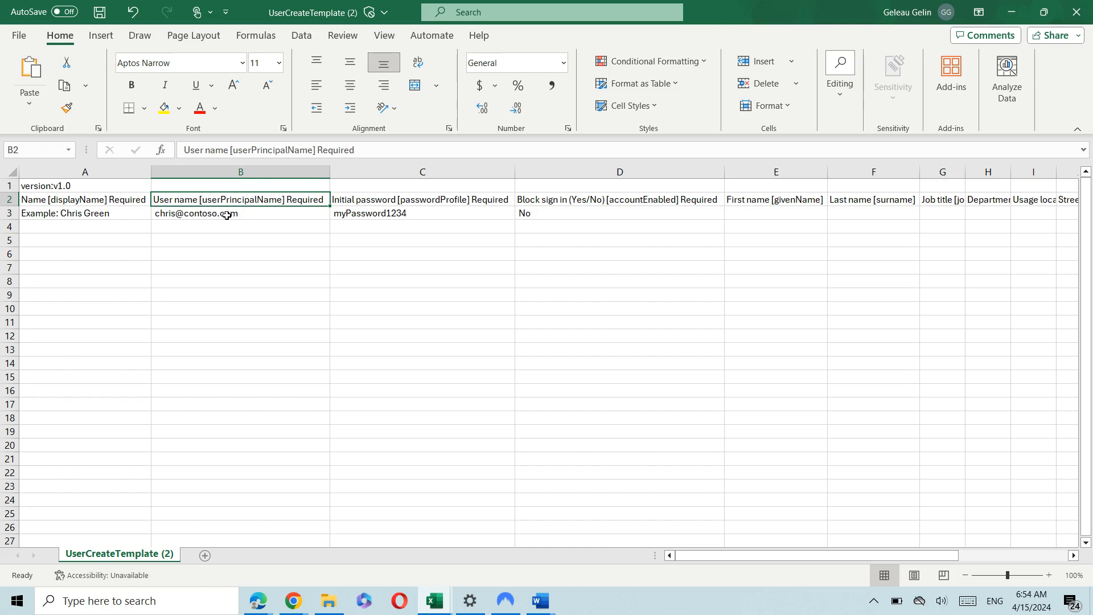
{"action": "double_click", "coordinate": [249, 213]}
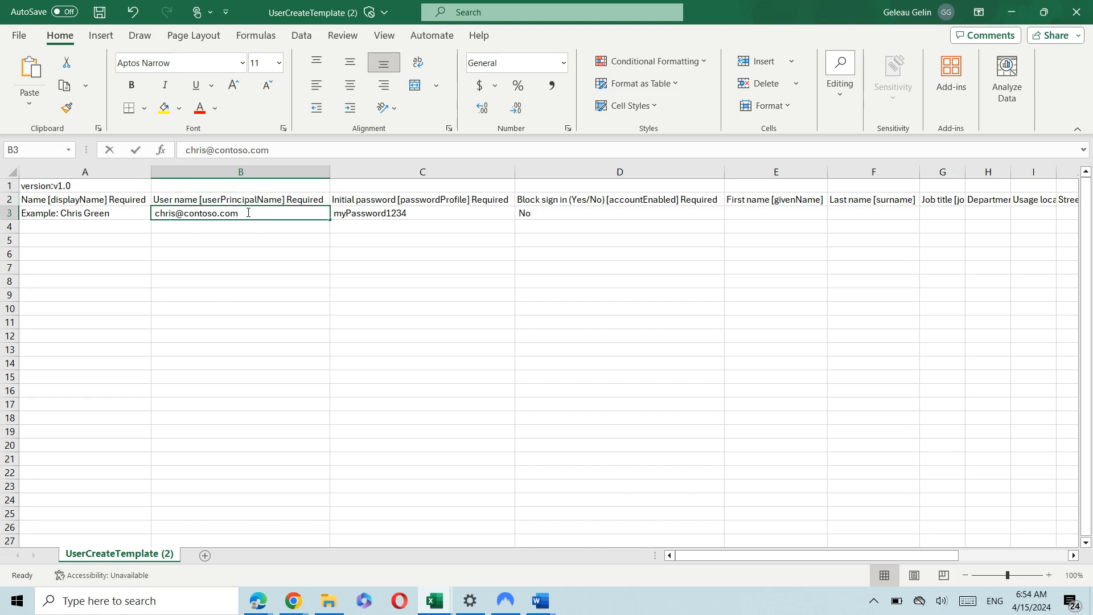
{"action": "left_click_drag", "start_coordinate": [238, 215], "coordinate": [187, 218]}
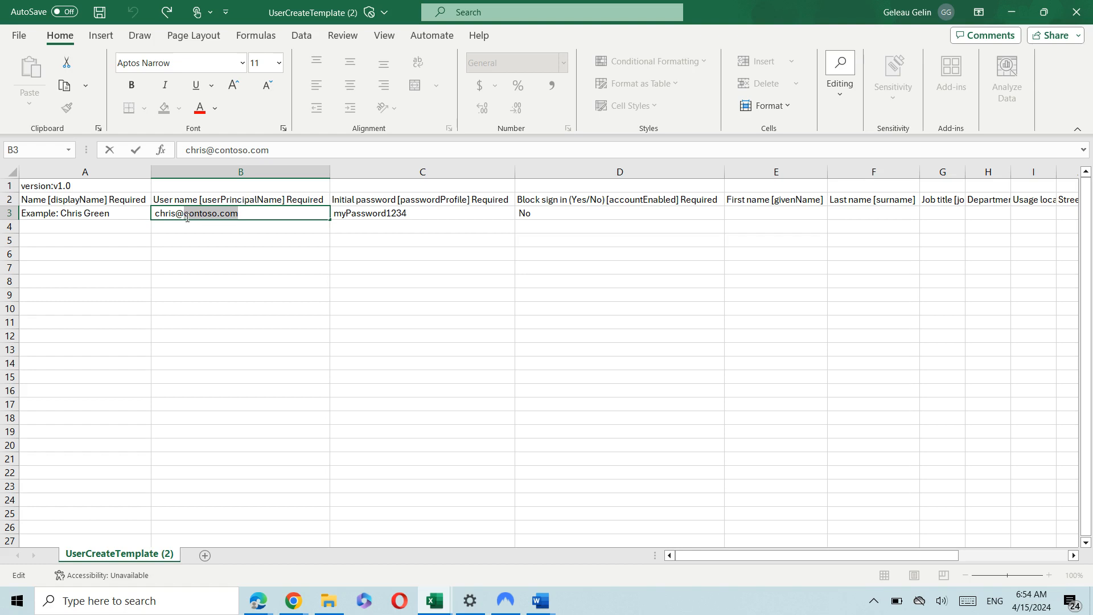
{"action": "left_click_drag", "start_coordinate": [187, 218], "coordinate": [185, 217]}
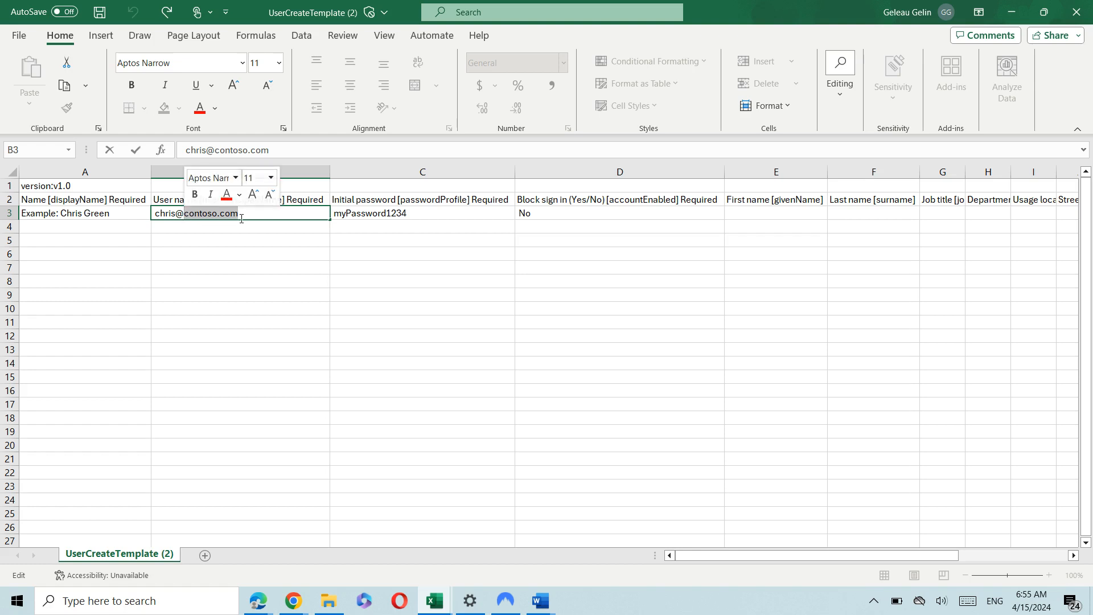
{"action": "left_click", "coordinate": [391, 214]}
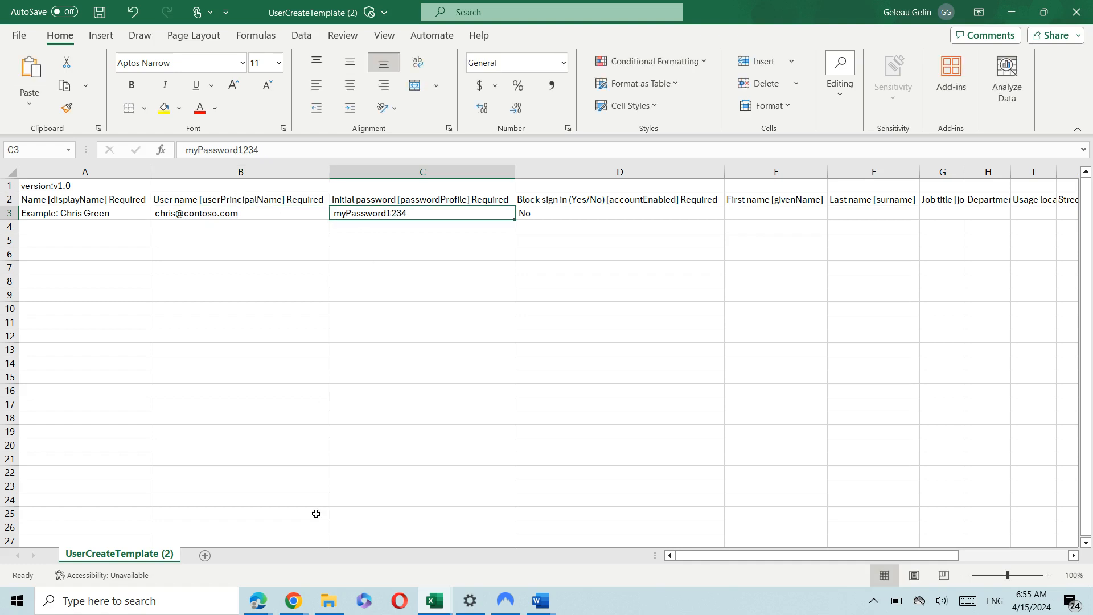
{"action": "mouse_move", "coordinate": [275, 608]}
{"action": "left_click", "coordinate": [568, 212]}
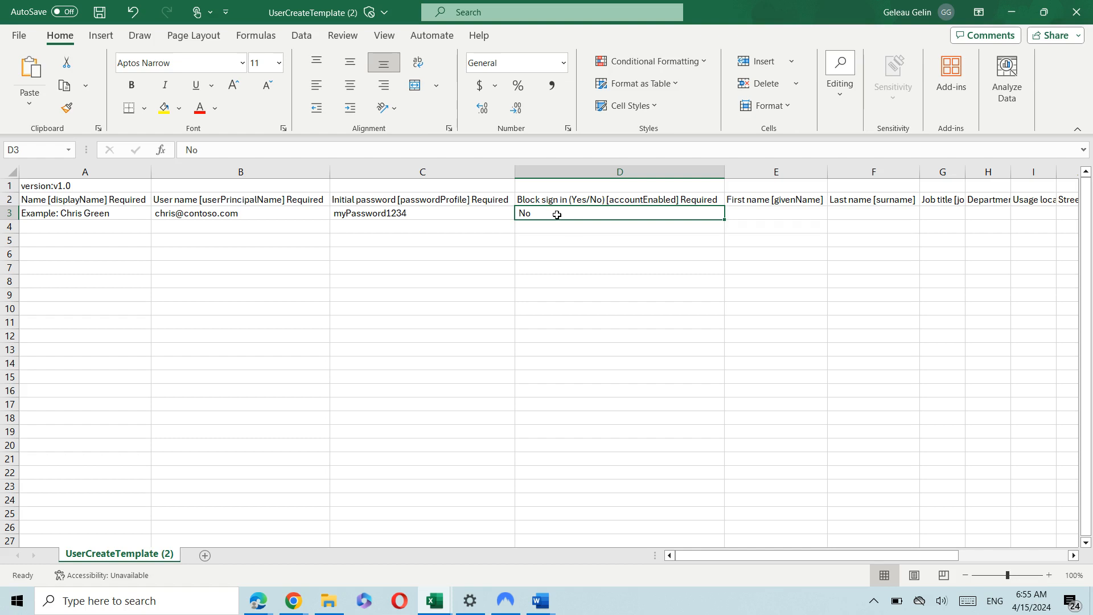
{"action": "left_click", "coordinate": [764, 211]}
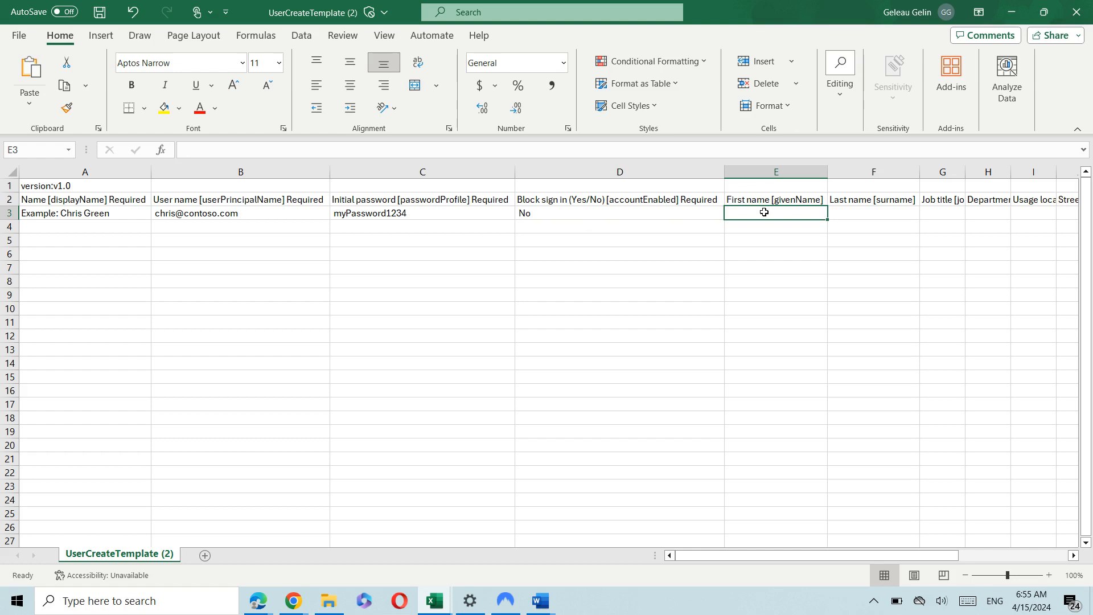
{"action": "double_click", "coordinate": [702, 199]}
{"action": "double_click", "coordinate": [702, 199]}
{"action": "left_click", "coordinate": [702, 199]}
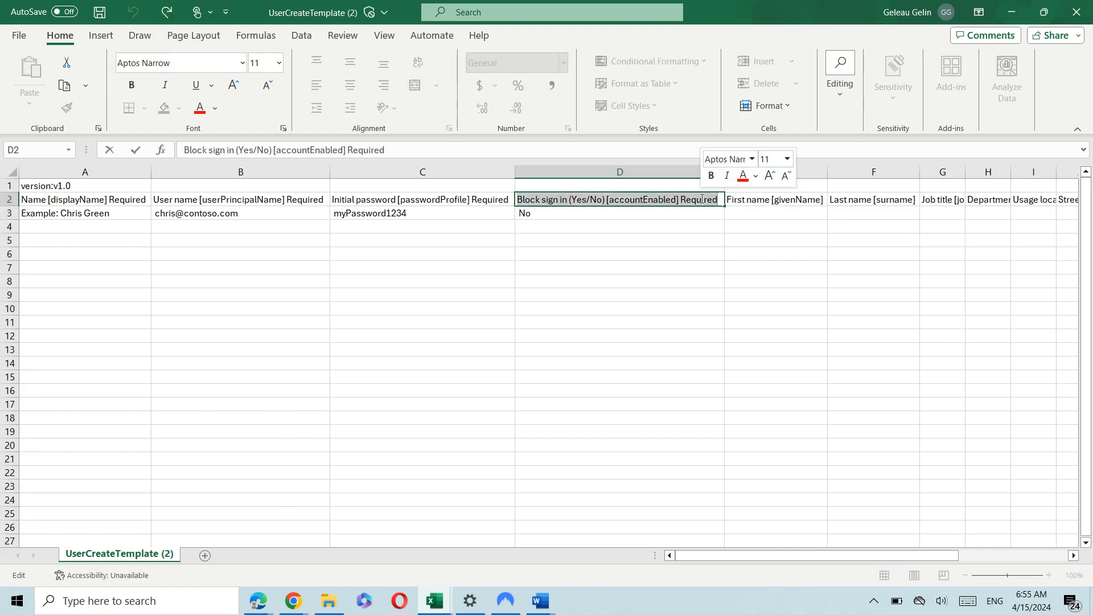
{"action": "left_click", "coordinate": [702, 199]}
{"action": "left_click_drag", "start_coordinate": [718, 199], "coordinate": [679, 198]}
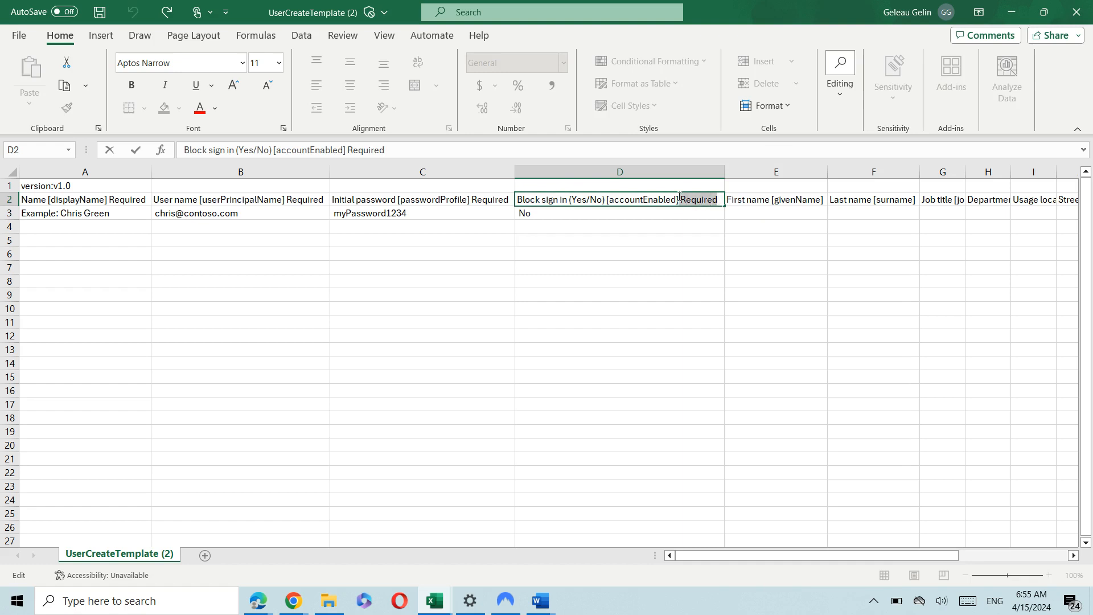
{"action": "left_click", "coordinate": [498, 200]}
{"action": "double_click", "coordinate": [497, 200]}
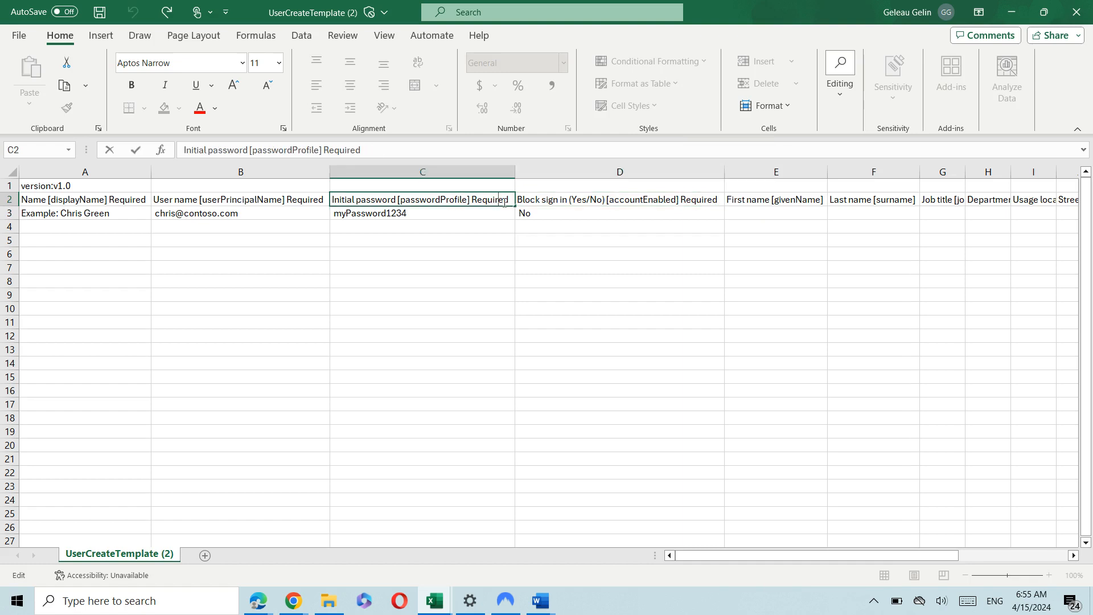
{"action": "left_click_drag", "start_coordinate": [508, 200], "coordinate": [472, 197]}
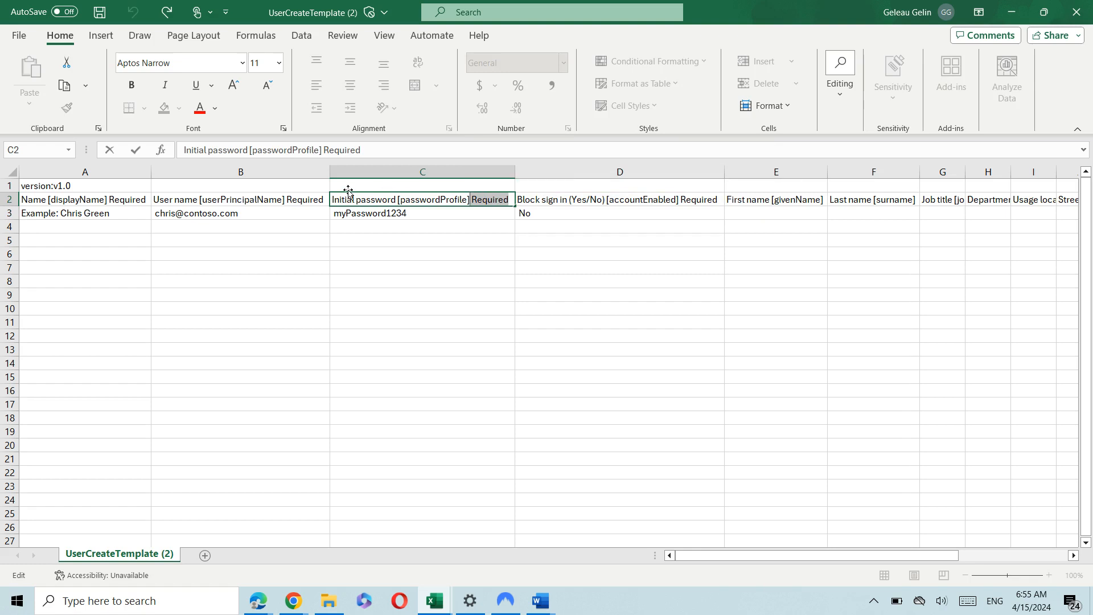
{"action": "left_click", "coordinate": [540, 224]}
{"action": "left_click", "coordinate": [770, 203]}
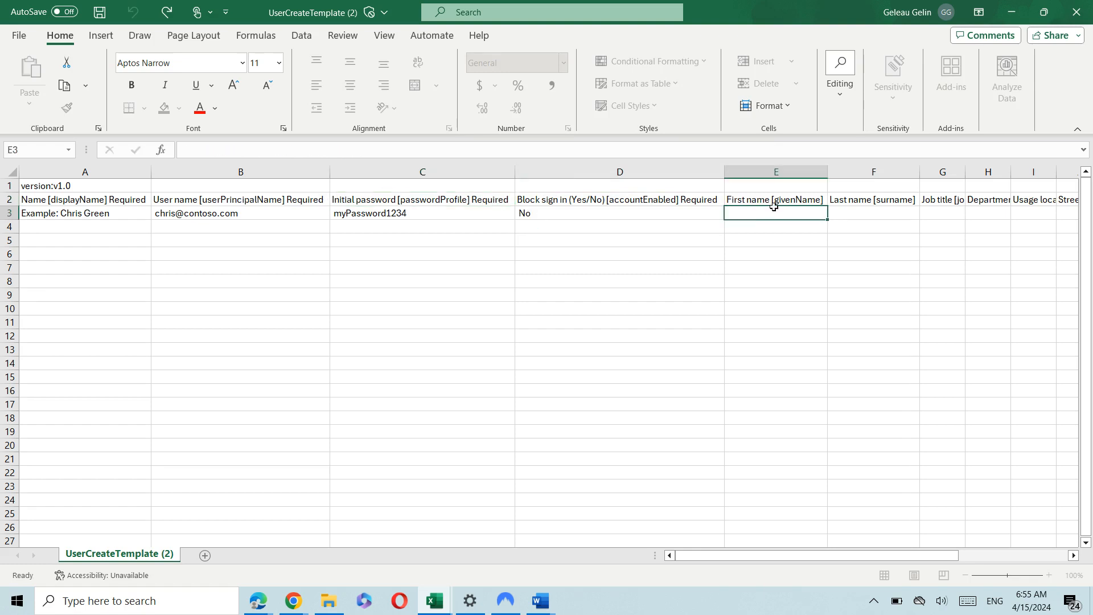
{"action": "left_click", "coordinate": [845, 202]}
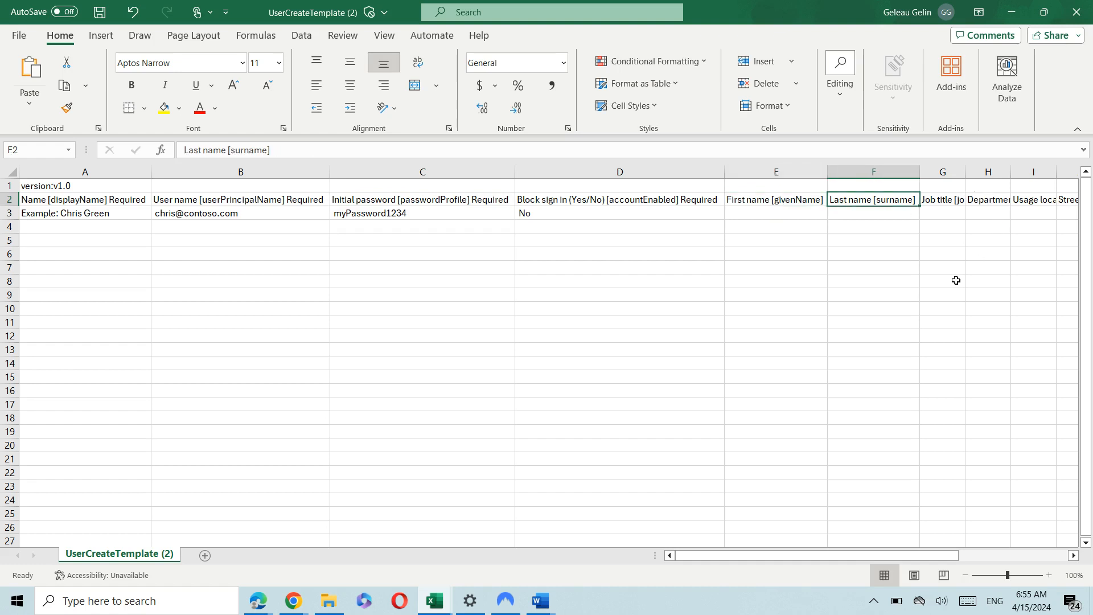
{"action": "left_click", "coordinate": [103, 228]}
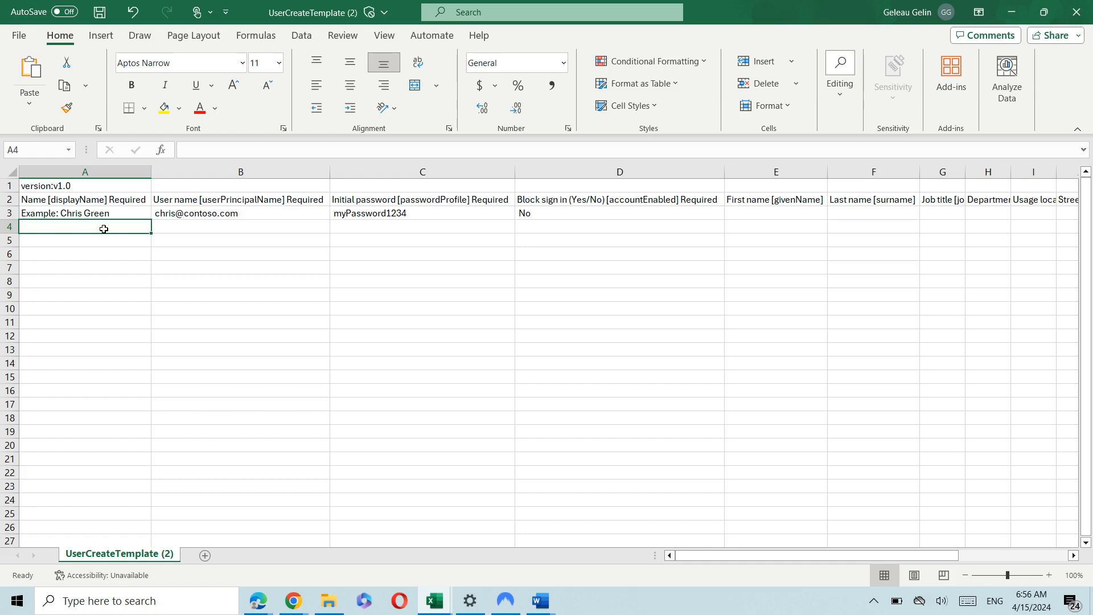
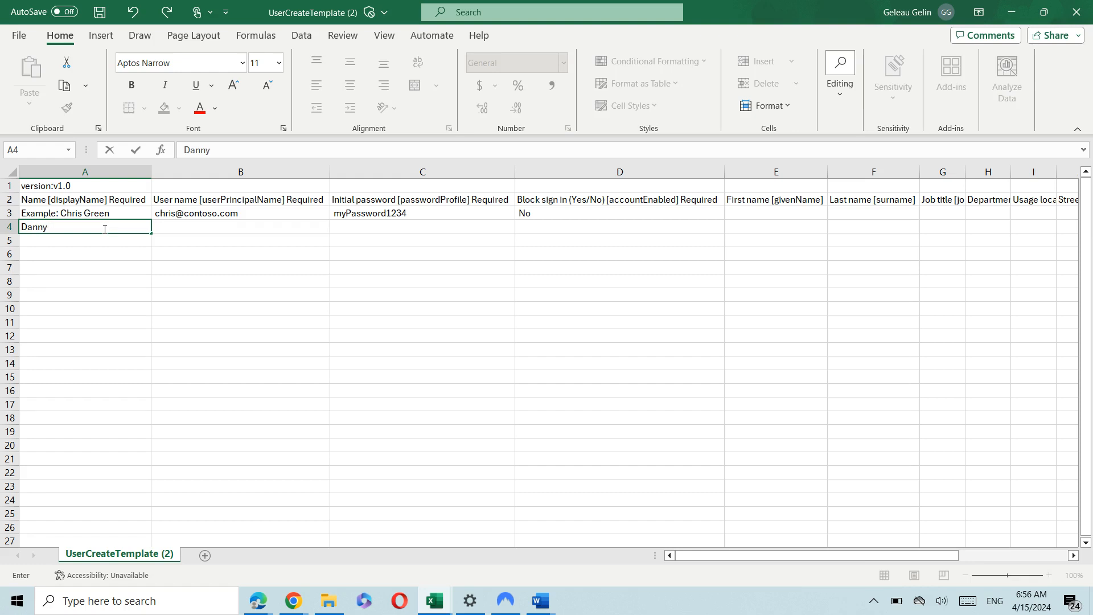
Enter the new user's display name in A4 and contoso.com user name in B4.
{"action": "key", "text": "Tab"}
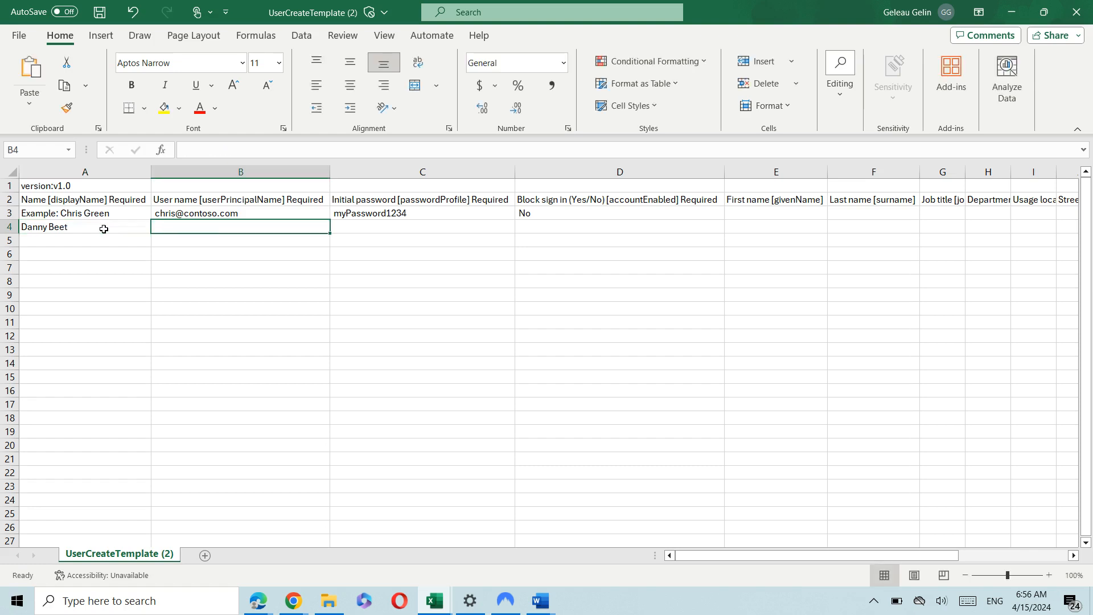
{"action": "left_click", "coordinate": [103, 229]}
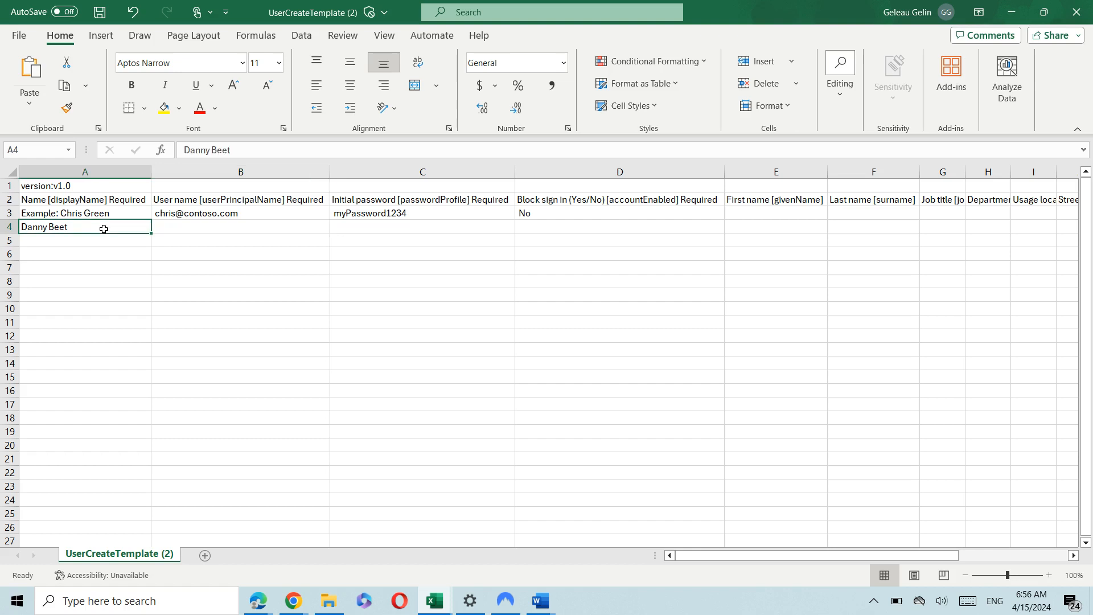
{"action": "left_click", "coordinate": [206, 230]}
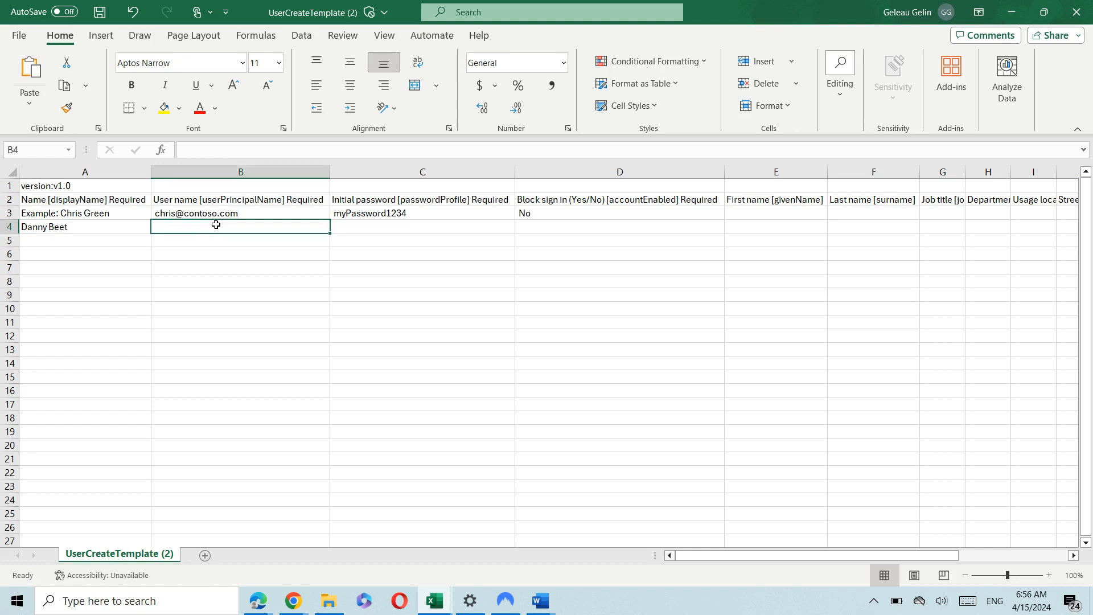
{"action": "double_click", "coordinate": [215, 226]}
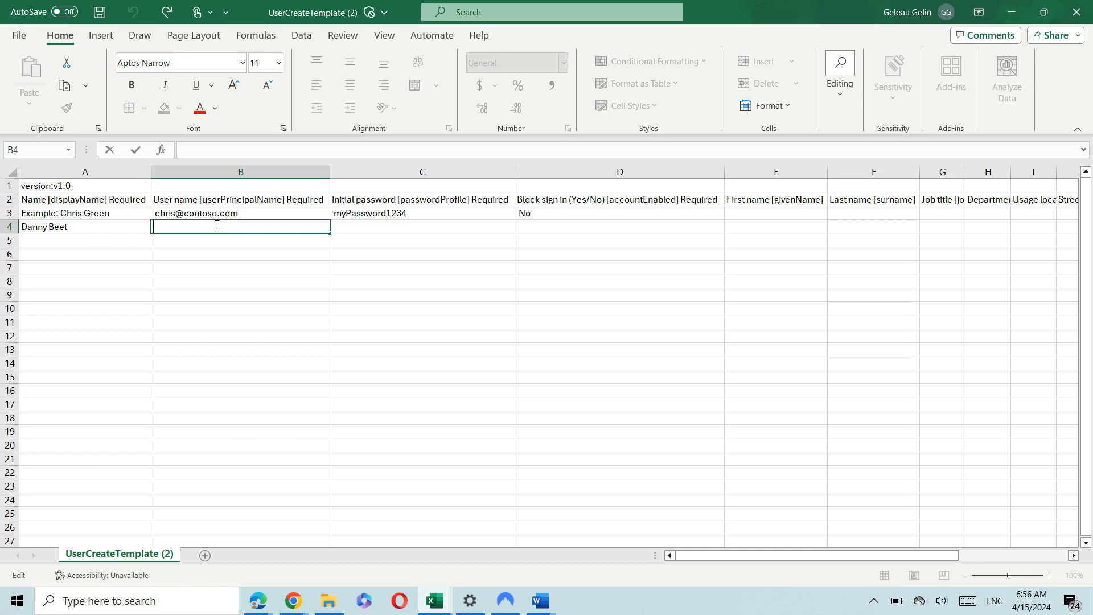
{"action": "type", "text": "dannyb@contoso"}
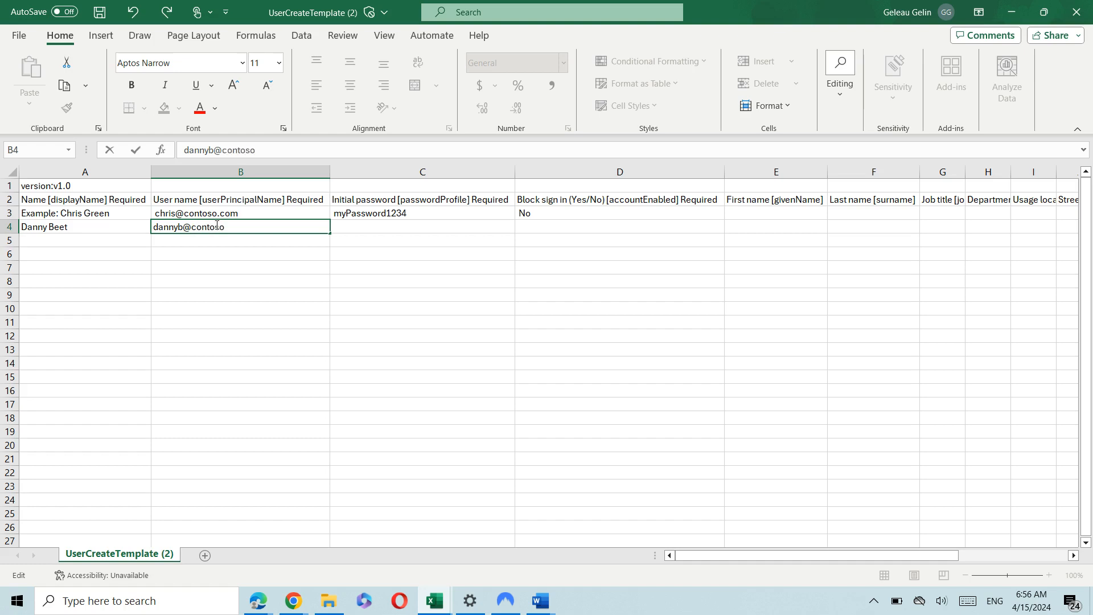
{"action": "type", "text": ".com"}
{"action": "left_click", "coordinate": [365, 225]}
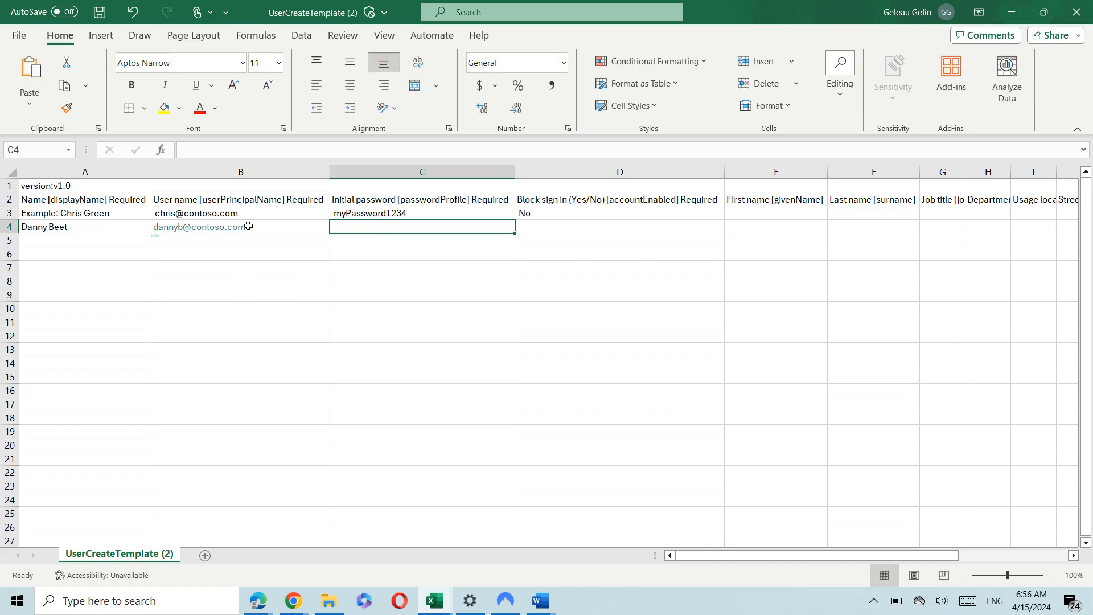
{"action": "left_click", "coordinate": [271, 224]}
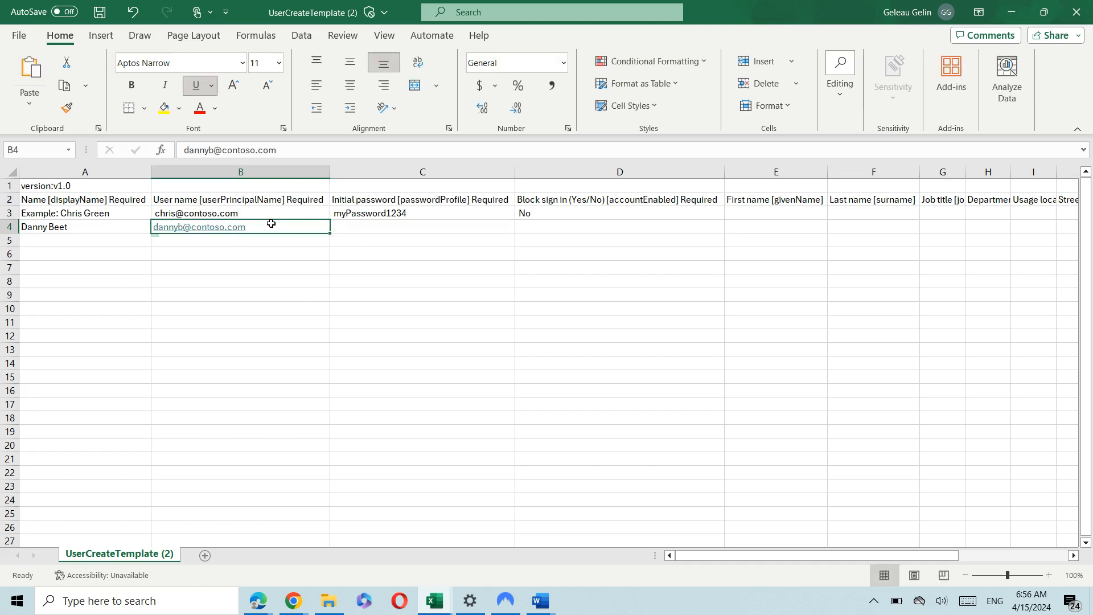
{"action": "key", "text": "Tab"}
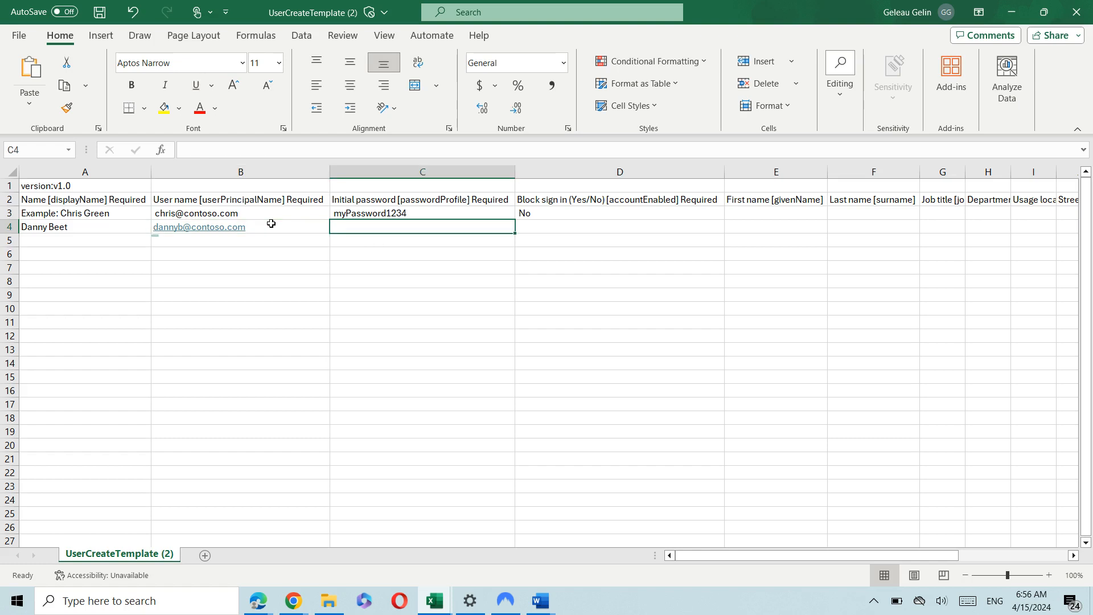
Enter the user's initial password in C4 and No for Block sign in.
{"action": "double_click", "coordinate": [361, 227]}
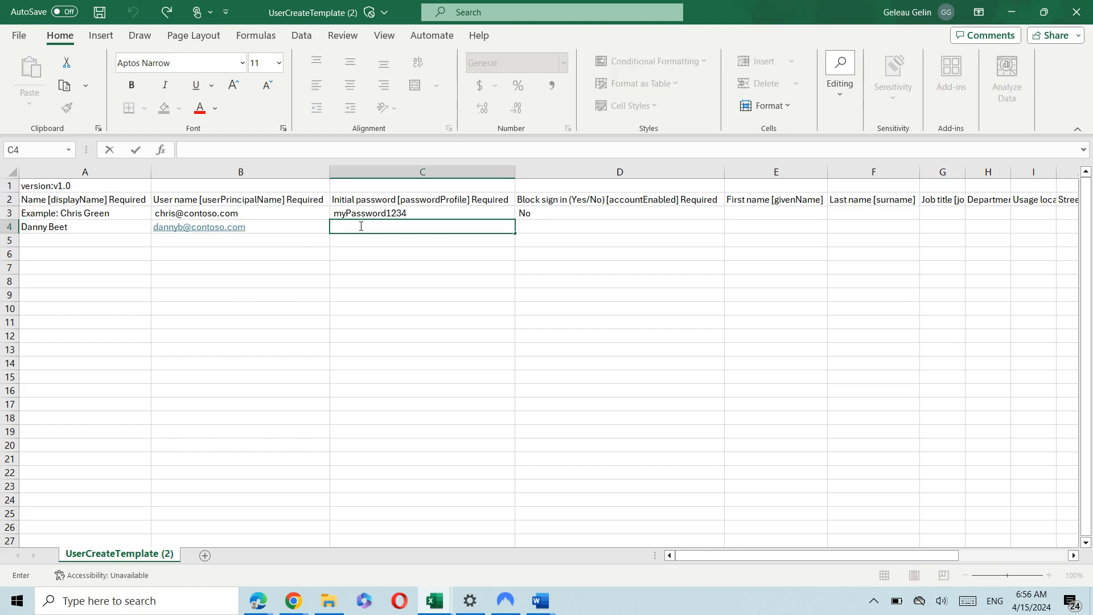
{"action": "type", "text": "Mypassword1234"}
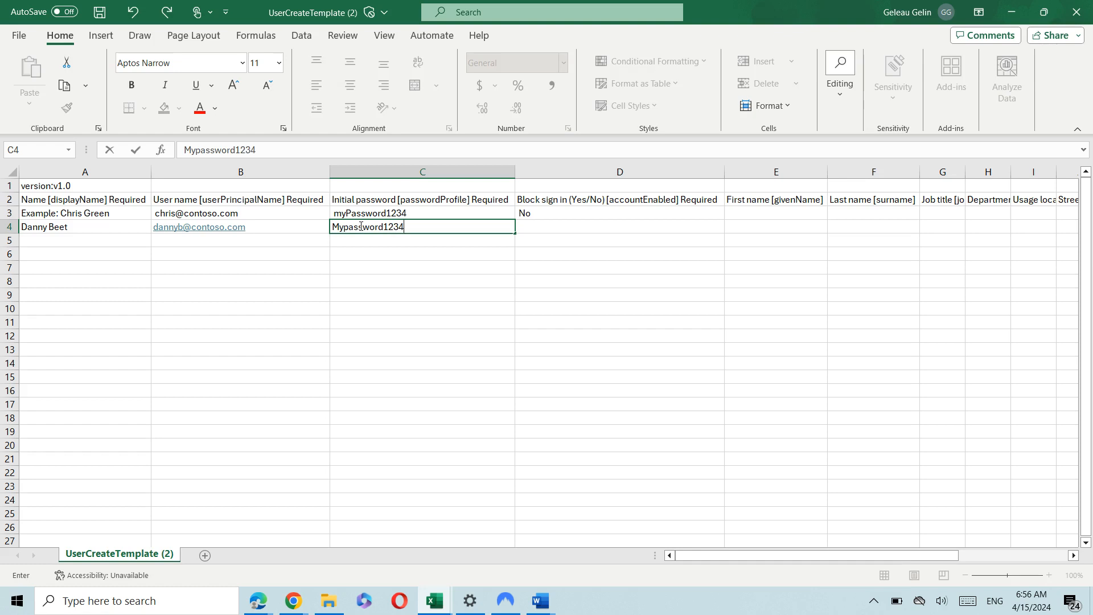
{"action": "key", "text": "Tab"}
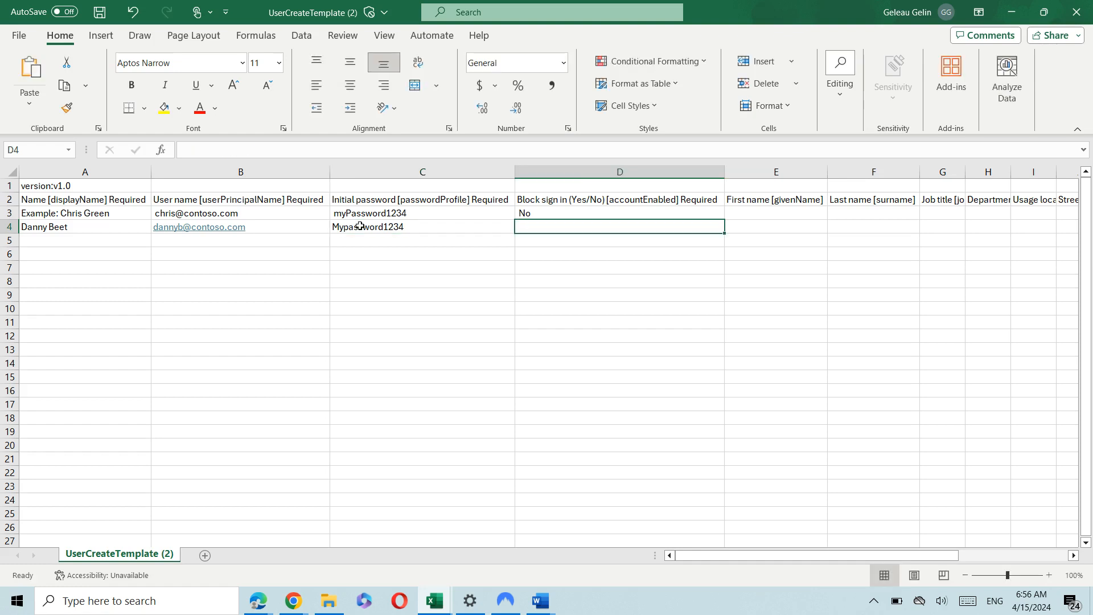
{"action": "type", "text": "No"}
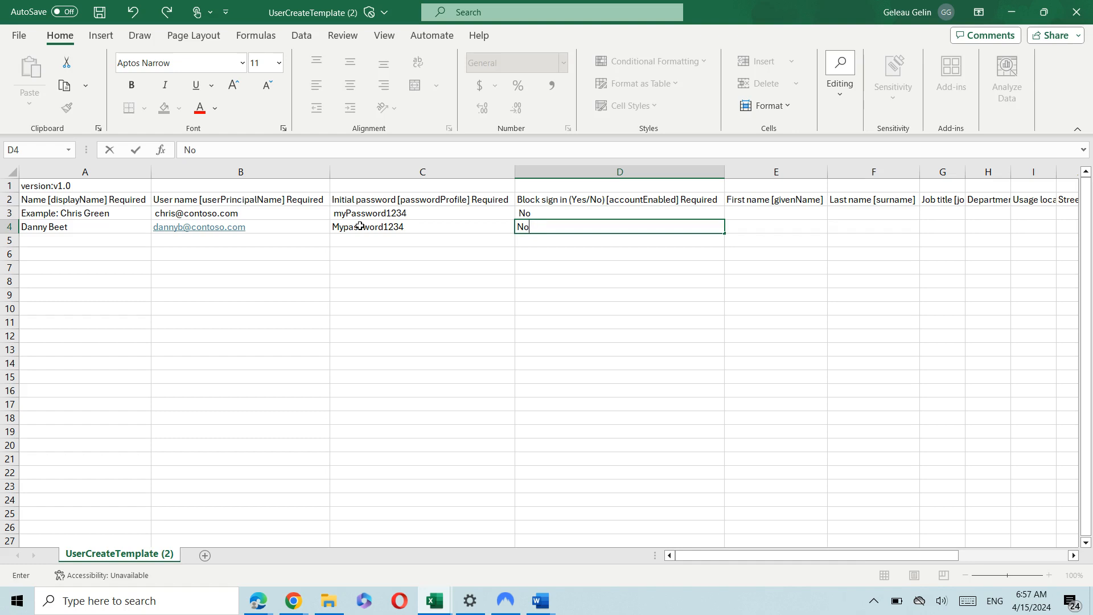
{"action": "key", "text": "Tab"}
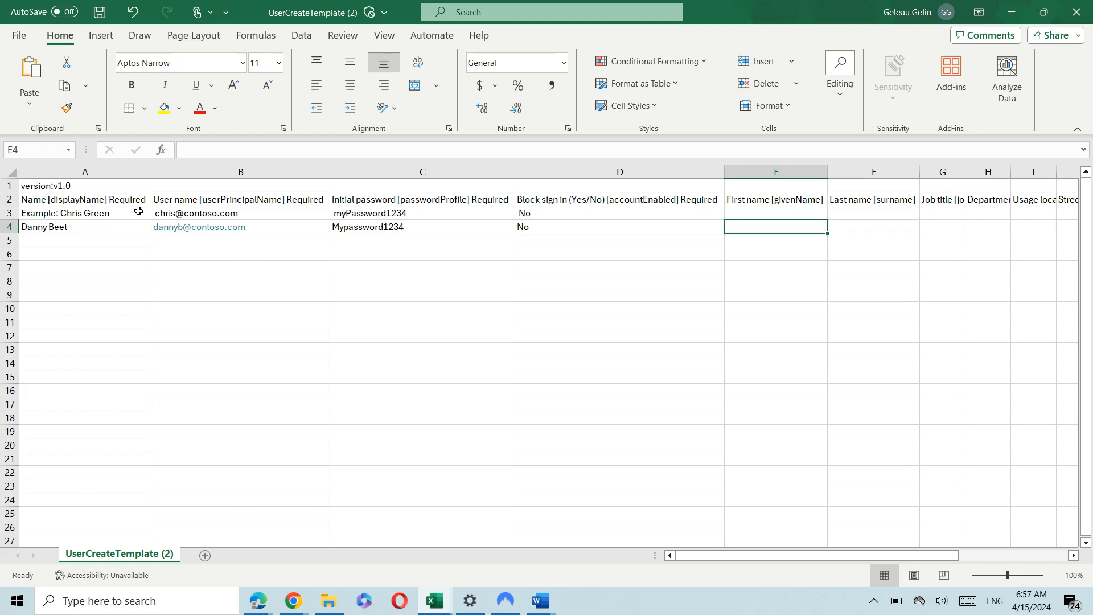
{"action": "left_click", "coordinate": [75, 240]}
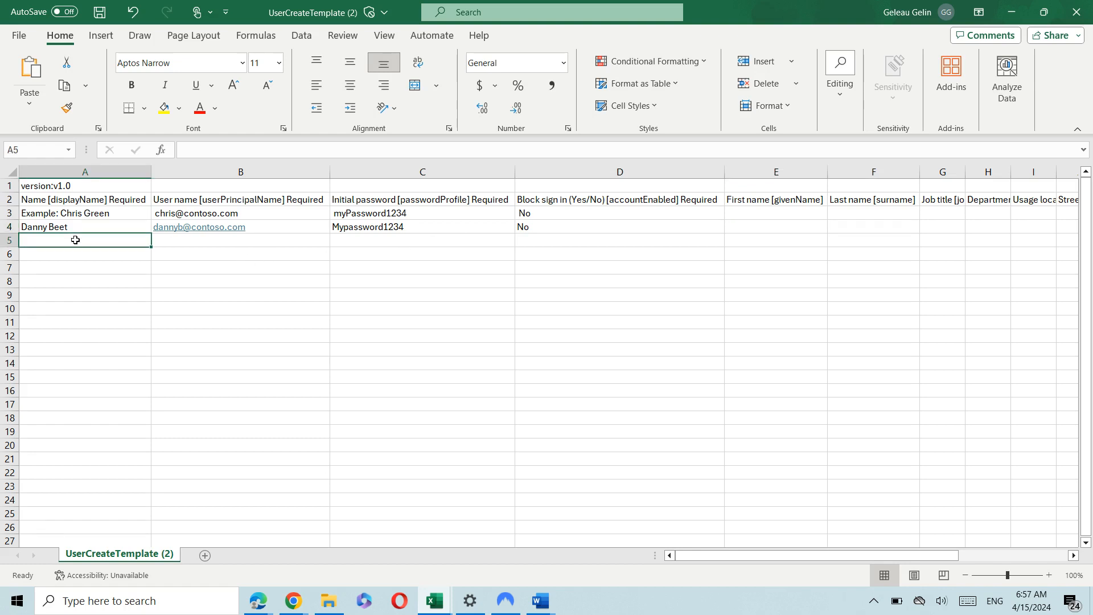
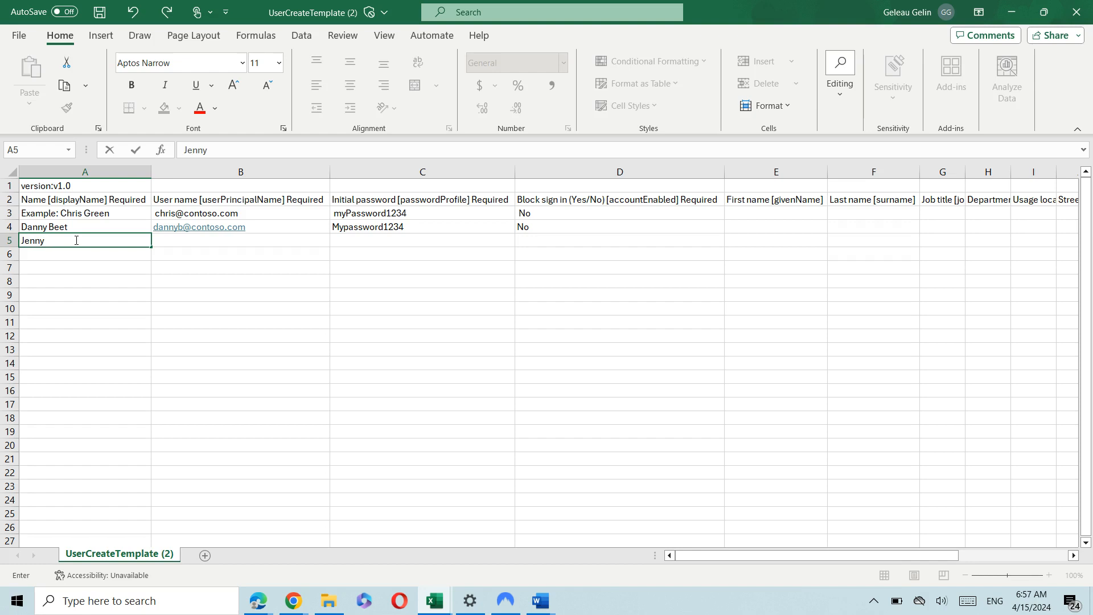
Enter the second user's display name in A5 and begin their user name in B5.
{"action": "key", "text": "Tab"}
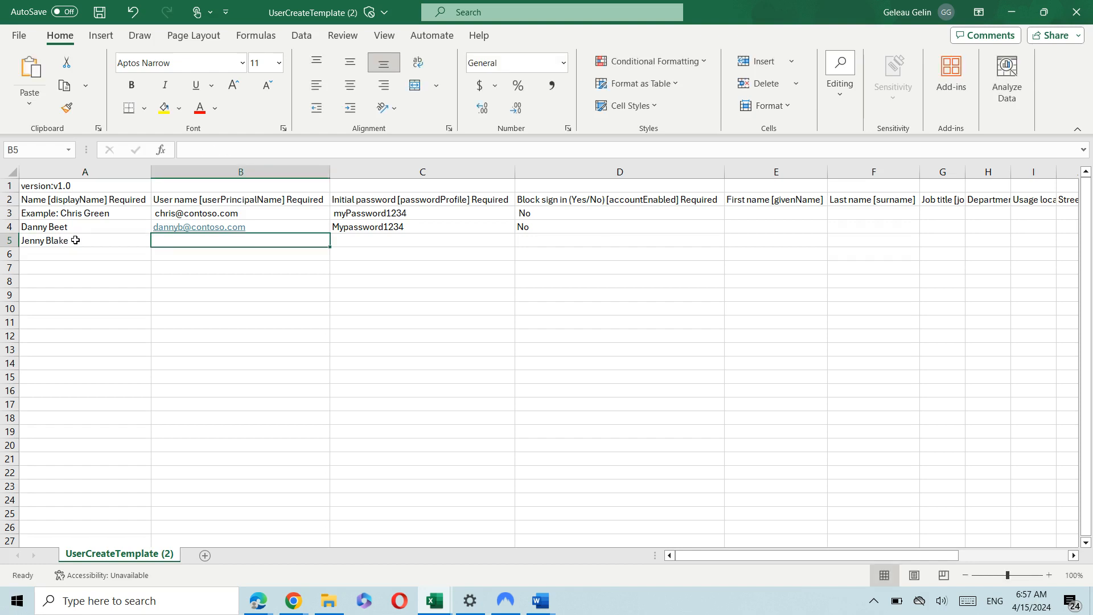
{"action": "type", "text": "j"}
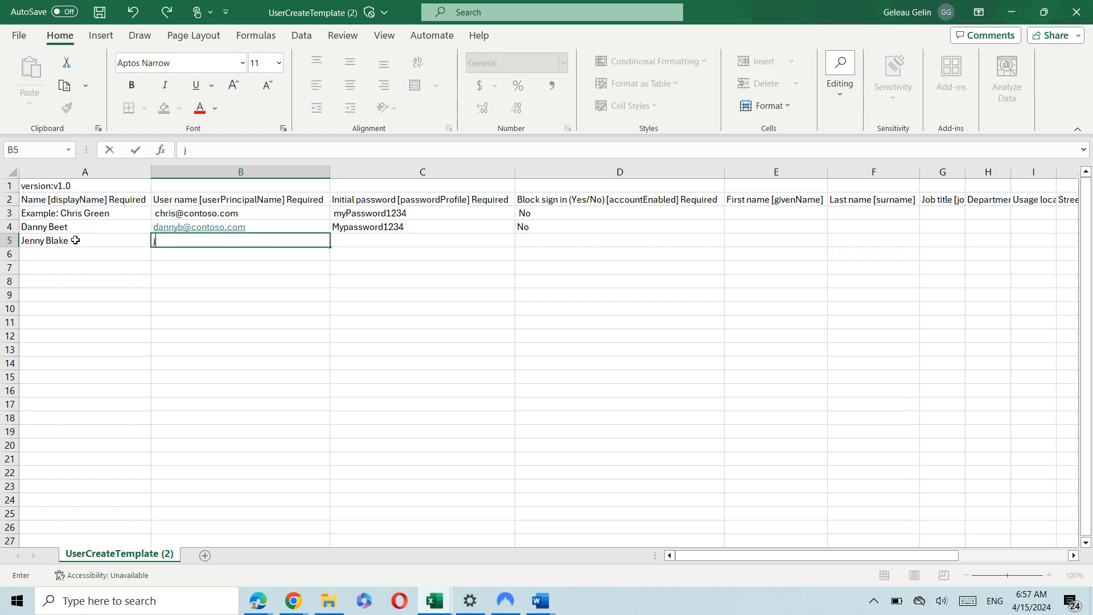
{"action": "type", "text": "ennyb@"}
{"action": "mouse_move", "coordinate": [261, 604]}
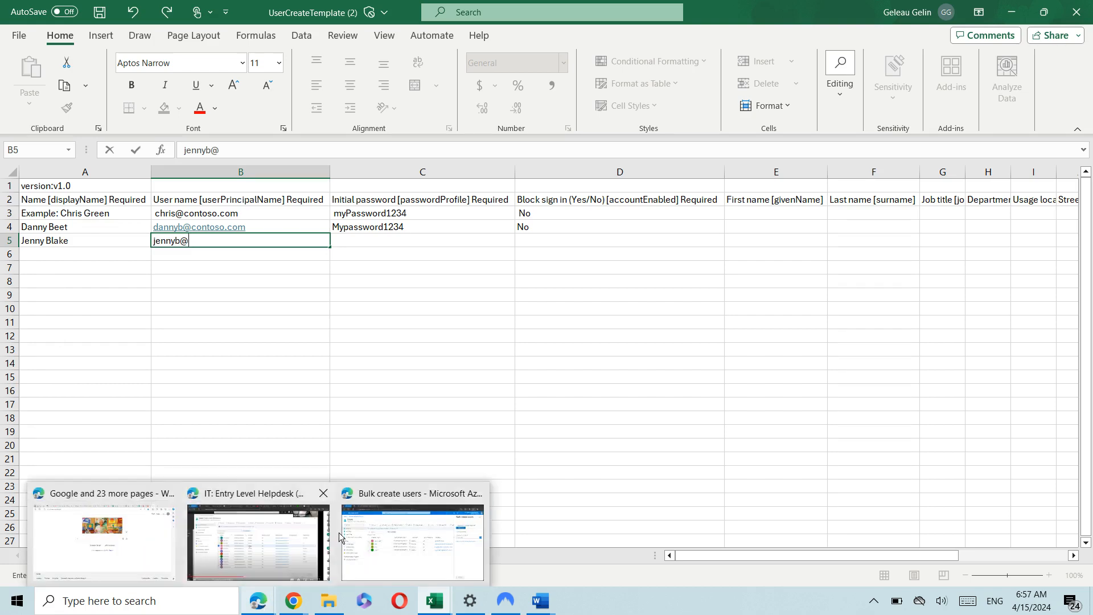
{"action": "left_click", "coordinate": [381, 517]}
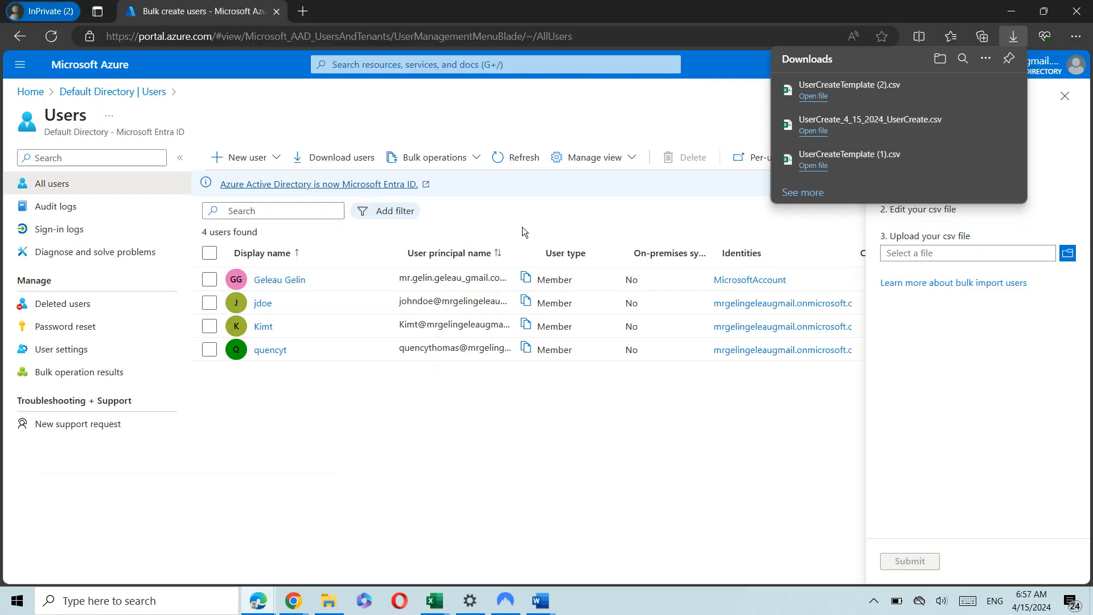
Copy an existing user's principal name and widen the UPN column to reveal the tenant domain.
{"action": "left_click", "coordinate": [527, 279]}
{"action": "left_click", "coordinate": [527, 306]}
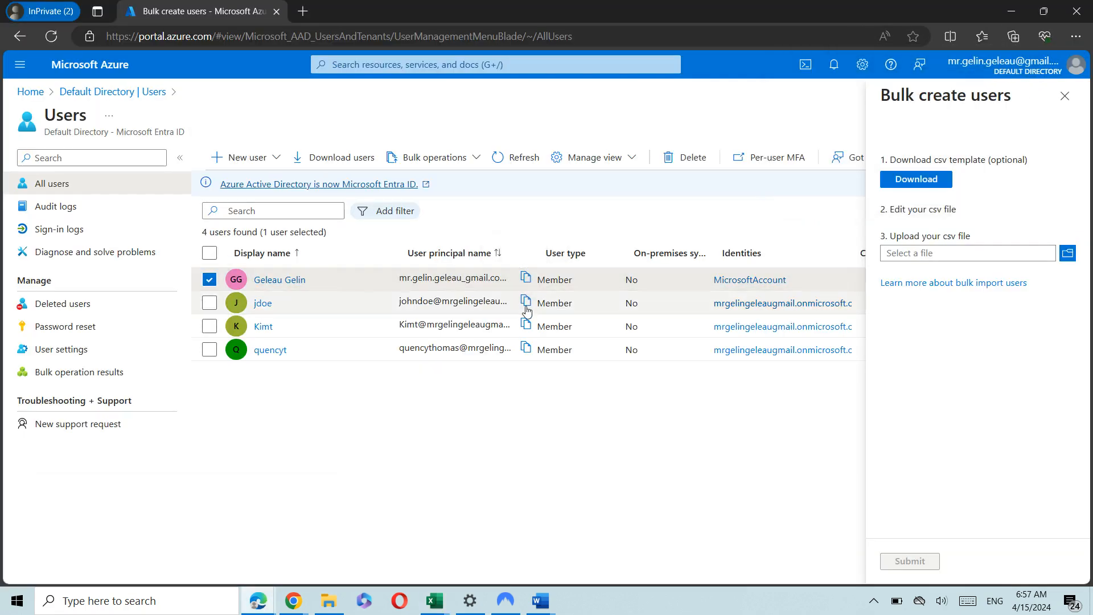
{"action": "left_click", "coordinate": [526, 308]}
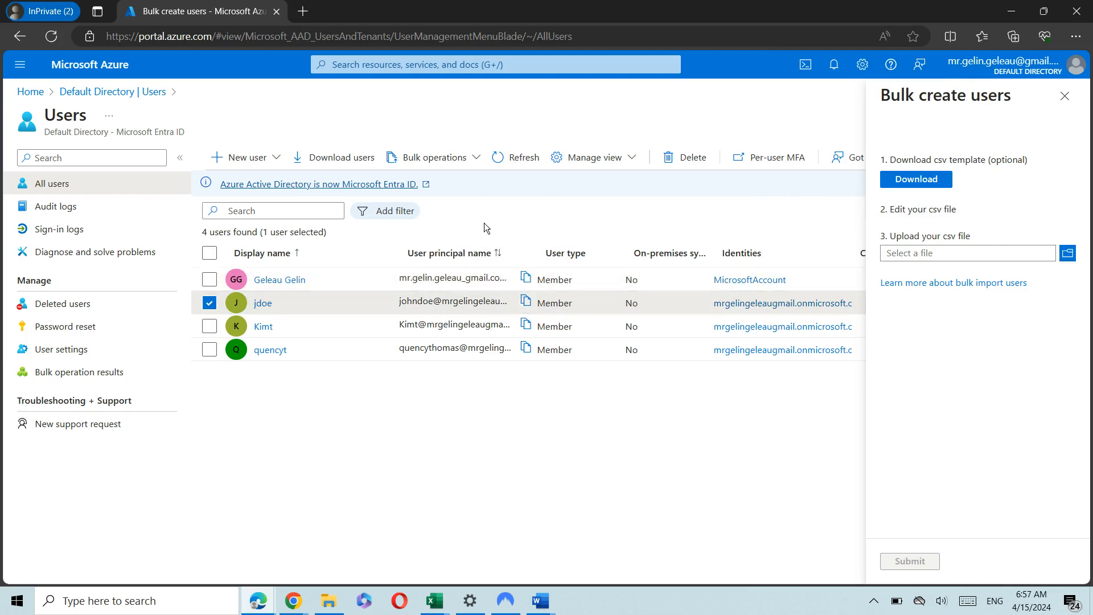
{"action": "left_click", "coordinate": [537, 246]}
{"action": "double_click", "coordinate": [537, 246]}
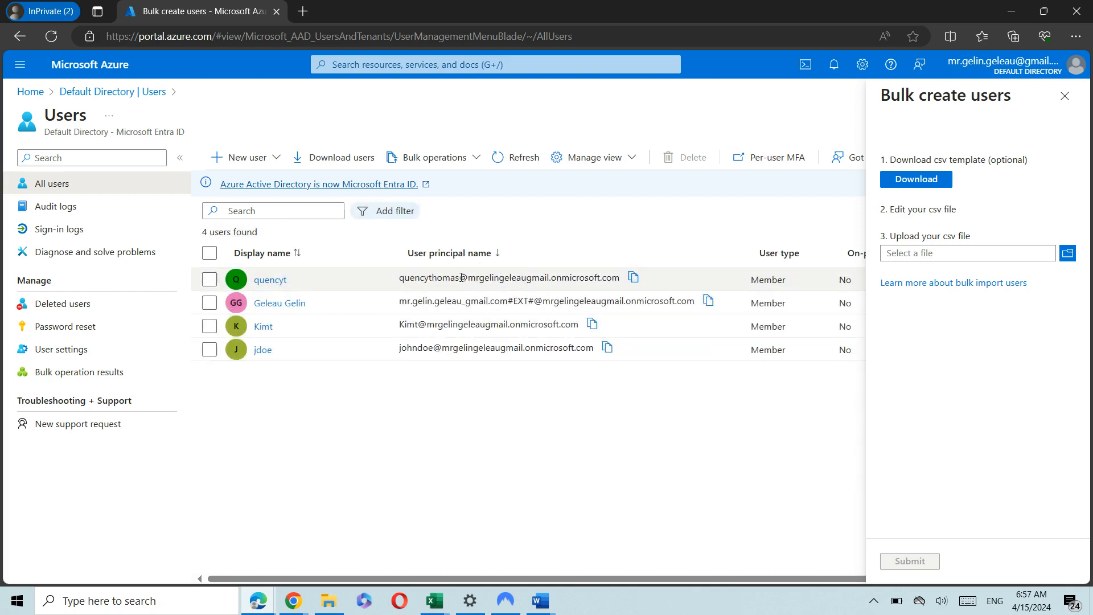
{"action": "left_click_drag", "start_coordinate": [459, 278], "coordinate": [618, 274]}
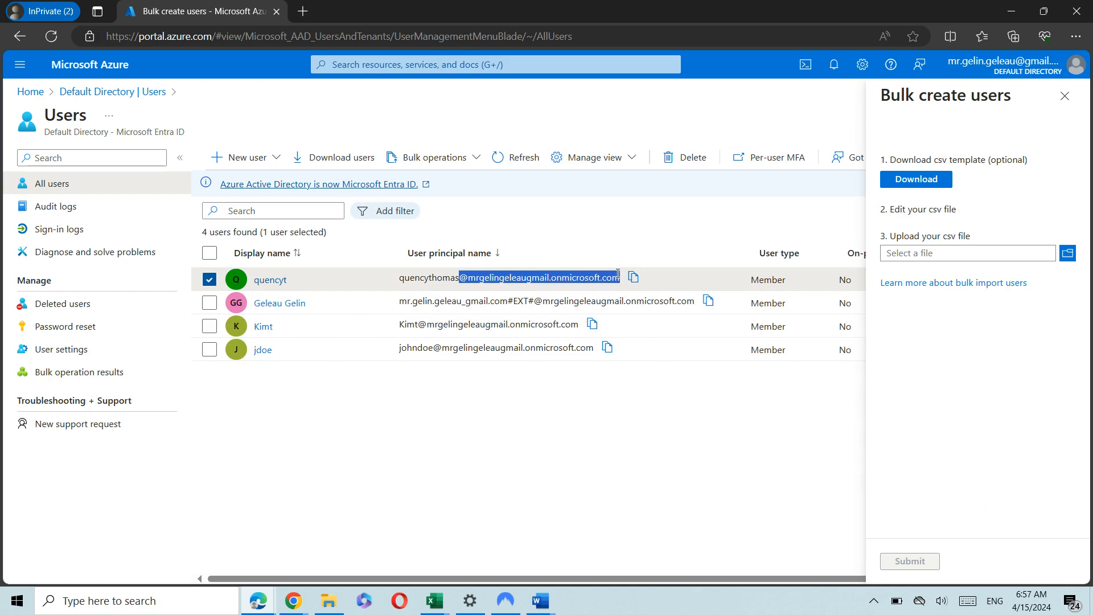
{"action": "left_click", "coordinate": [660, 221]}
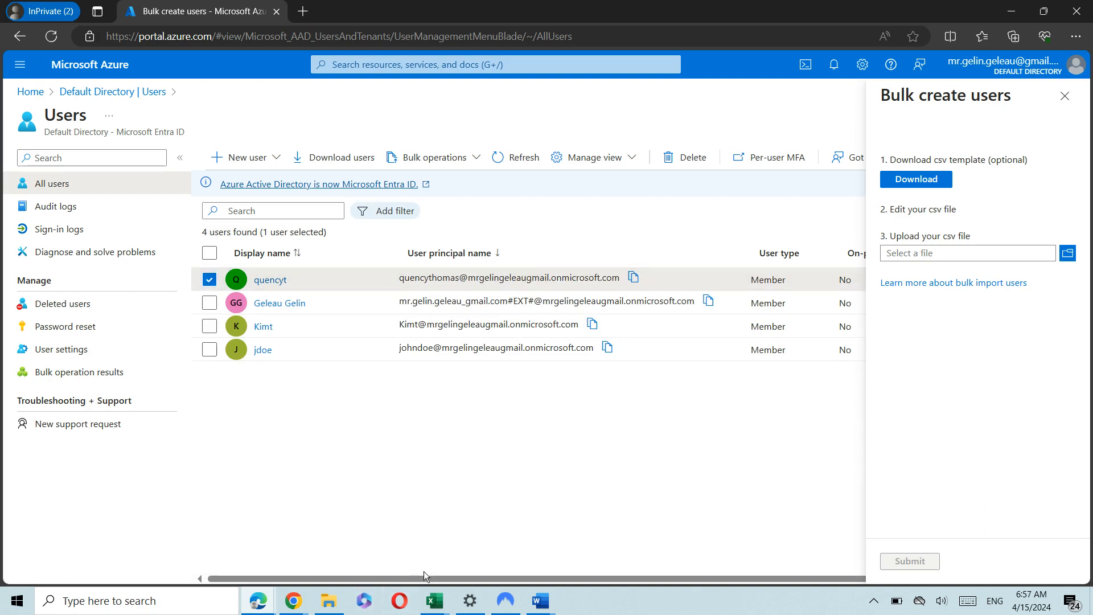
{"action": "mouse_move", "coordinate": [434, 601]}
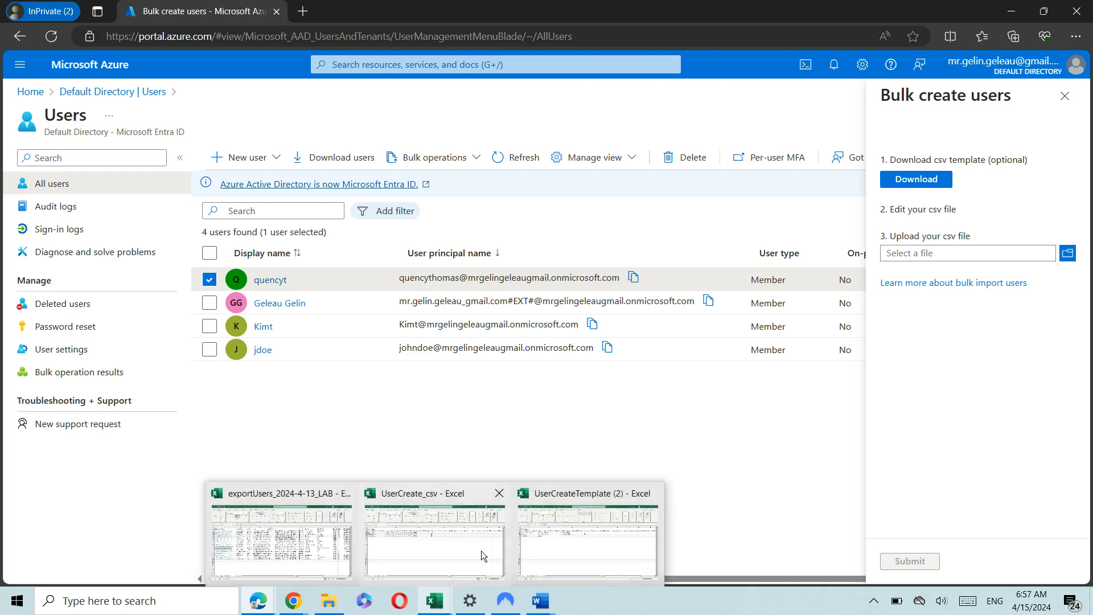
{"action": "left_click", "coordinate": [544, 534]}
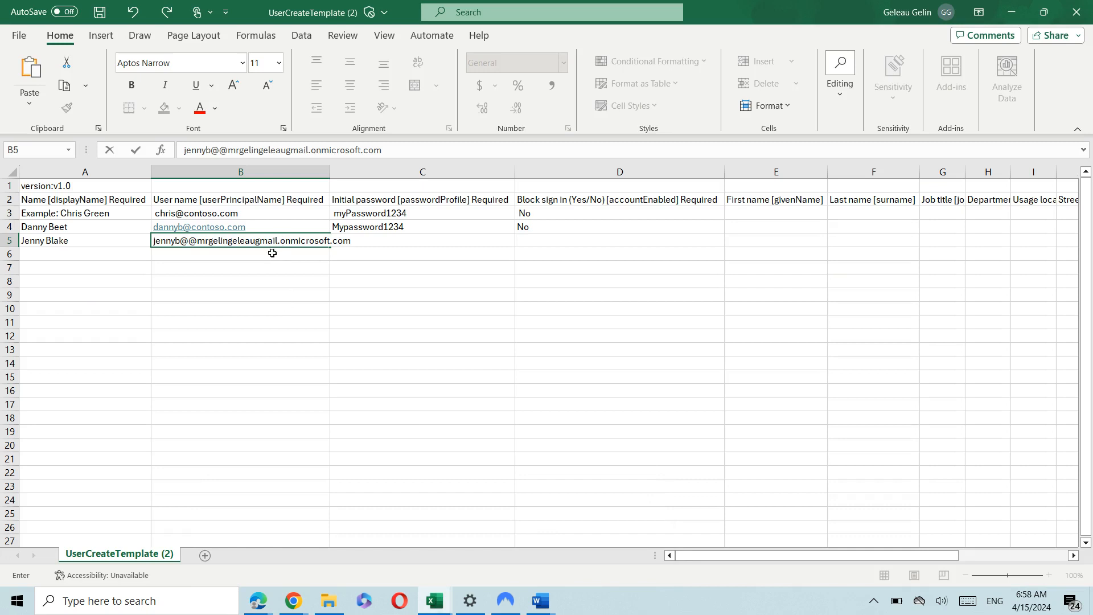
Fill C5 with the second user's initial password and D5 with No.
{"action": "left_click", "coordinate": [380, 237]}
{"action": "double_click", "coordinate": [382, 238]}
{"action": "key", "text": "Tab"}
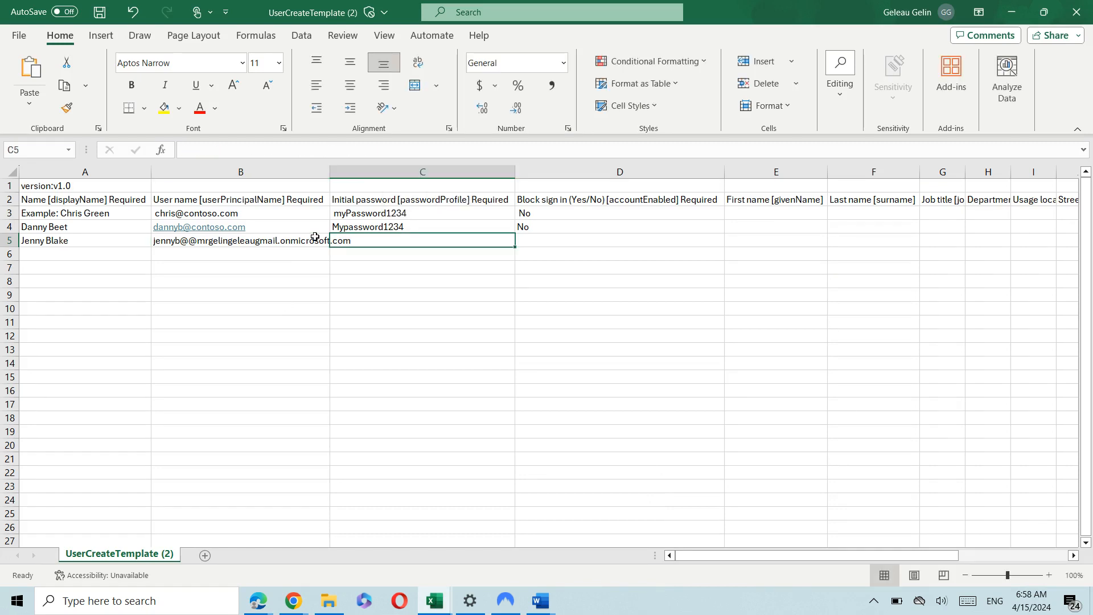
{"action": "double_click", "coordinate": [393, 242]}
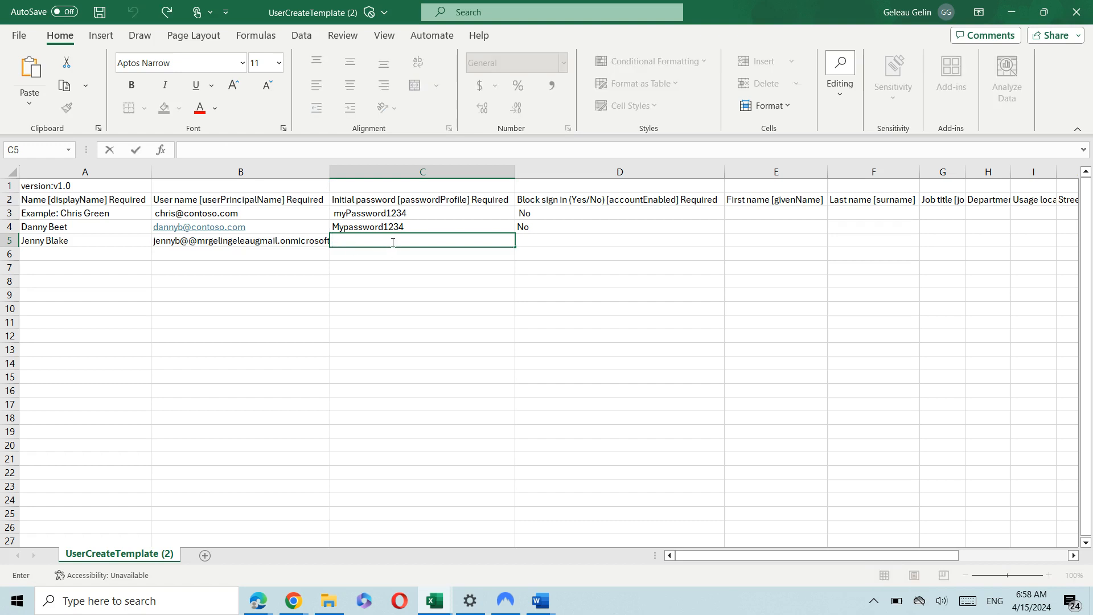
{"action": "type", "text": "mYPassword1234"}
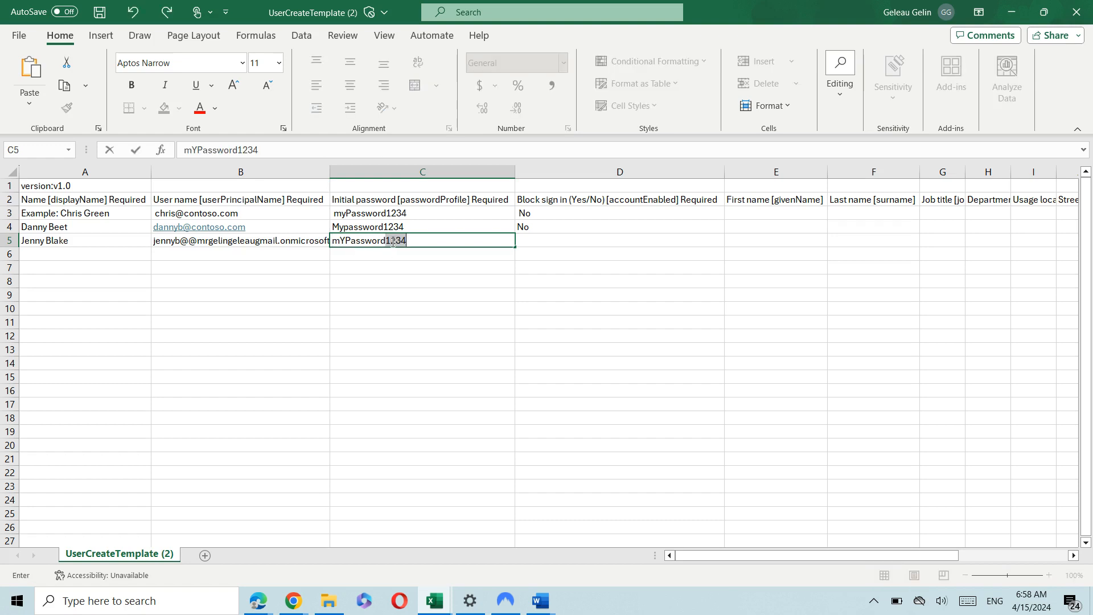
{"action": "key", "text": "Tab"}
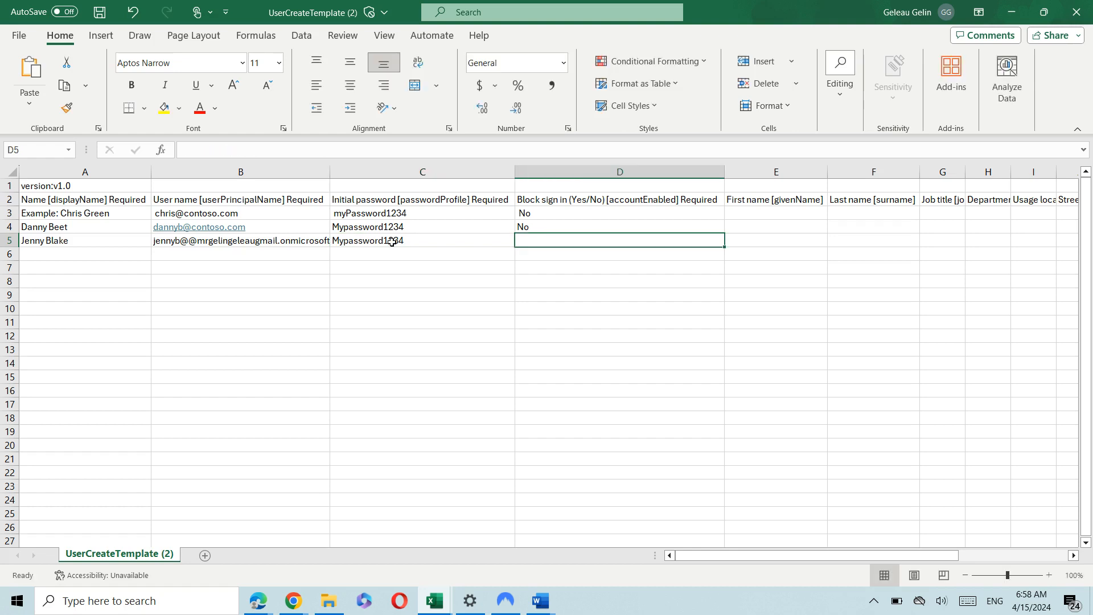
{"action": "type", "text": "No"}
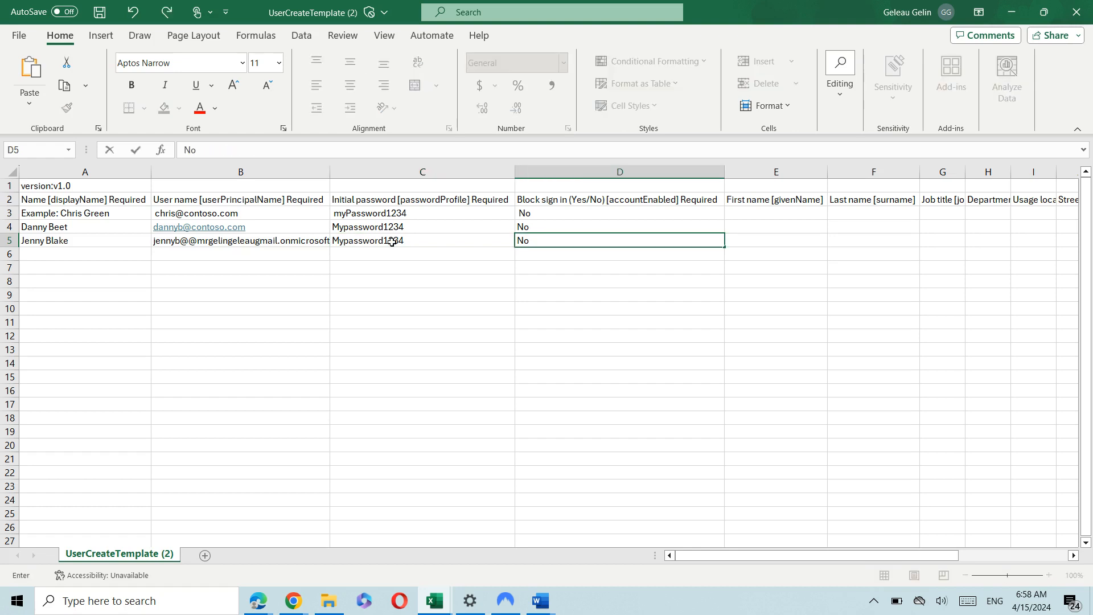
{"action": "left_click", "coordinate": [69, 257]}
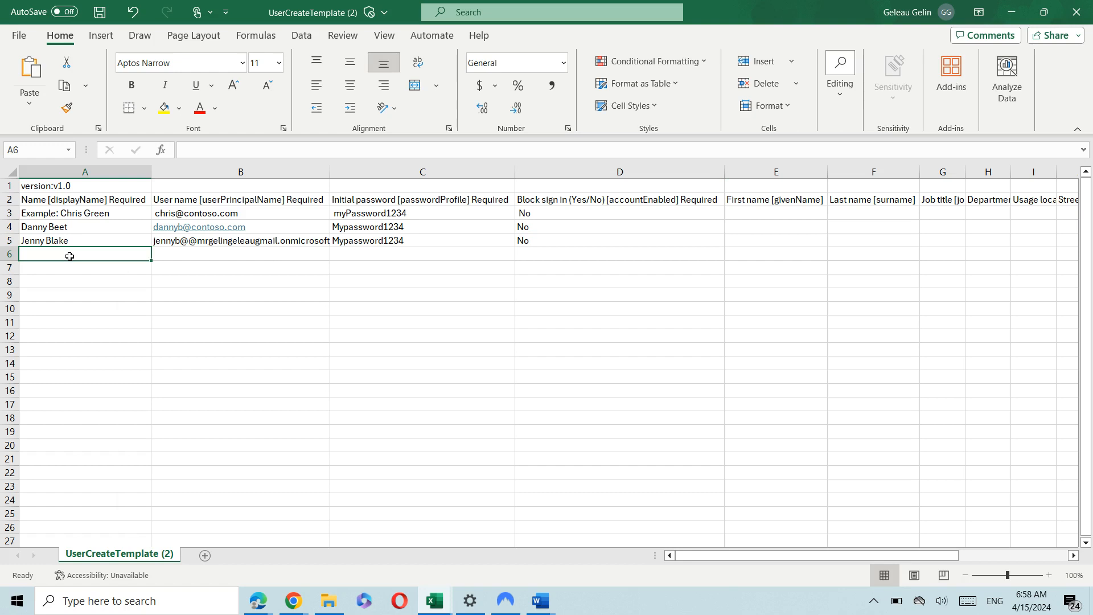
Fill row 6 with a third user's display name, user name plus pasted tenant domain, password and No.
{"action": "type", "text": "Aan"}
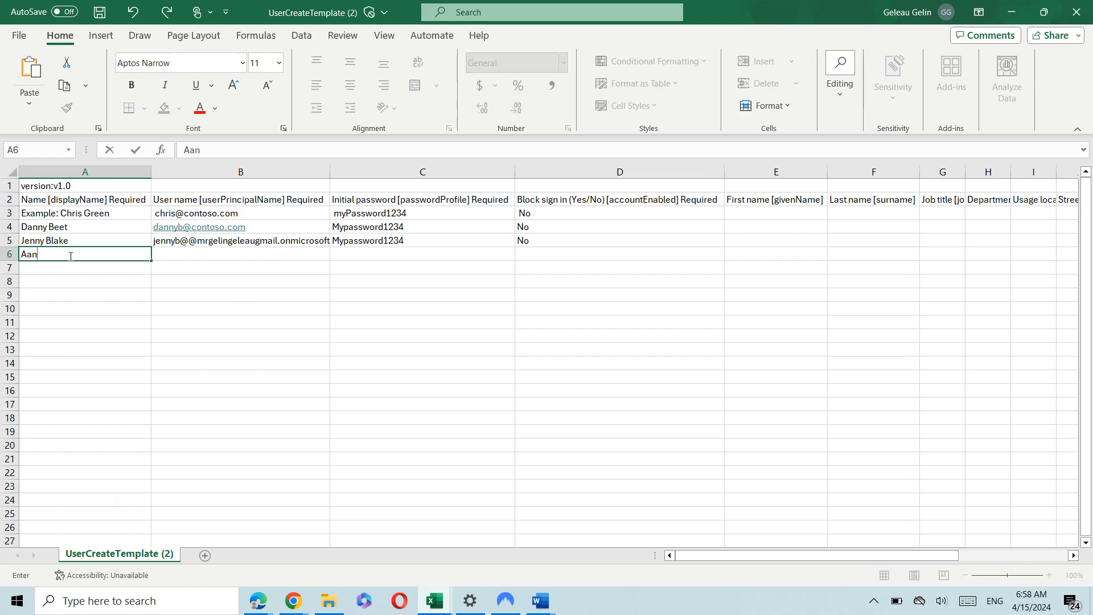
{"action": "type", "text": "a Coff"}
{"action": "key", "text": "BackSpace"}
{"action": "type", "text": "ee"}
{"action": "key", "text": "Tab"}
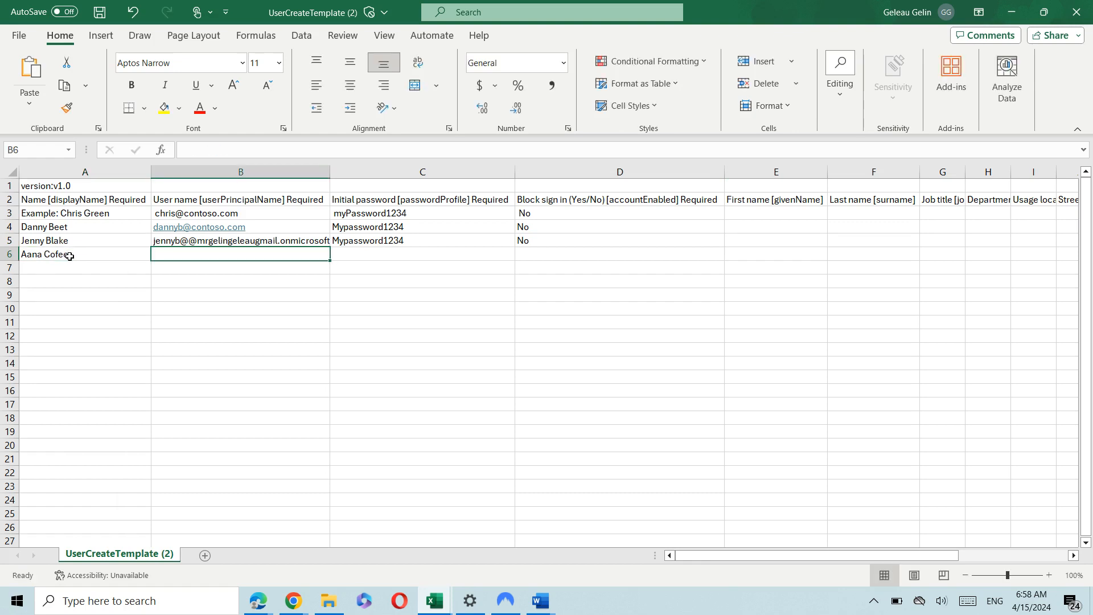
{"action": "type", "text": "A"}
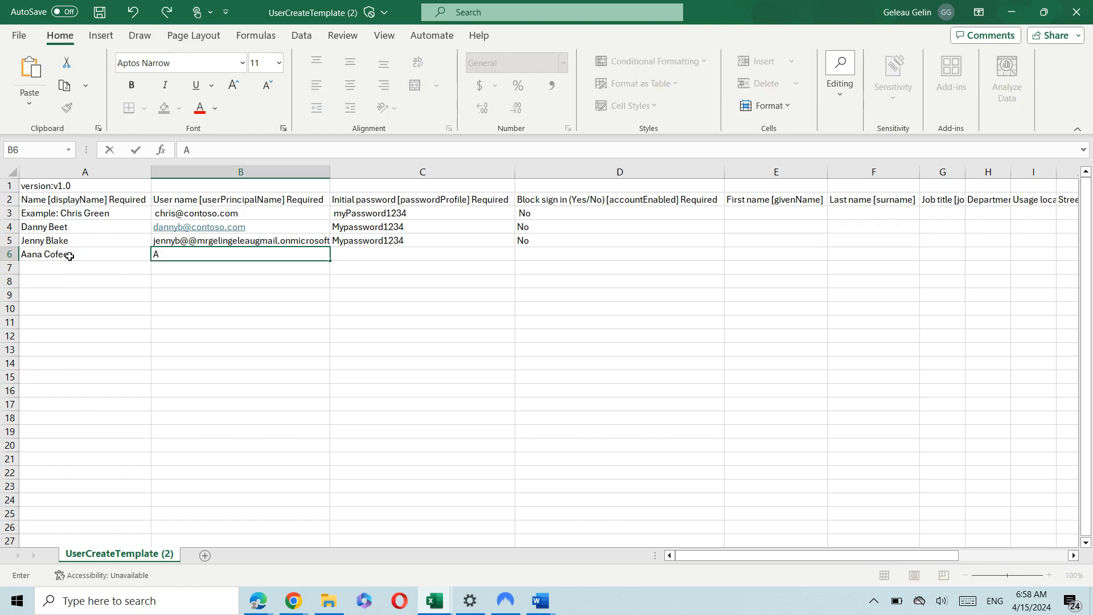
{"action": "type", "text": "anac"}
{"action": "key", "text": "ctrl+v"}
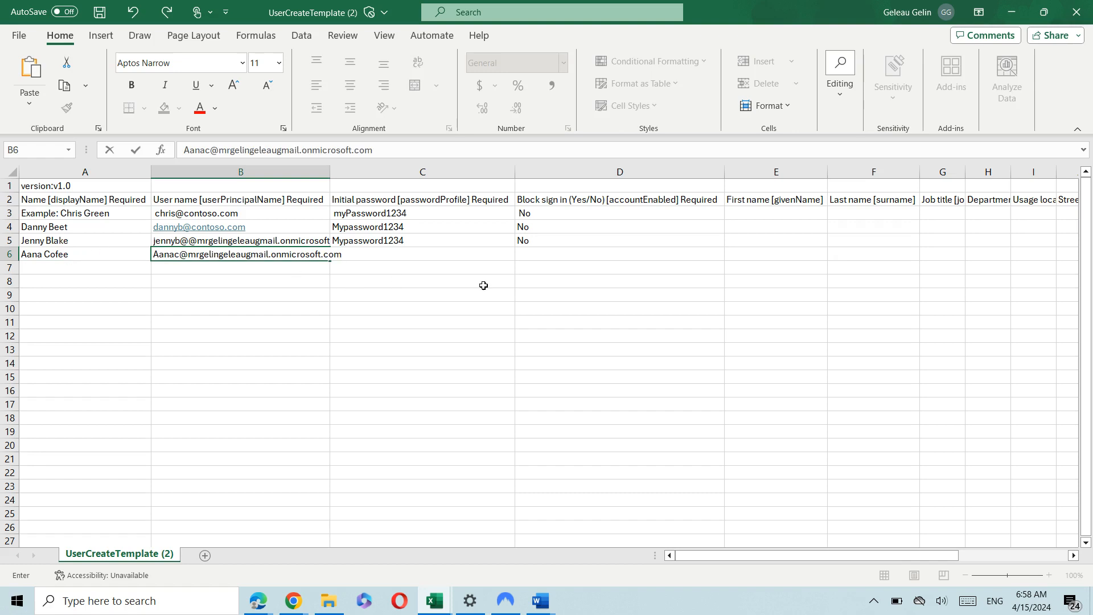
{"action": "key", "text": "Tab"}
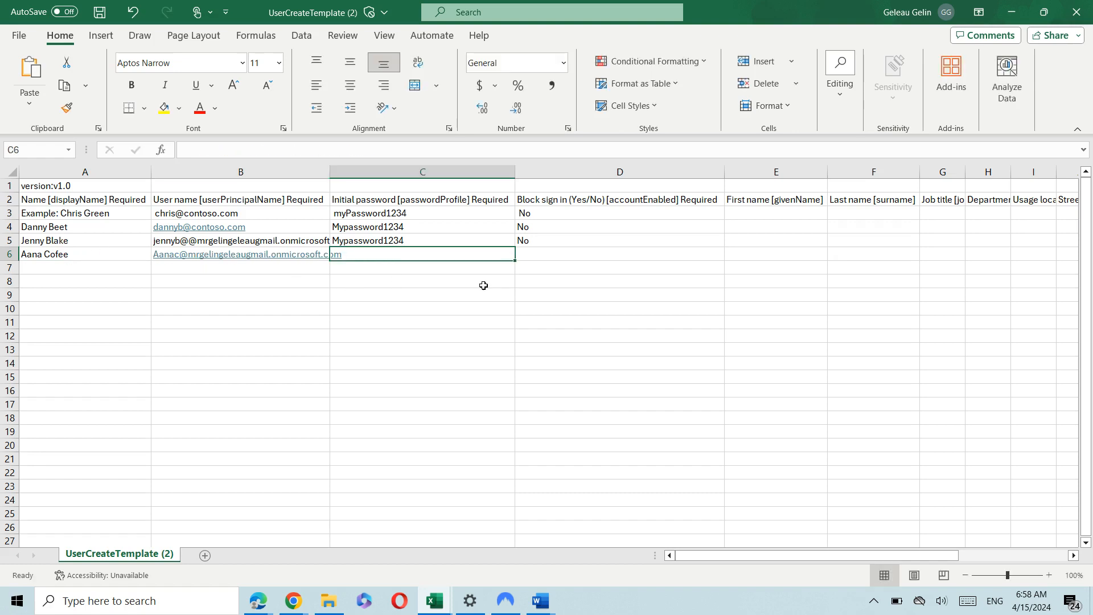
{"action": "double_click", "coordinate": [431, 256]}
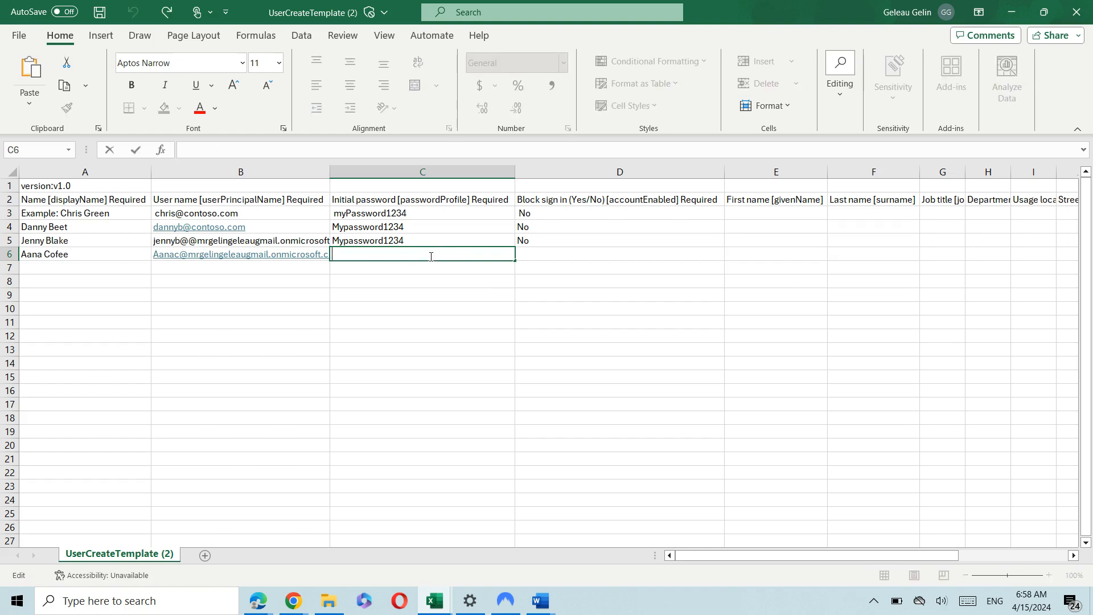
{"action": "type", "text": "mypassword1234"}
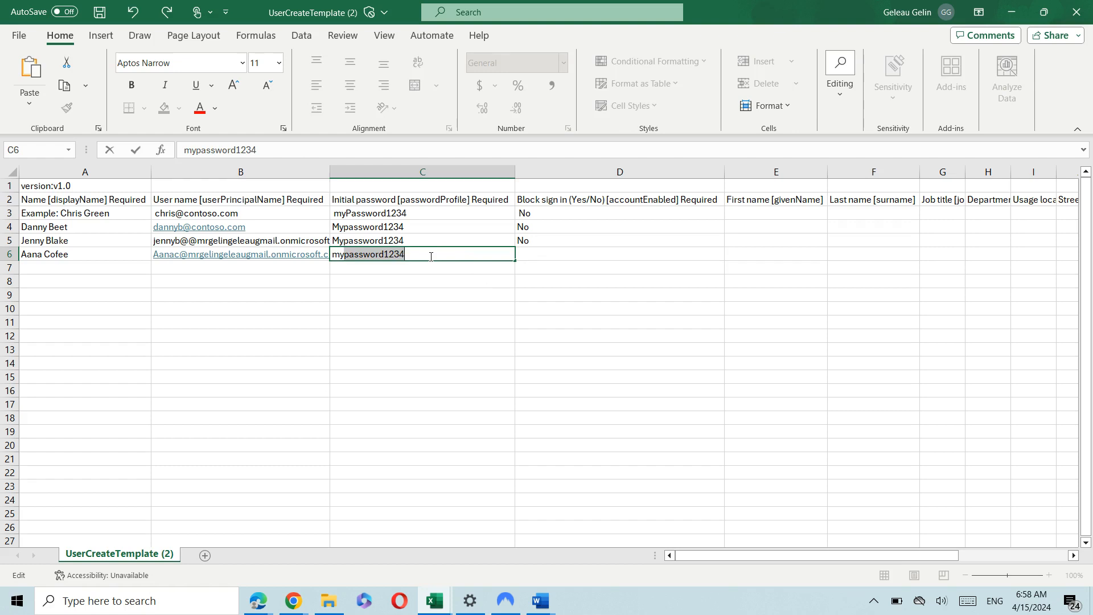
{"action": "type", "text": "P"}
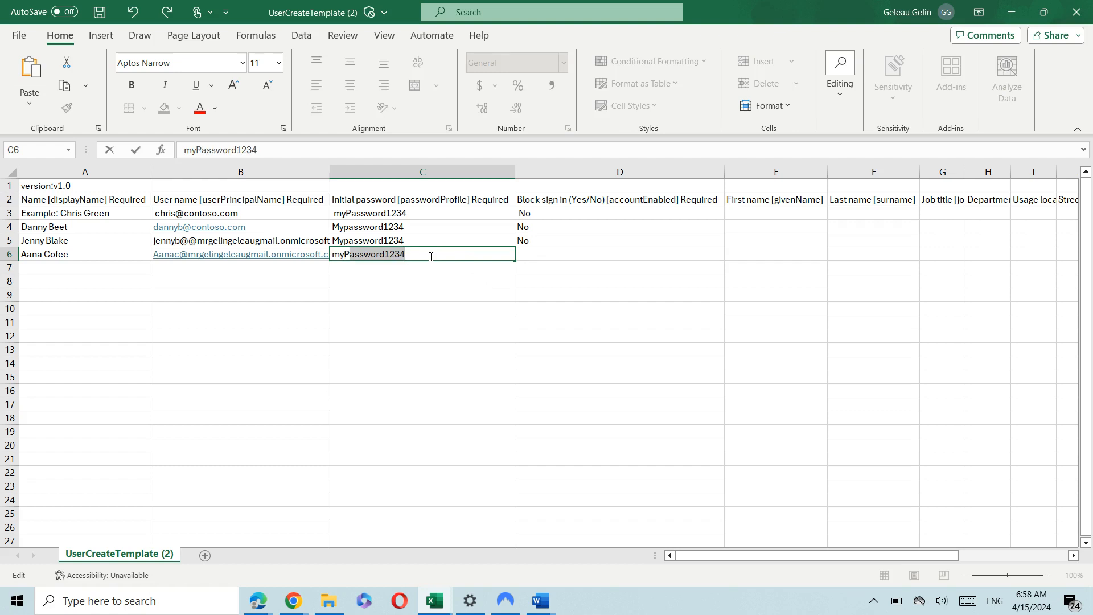
{"action": "type", "text": "Assword"}
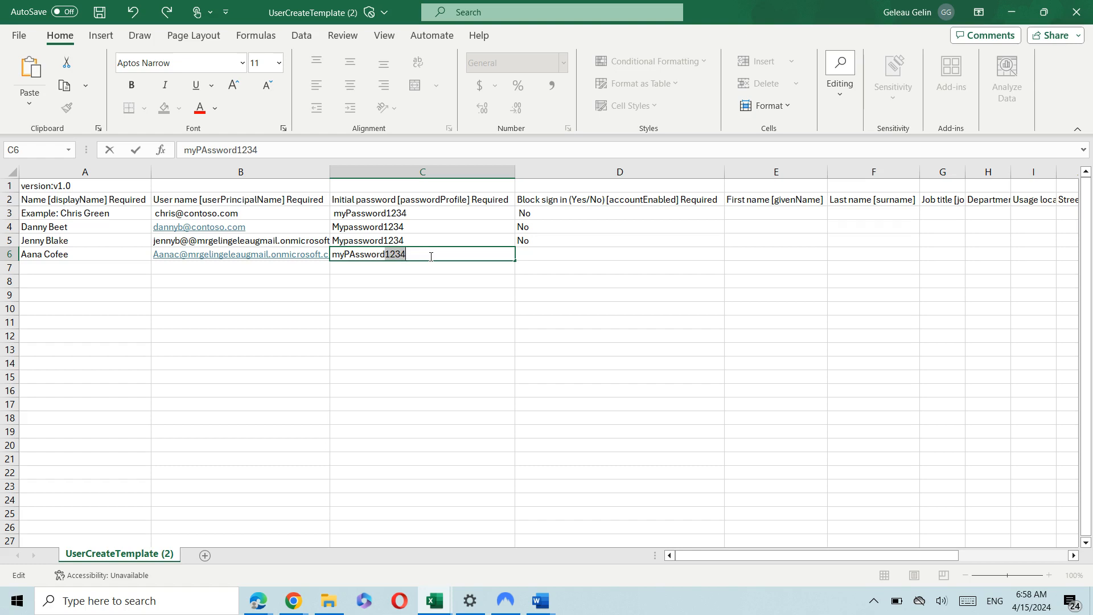
{"action": "type", "text": "1234"}
{"action": "key", "text": "Tab"}
{"action": "type", "text": "No"}
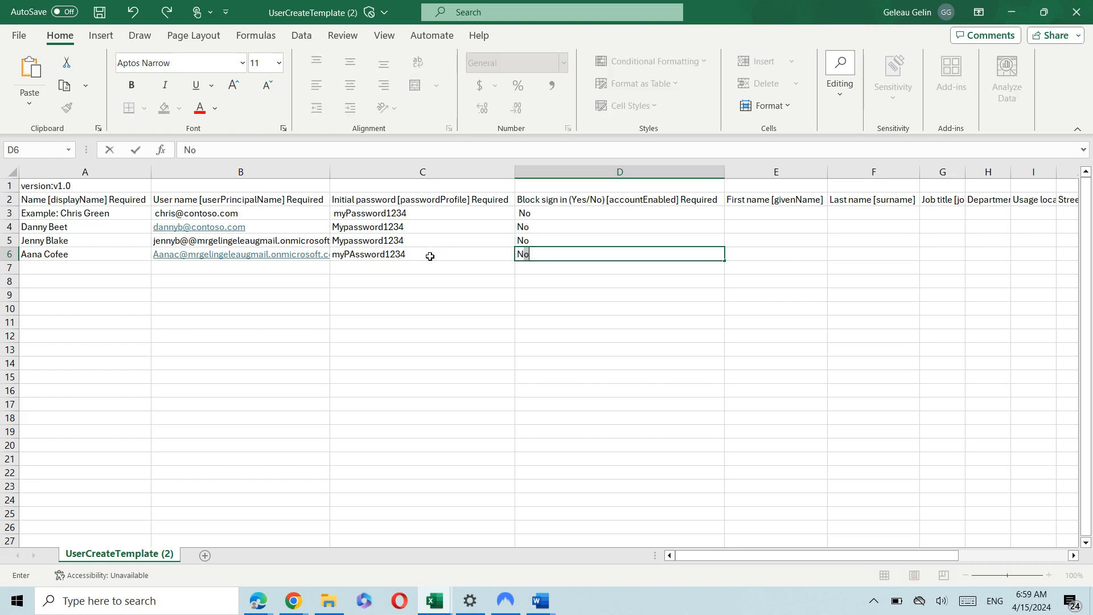
{"action": "left_click", "coordinate": [91, 269]}
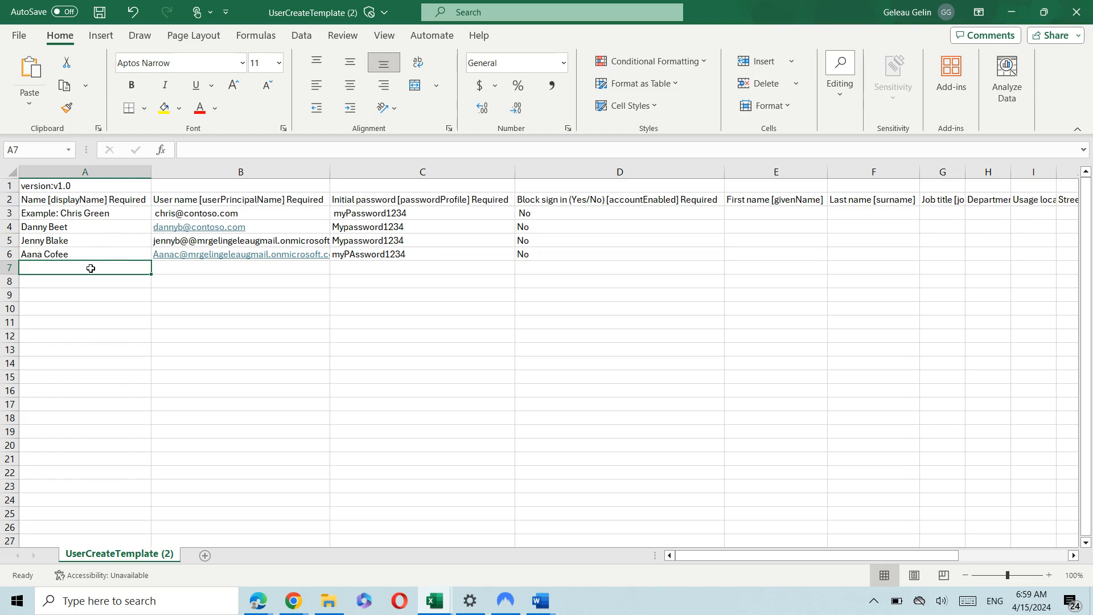
Enter the fourth user's display name in A7 and lowercase user name with pasted tenant domain in B7.
{"action": "type", "text": "B"}
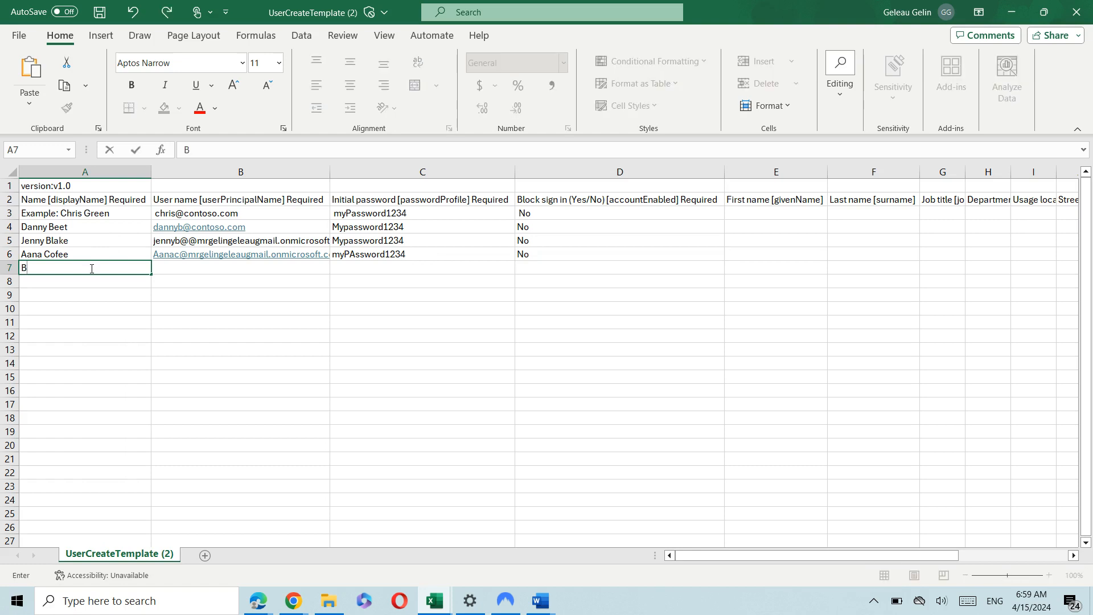
{"action": "type", "text": "lack Gates"}
{"action": "key", "text": "Tab"}
{"action": "type", "text": "Blac"}
{"action": "key", "text": "BackSpace"}
{"action": "key", "text": "BackSpace"}
{"action": "key", "text": "BackSpace"}
{"action": "key", "text": "BackSpace"}
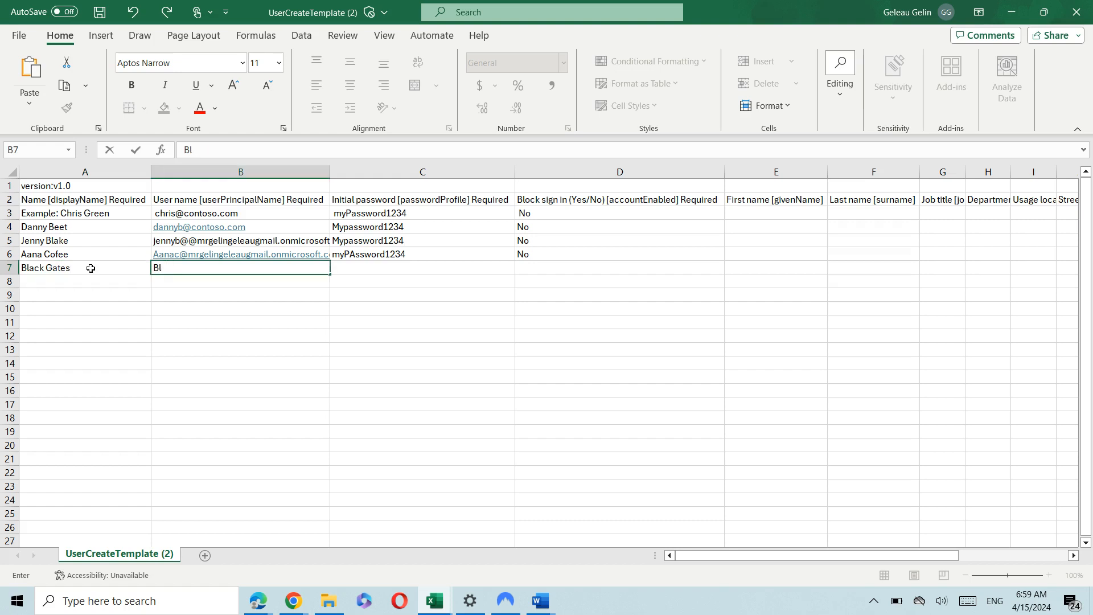
{"action": "key", "text": "Tab"}
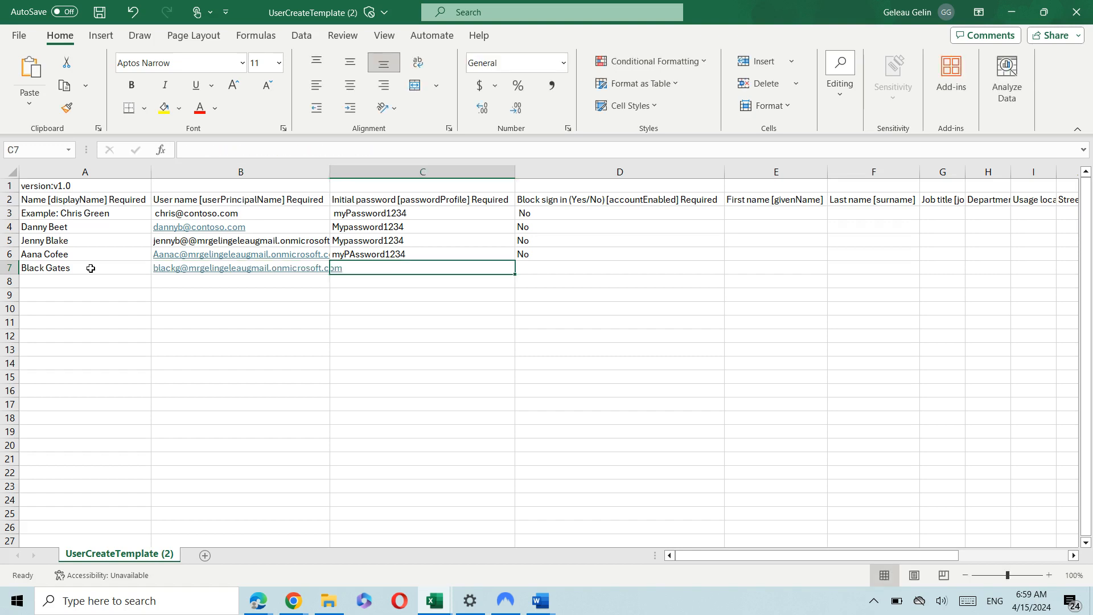
Accept the suggested initial password in C7 and set Block sign in to No.
{"action": "double_click", "coordinate": [429, 269]}
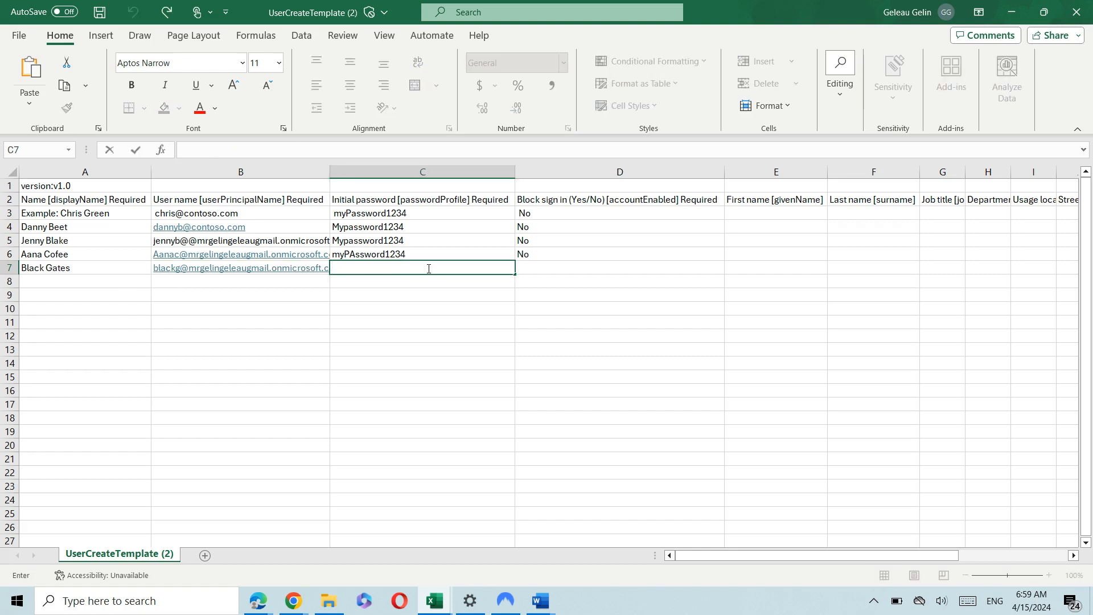
{"action": "type", "text": "myPASSWORD"}
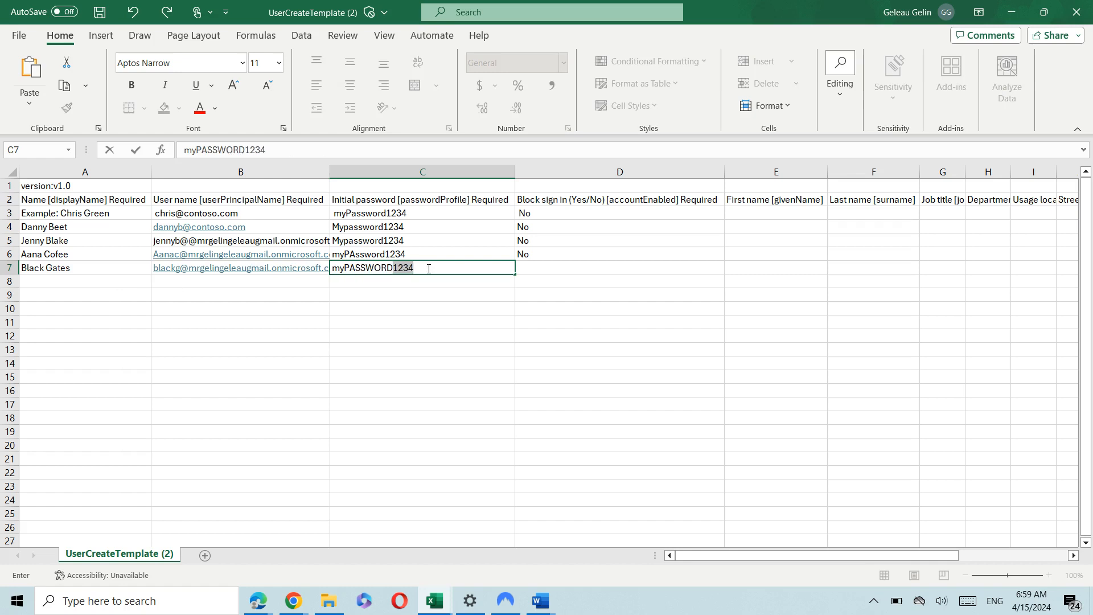
{"action": "key", "text": "Tab"}
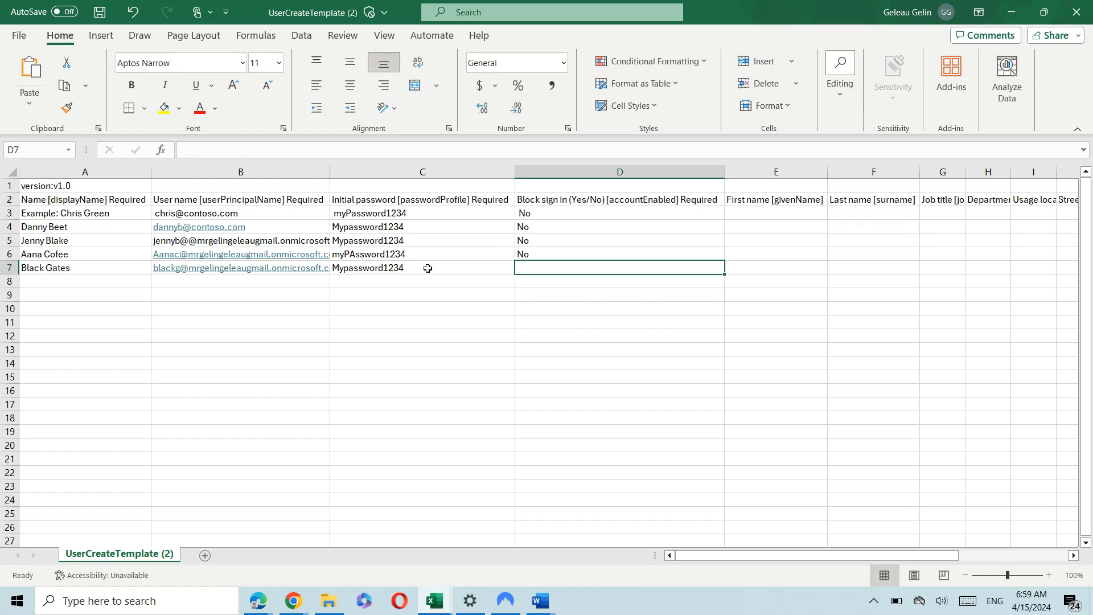
{"action": "type", "text": "No"}
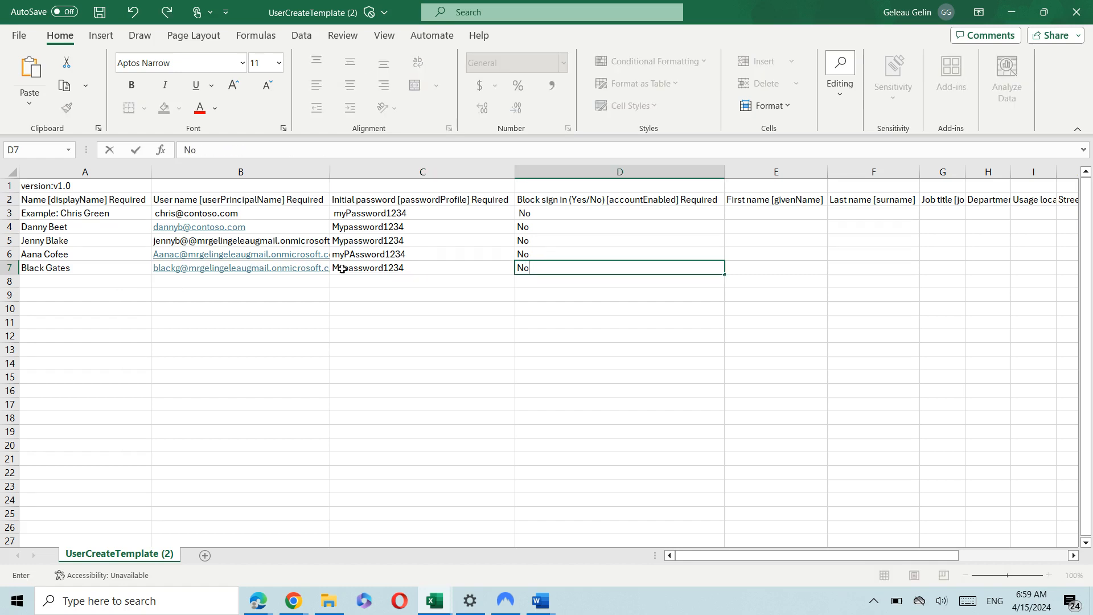
{"action": "left_click", "coordinate": [94, 283]}
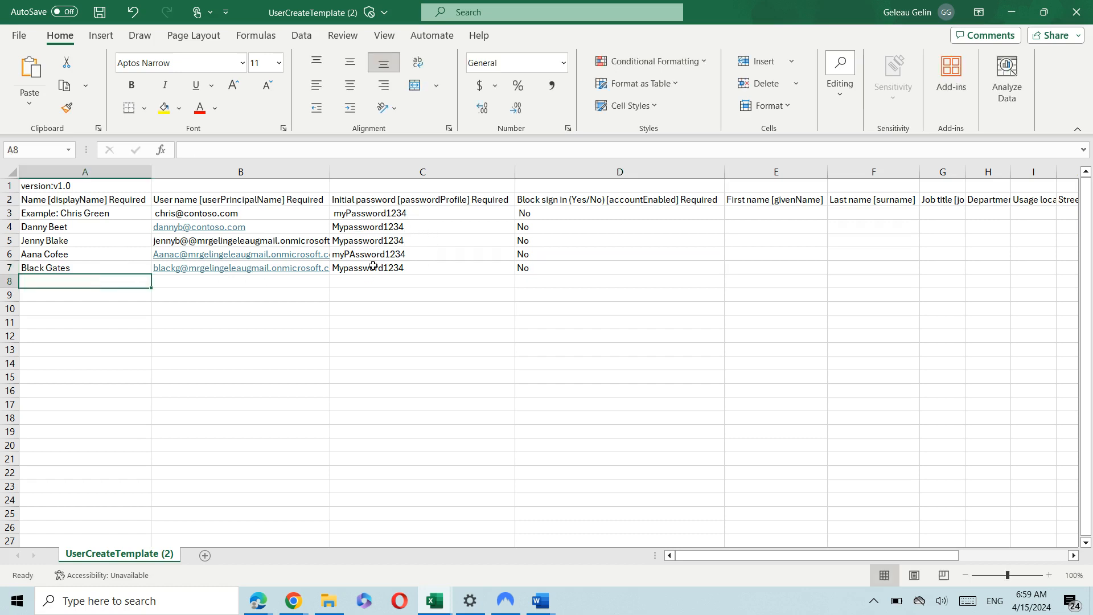
{"action": "left_click", "coordinate": [395, 227]}
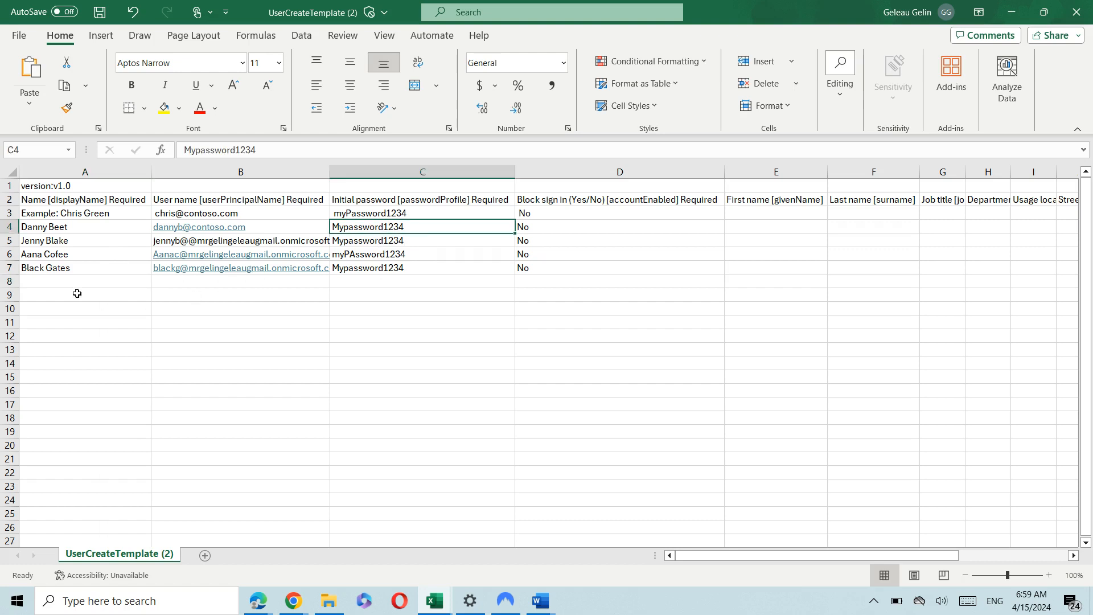
Enter the fifth user's display name and user name with the tenant domain in row 8.
{"action": "left_click", "coordinate": [60, 281]}
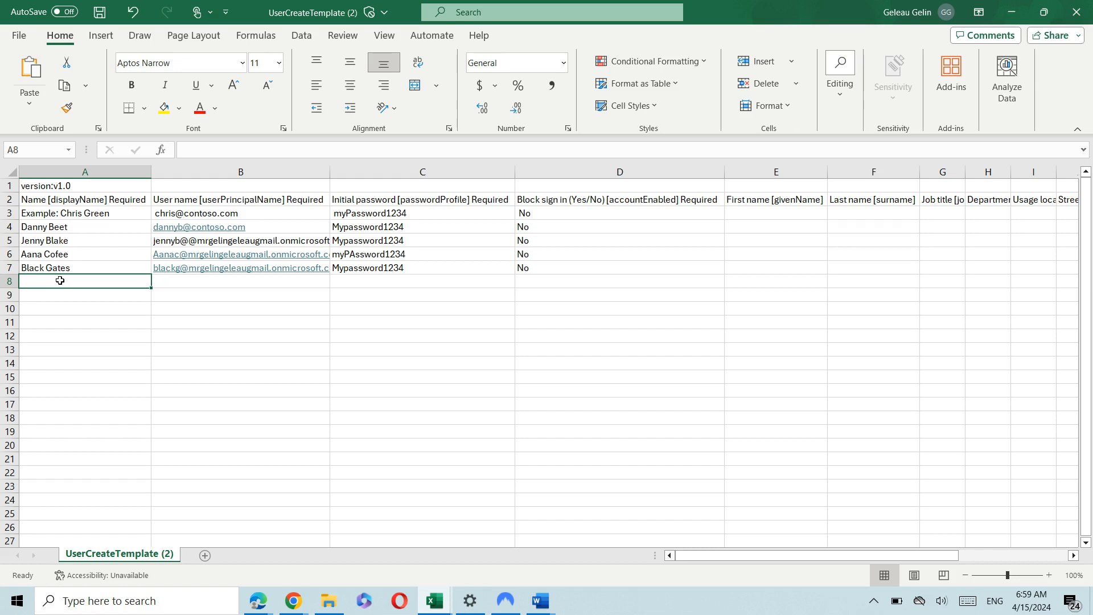
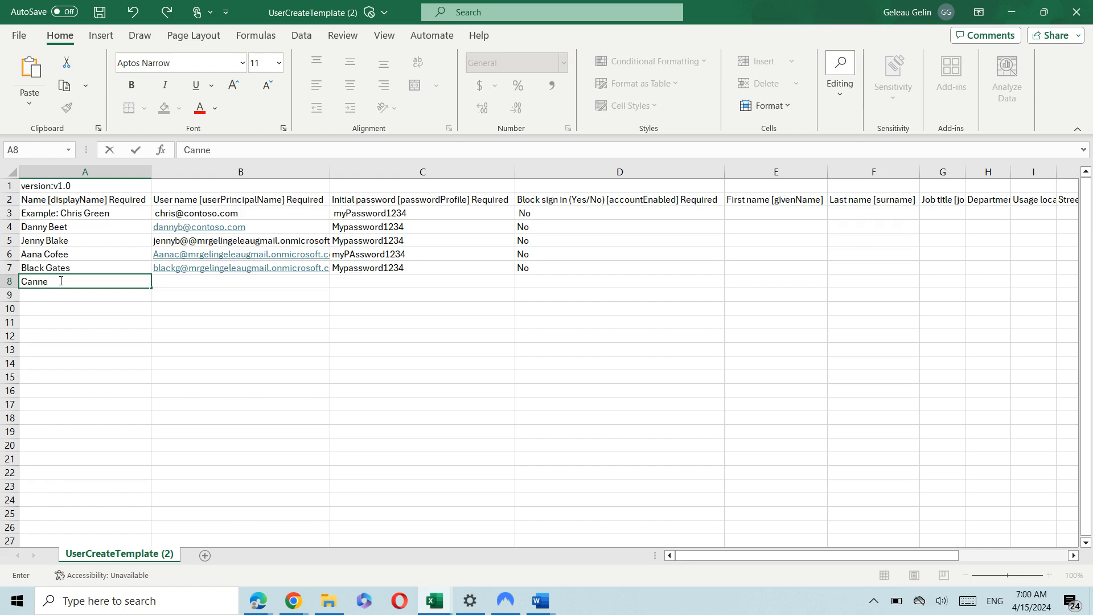
{"action": "key", "text": "Tab"}
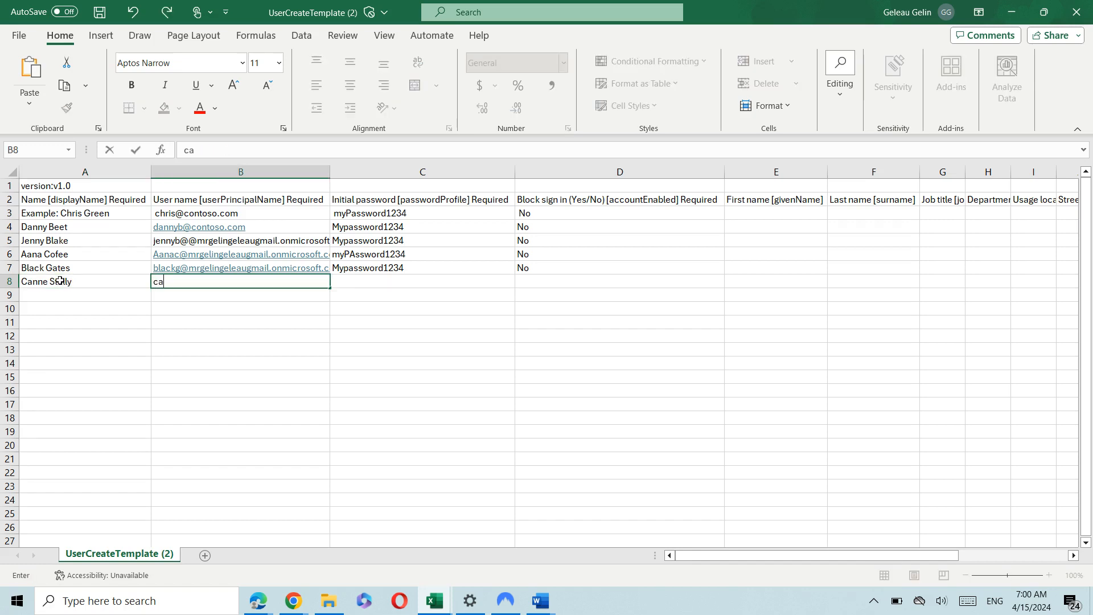
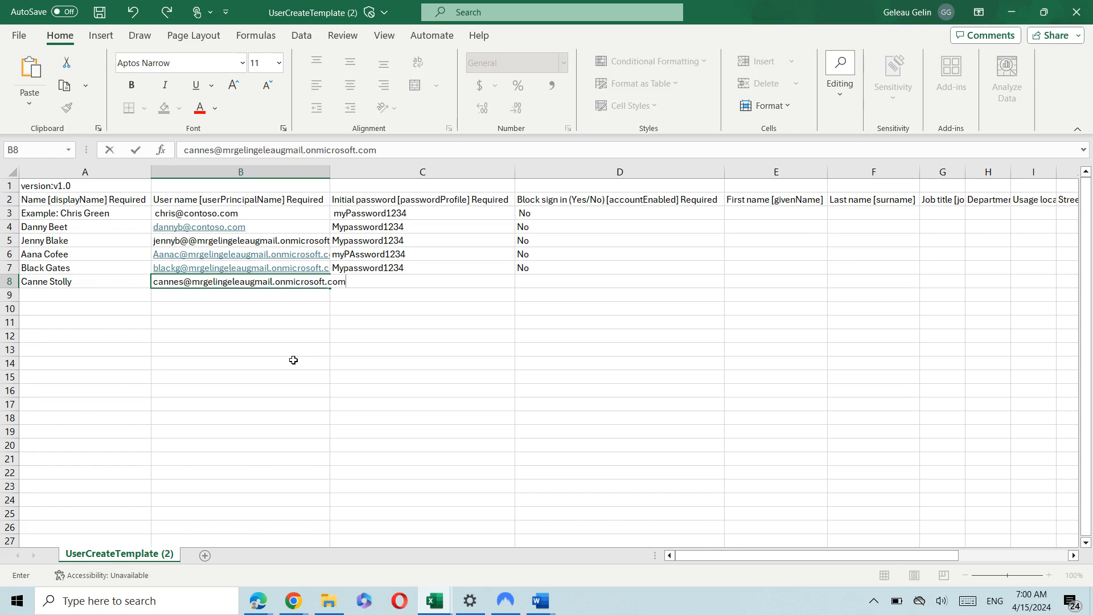
{"action": "key", "text": "Tab"}
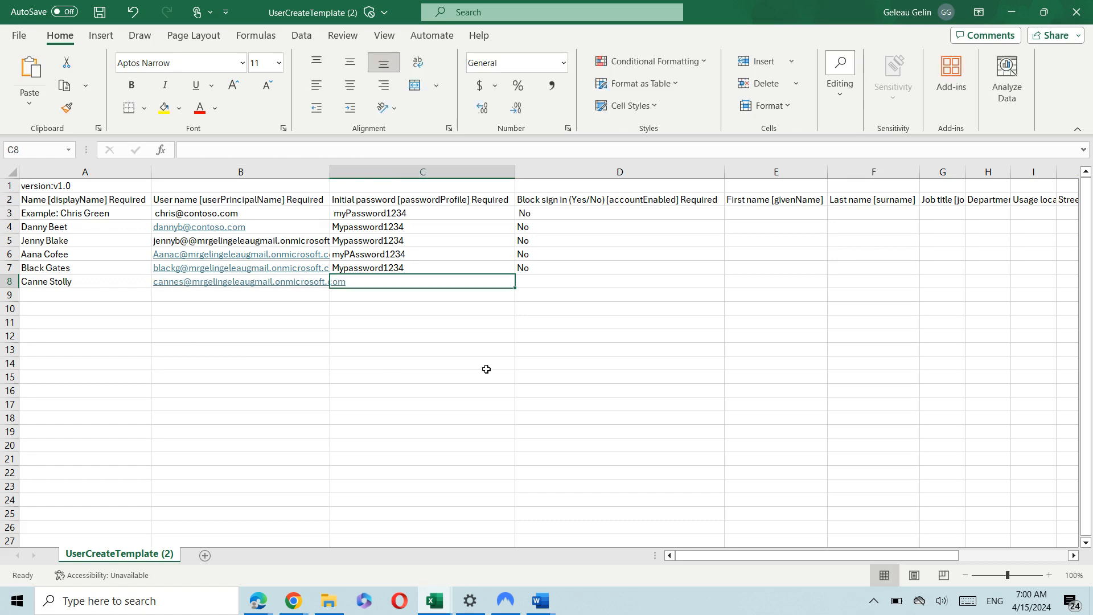
Give the row 8 user an initial password in C8 and set Block sign in to No.
{"action": "double_click", "coordinate": [457, 279]}
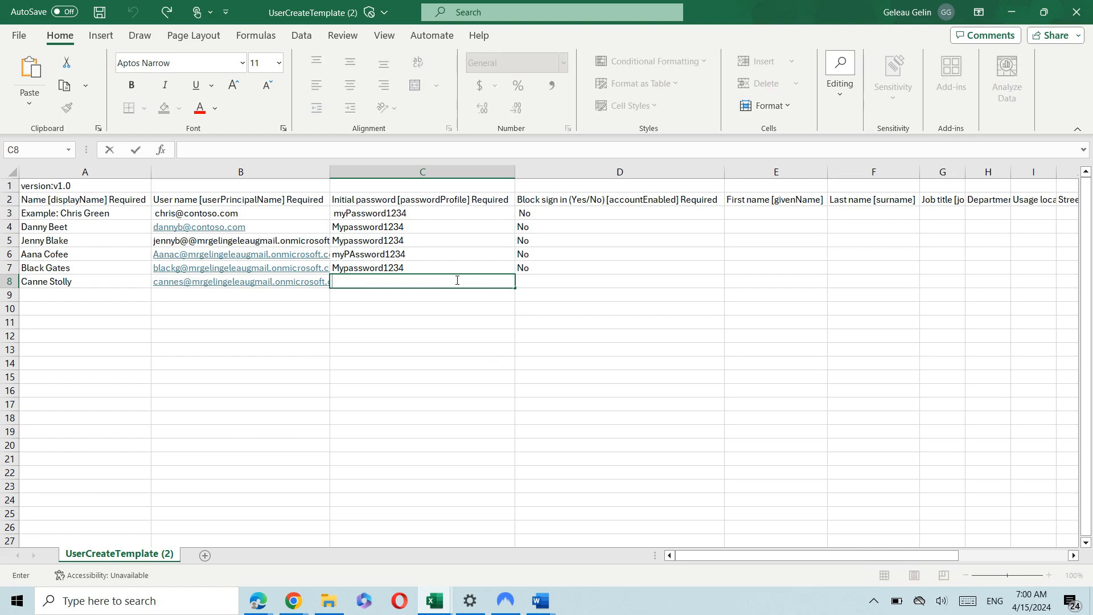
{"action": "type", "text": "MyO"}
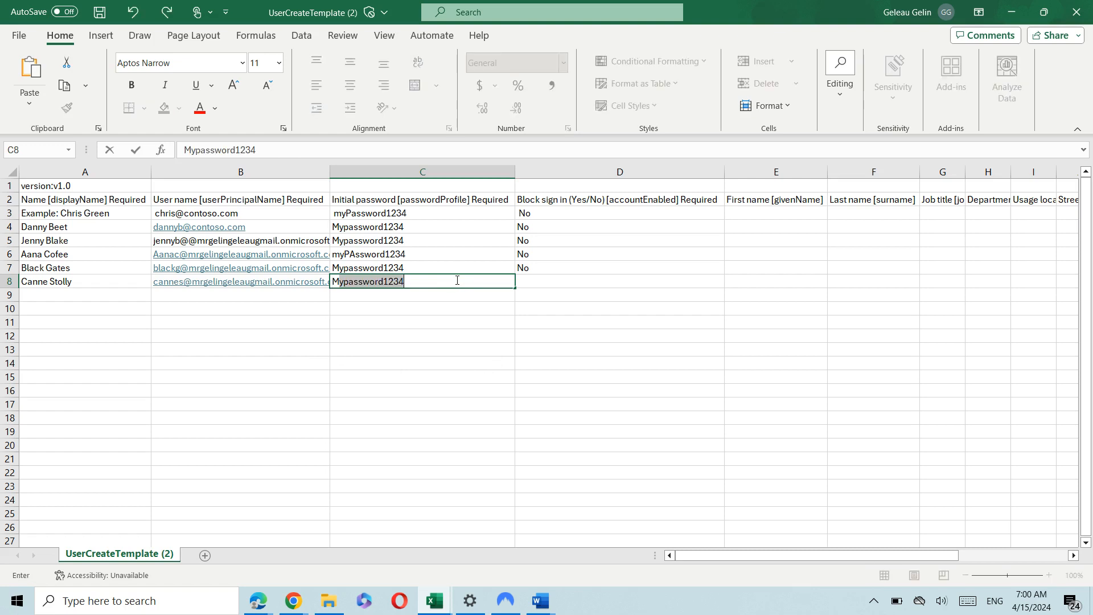
{"action": "key", "text": "BackSpace"}
{"action": "type", "text": "PaSS"}
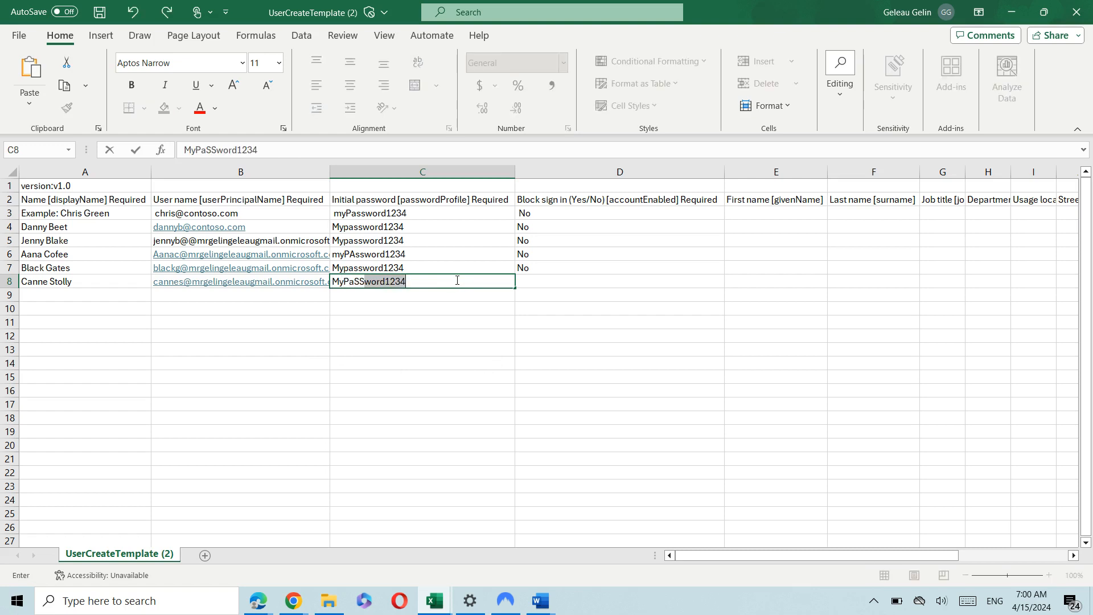
{"action": "key", "text": "BackSpace"}
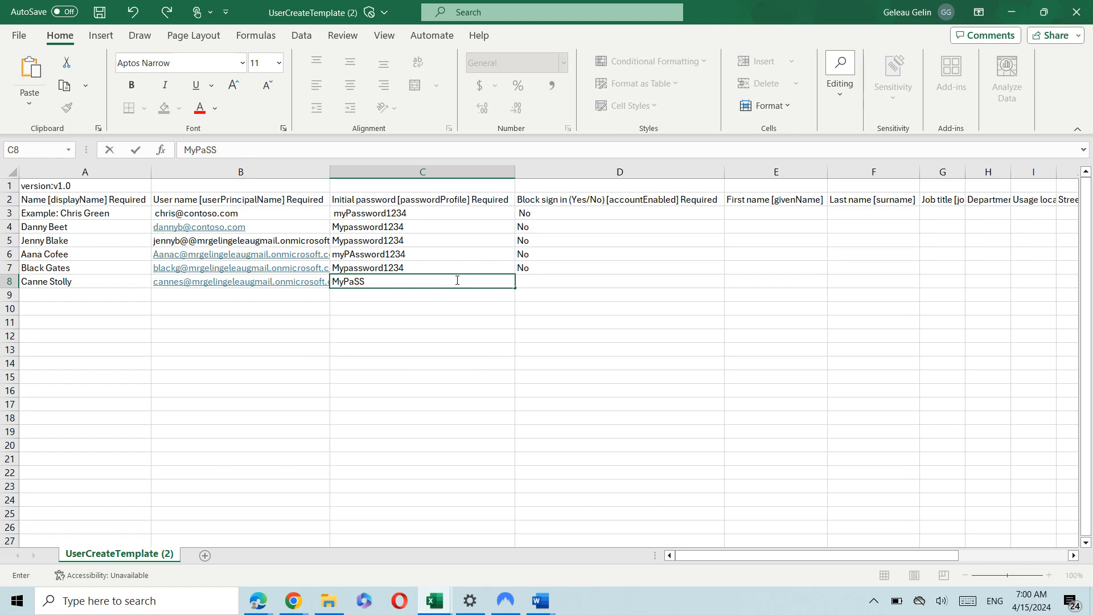
{"action": "type", "text": "Sword1234"}
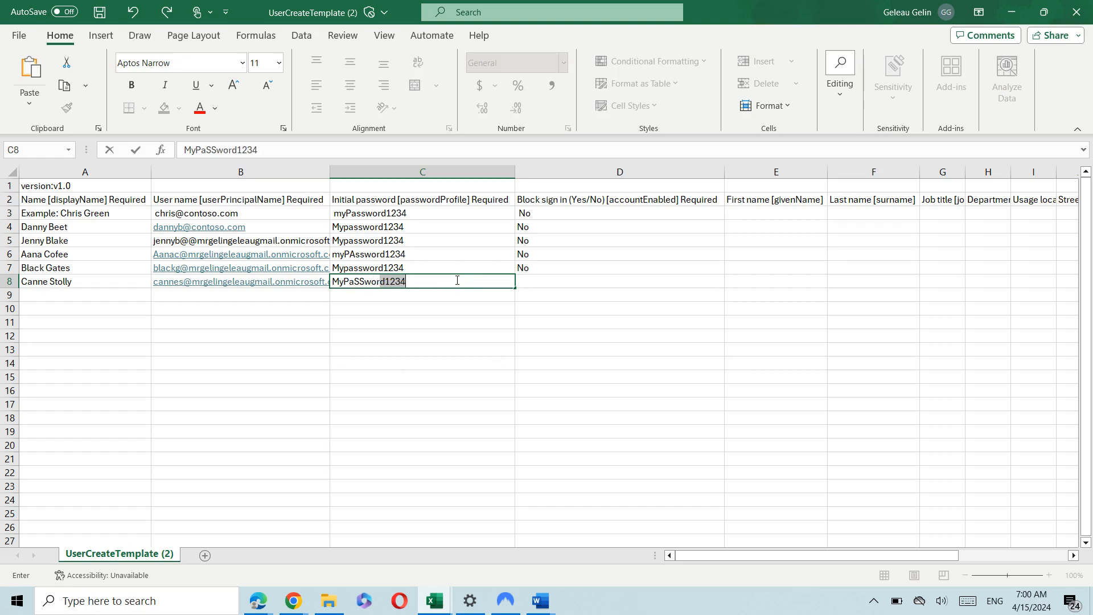
{"action": "key", "text": "Tab"}
{"action": "type", "text": "No"}
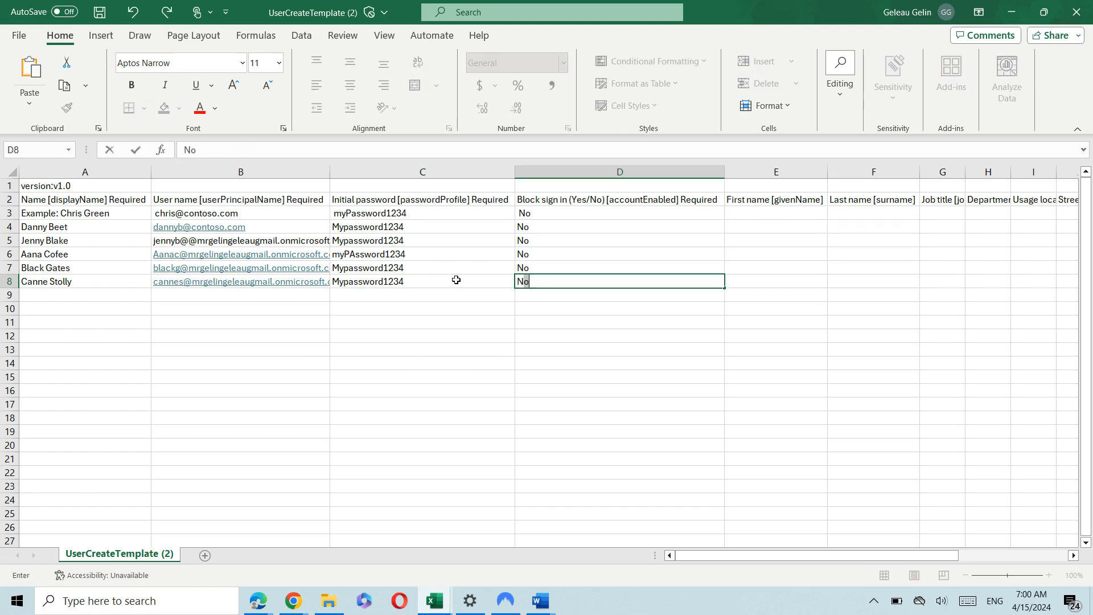
{"action": "left_click", "coordinate": [49, 300]}
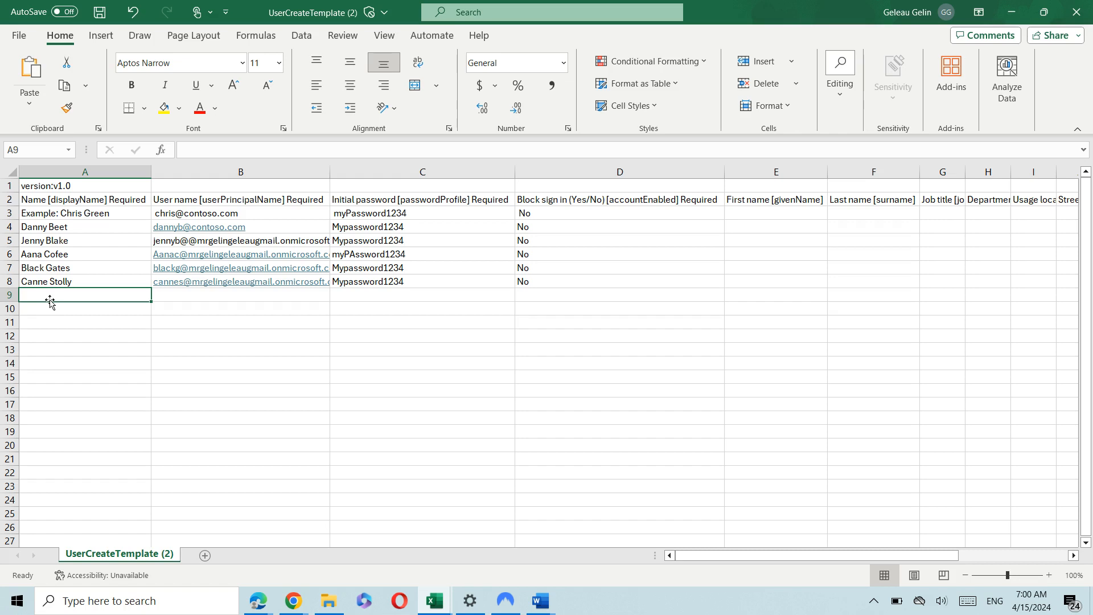
Enter the sixth user's display name in A9 and user name with the tenant domain.
{"action": "type", "text": "Vi"}
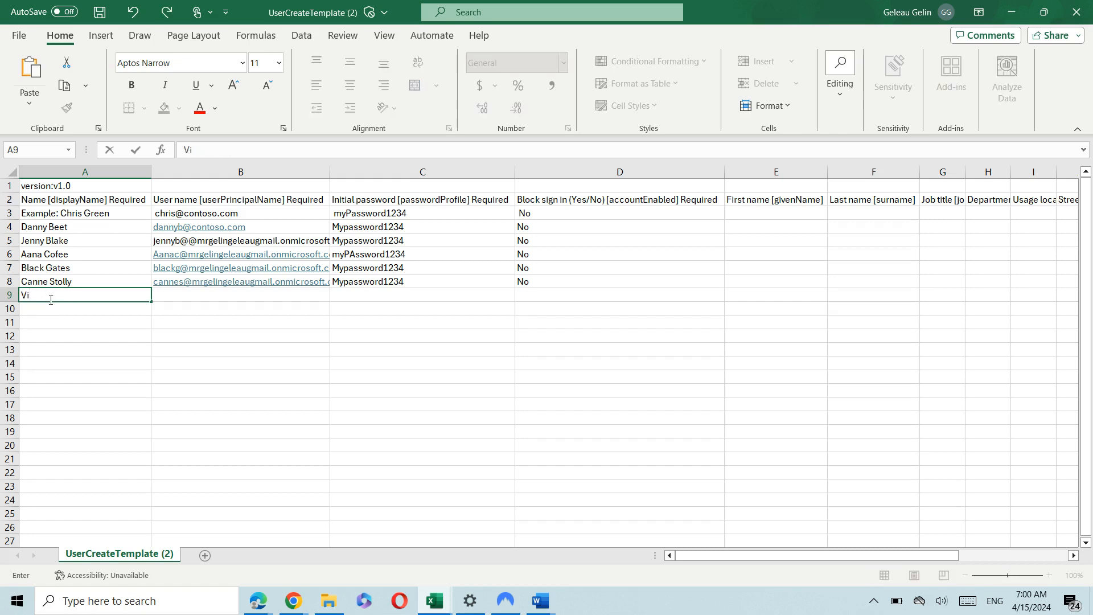
{"action": "type", "text": "ctoria Saturn"}
{"action": "key", "text": "Tab"}
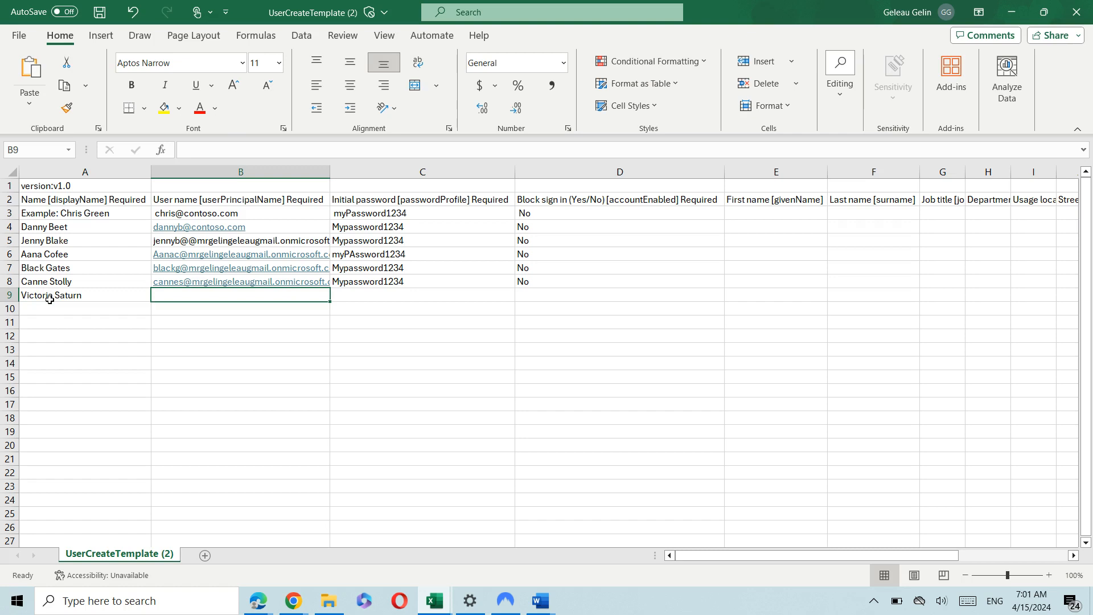
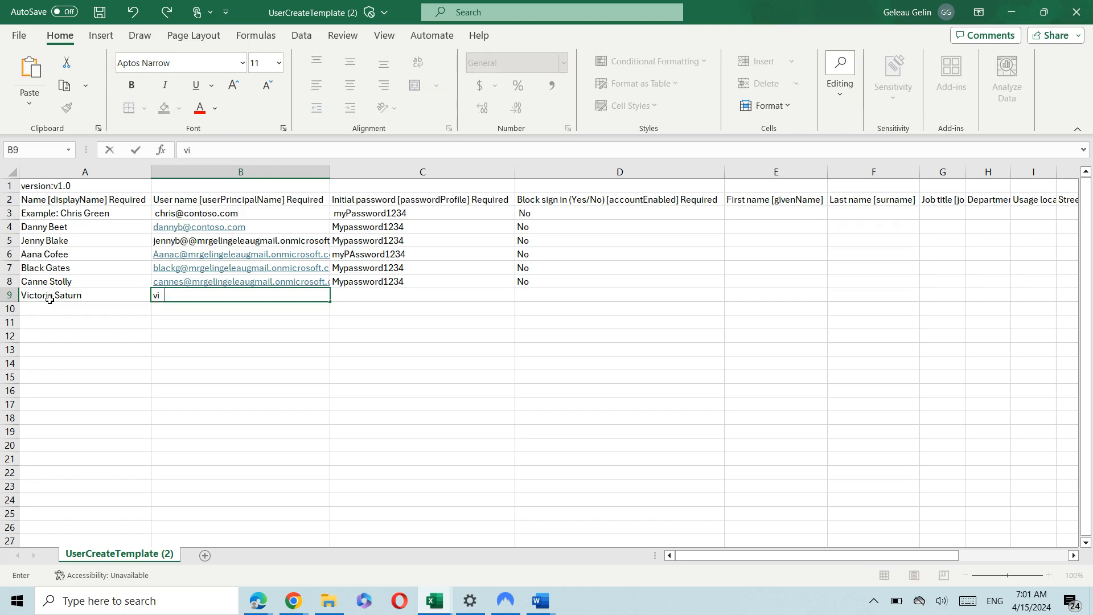
{"action": "key", "text": "Tab"}
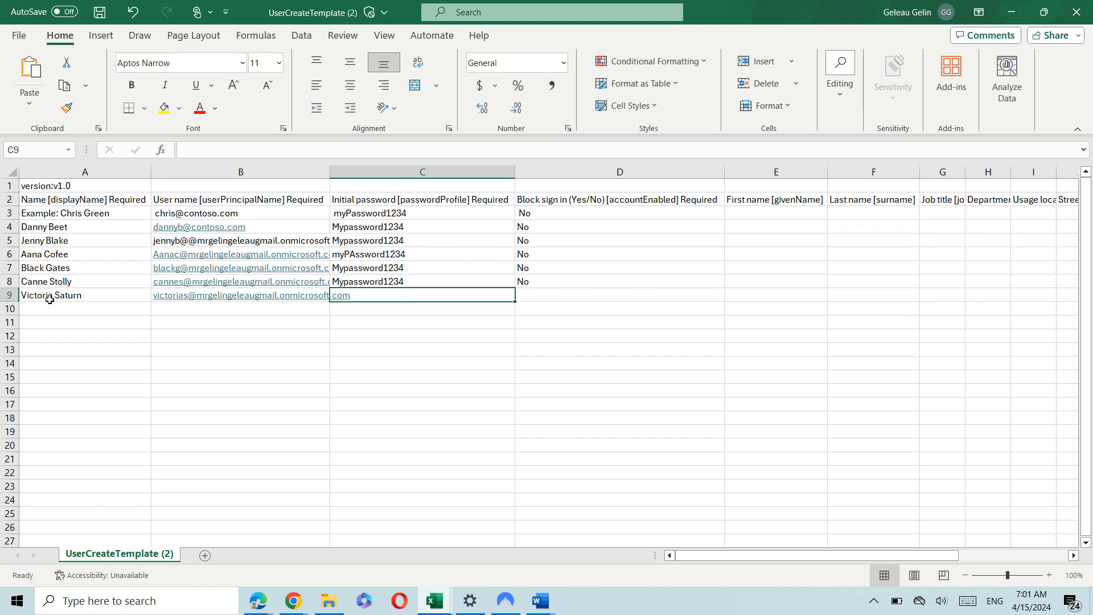
Give the row 9 user an initial password in C9 and set Block sign in to No.
{"action": "double_click", "coordinate": [397, 294]}
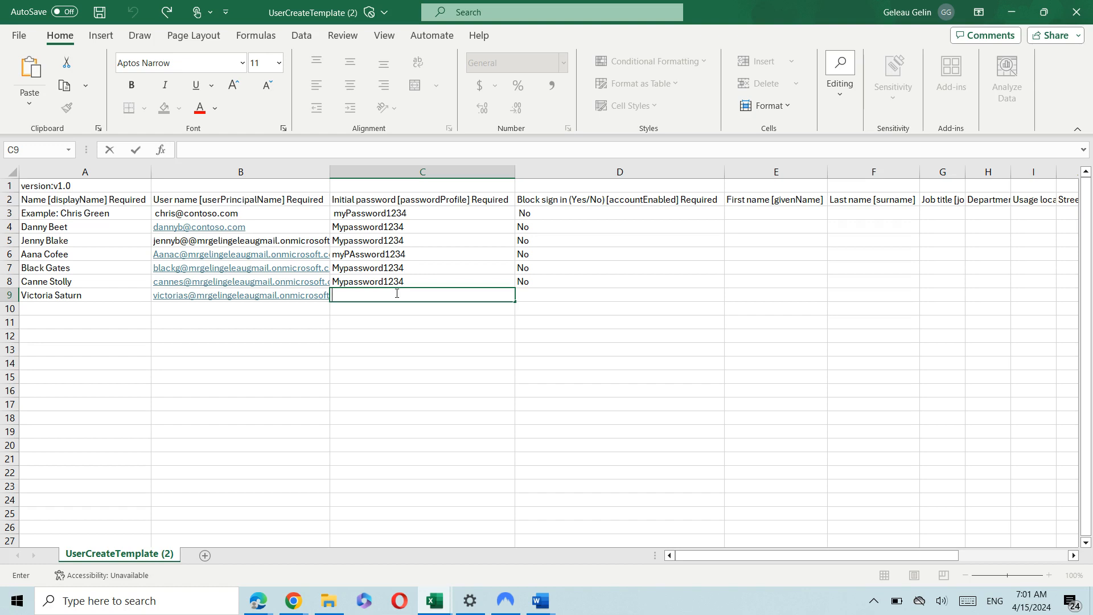
{"action": "type", "text": "MyP"}
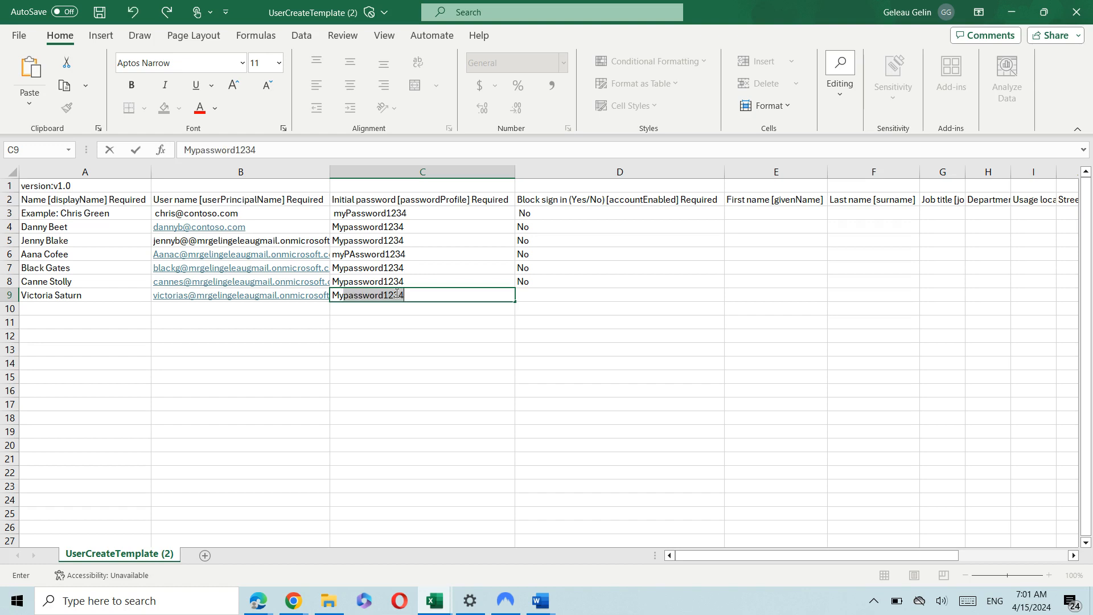
{"action": "type", "text": "assWord"}
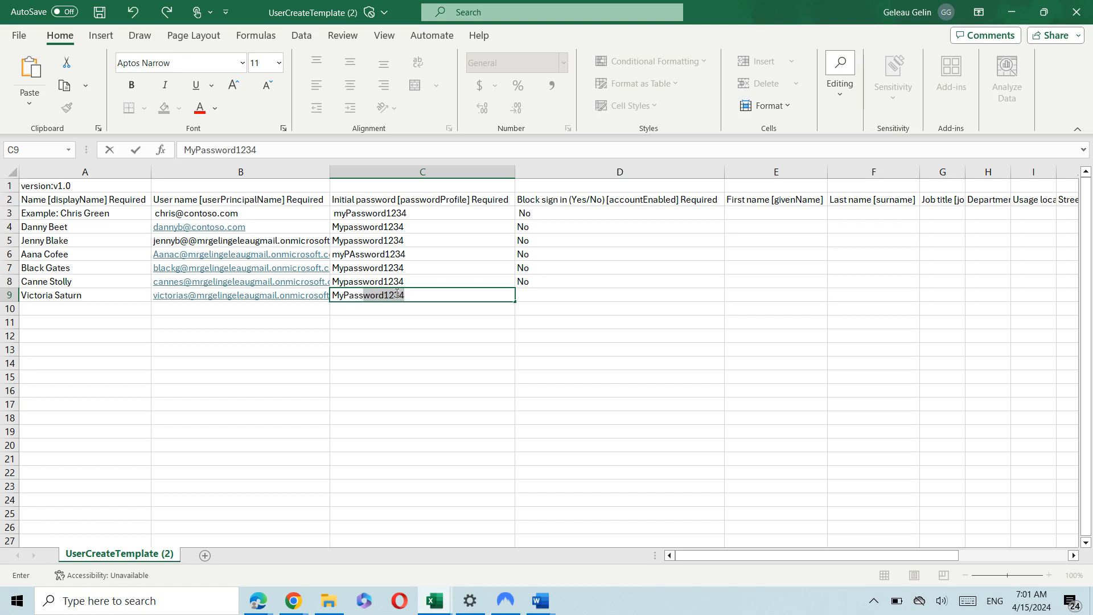
{"action": "type", "text": "D"}
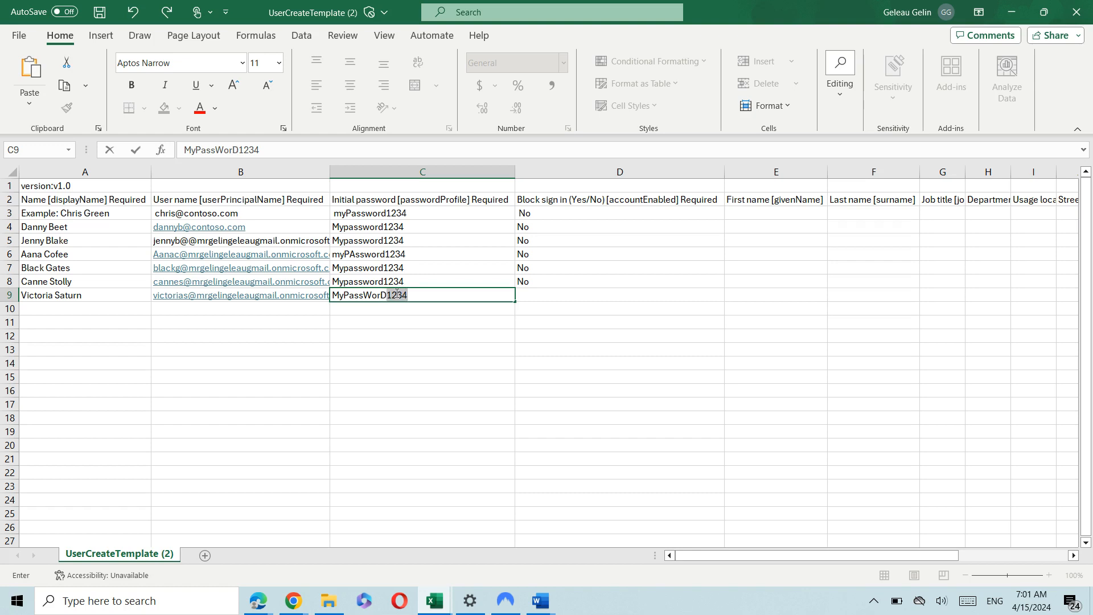
{"action": "key", "text": "Tab"}
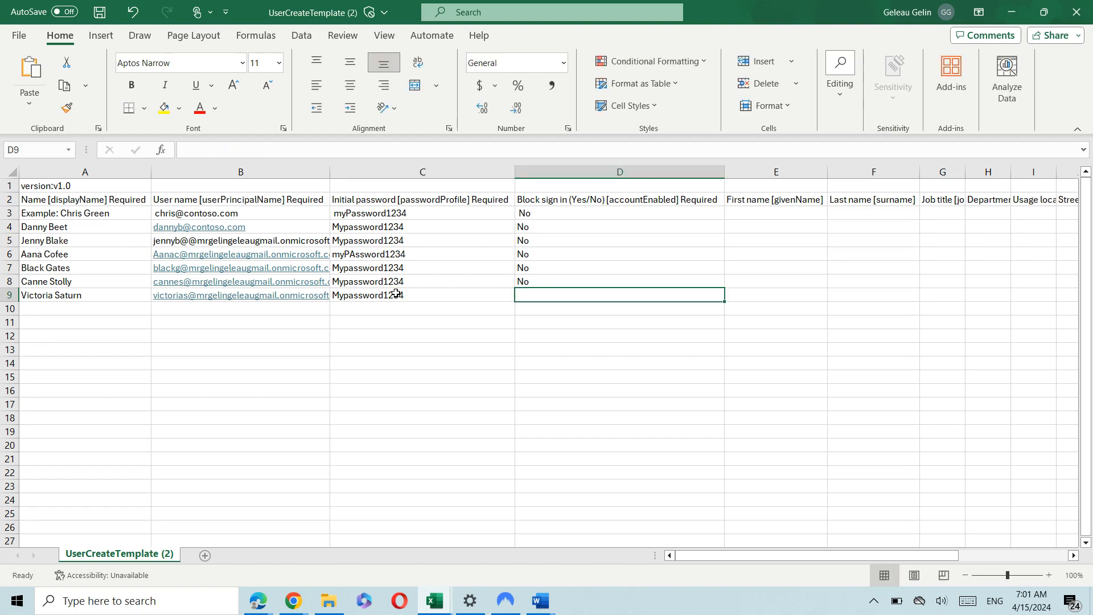
{"action": "type", "text": "No"}
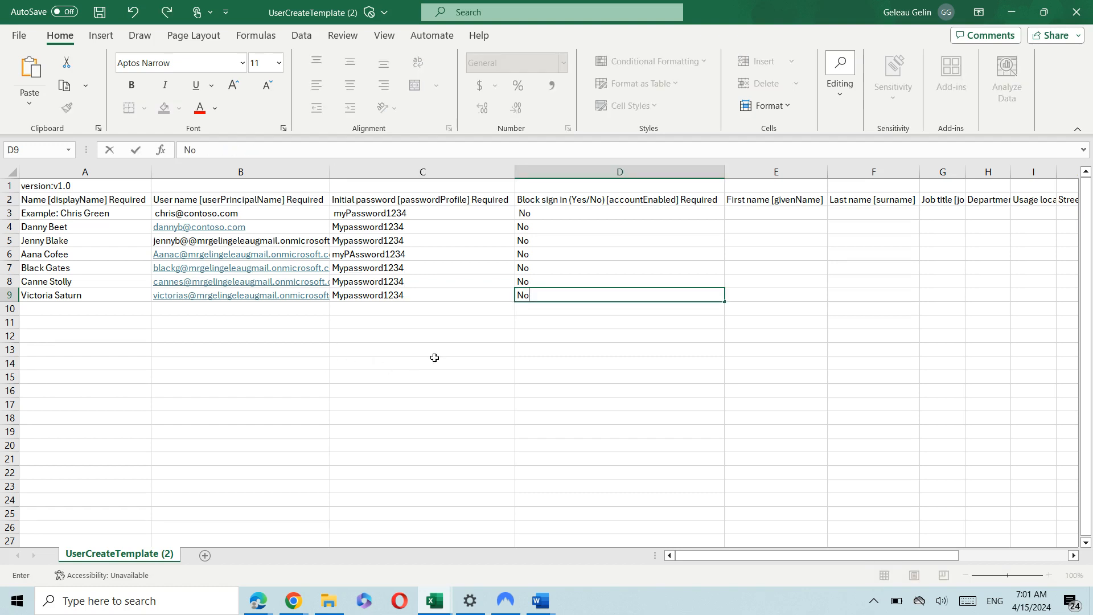
{"action": "left_click", "coordinate": [442, 356]}
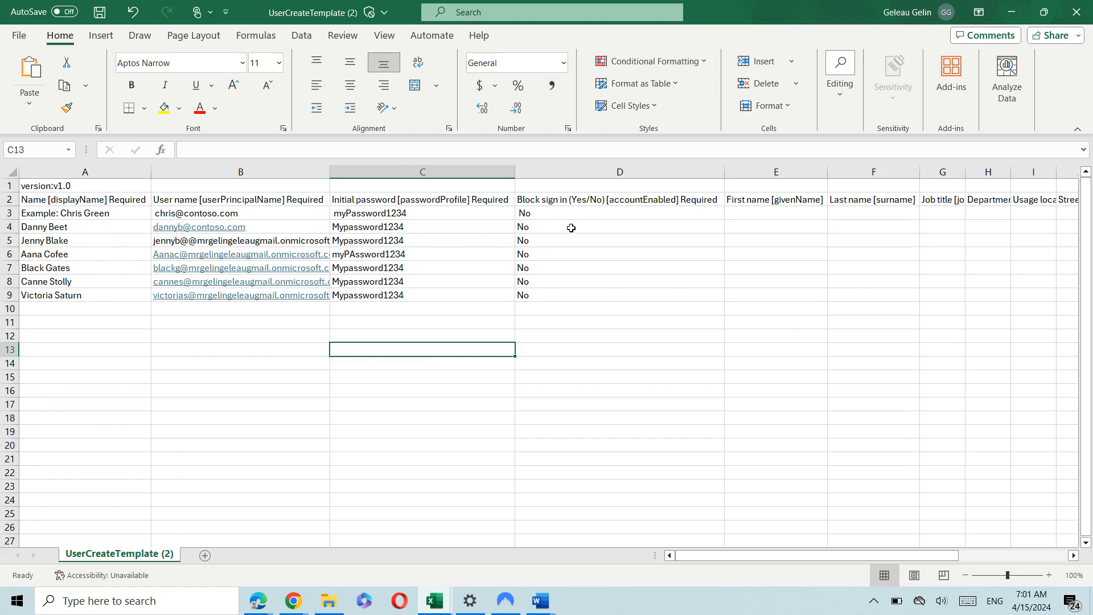
Review the optional first name, last name, department, usage location and Block sign in columns.
{"action": "left_click", "coordinate": [747, 241]}
{"action": "left_click", "coordinate": [854, 239]}
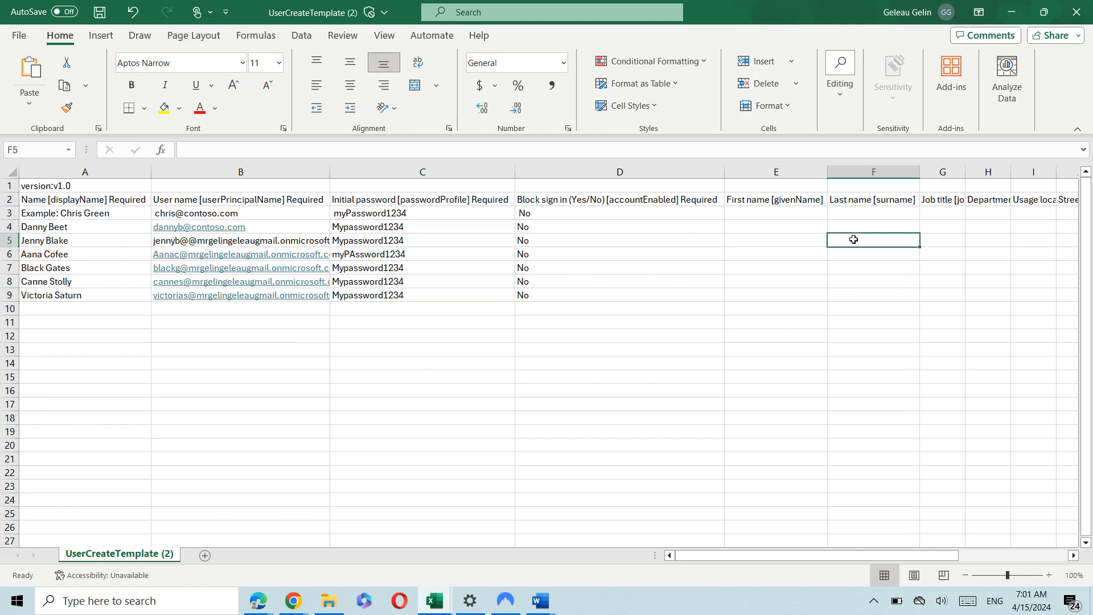
{"action": "left_click_drag", "start_coordinate": [967, 237], "coordinate": [1045, 231]}
{"action": "left_click", "coordinate": [1046, 233]}
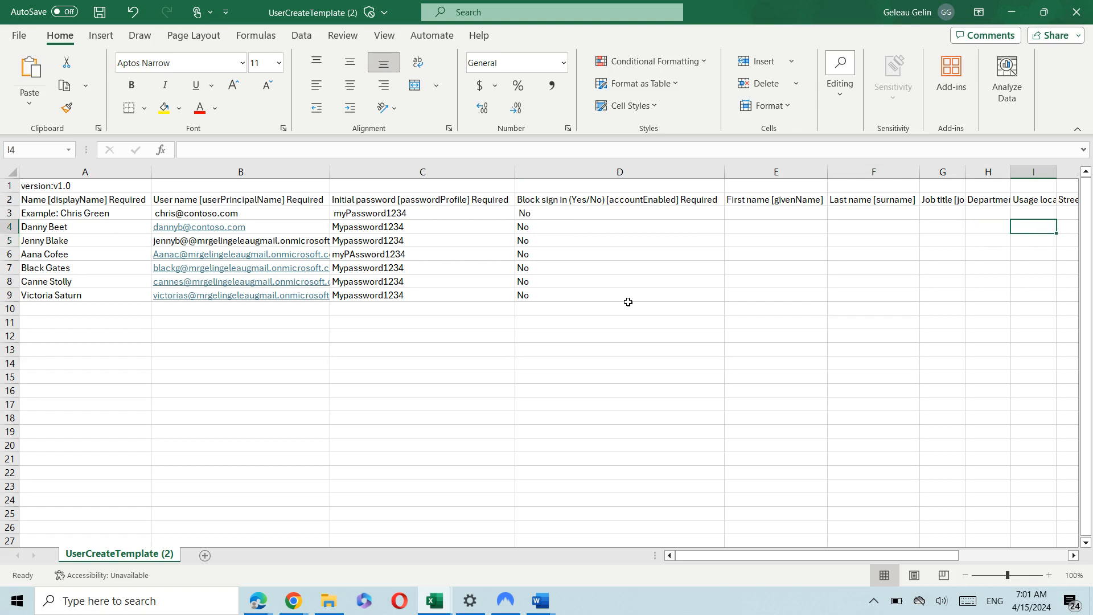
{"action": "left_click", "coordinate": [627, 200]}
{"action": "left_click", "coordinate": [129, 323]}
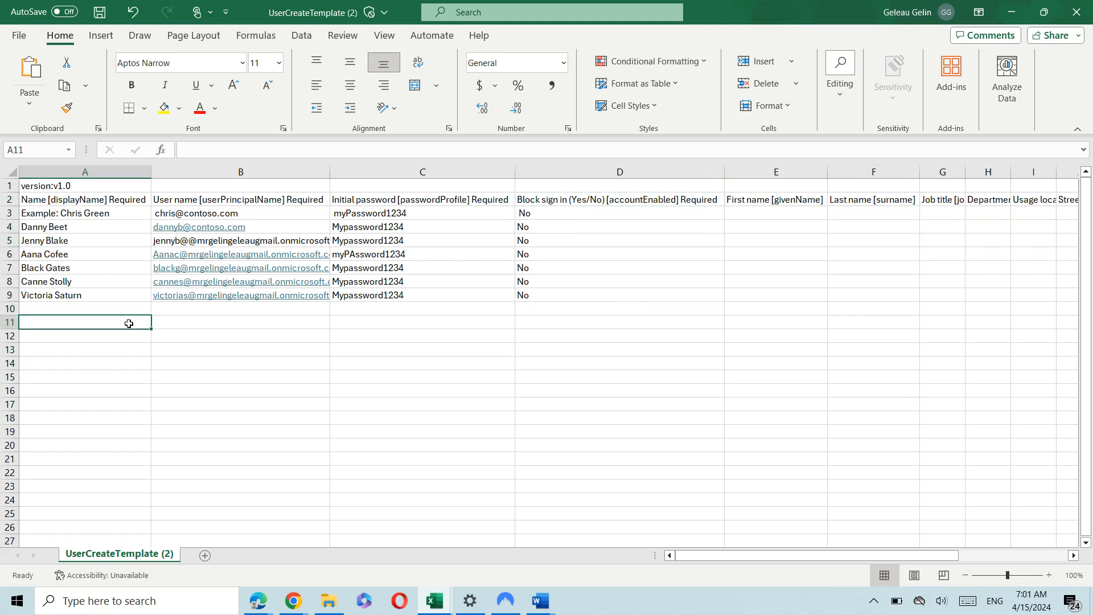
{"action": "left_click", "coordinate": [783, 199]}
{"action": "left_click", "coordinate": [905, 203]}
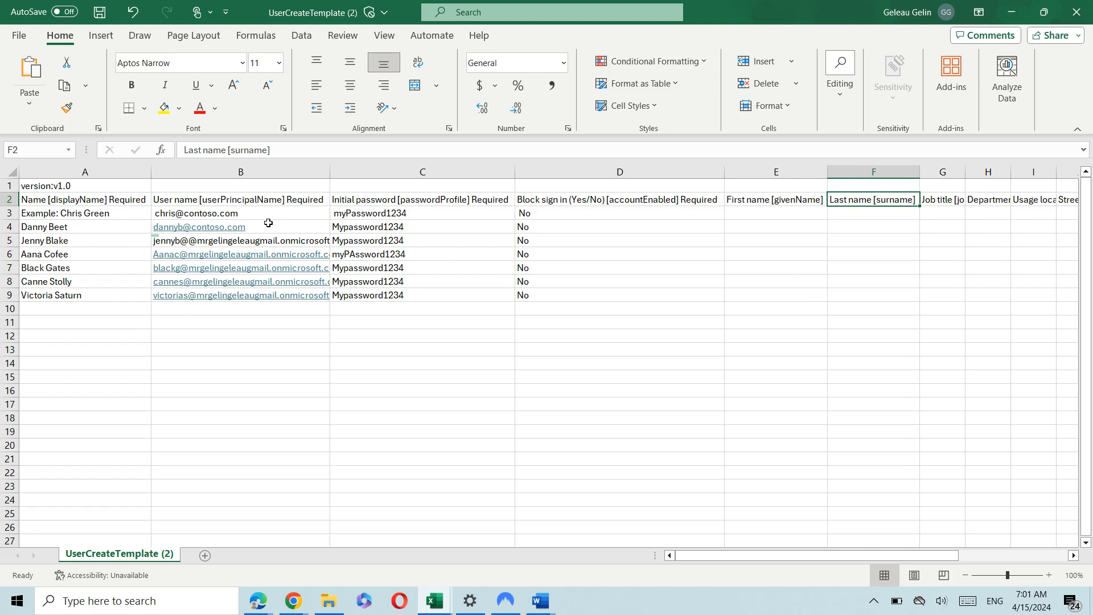
Remove the 'Example:' prefix from the display name in A3 and check the user name in B3.
{"action": "left_click", "coordinate": [63, 219]}
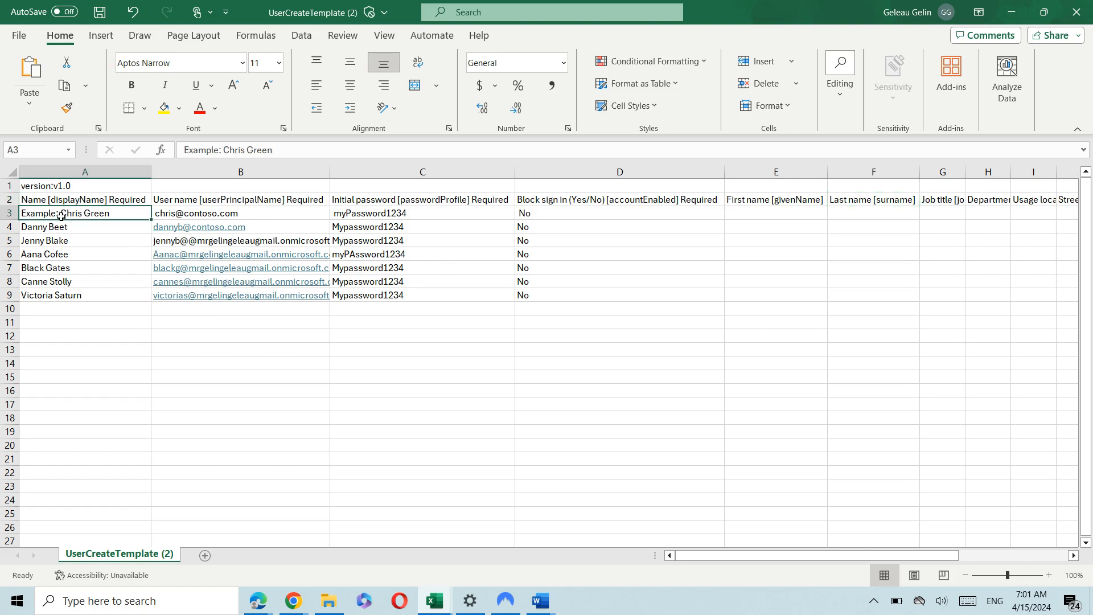
{"action": "double_click", "coordinate": [61, 215]}
{"action": "key", "text": "BackSpace"}
{"action": "key", "text": "BackSpace"}
{"action": "key", "text": "BackSpace"}
{"action": "key", "text": "BackSpace"}
{"action": "key", "text": "BackSpace"}
{"action": "key", "text": "BackSpace"}
{"action": "key", "text": "BackSpace"}
{"action": "key", "text": "BackSpace"}
{"action": "key", "text": "BackSpace"}
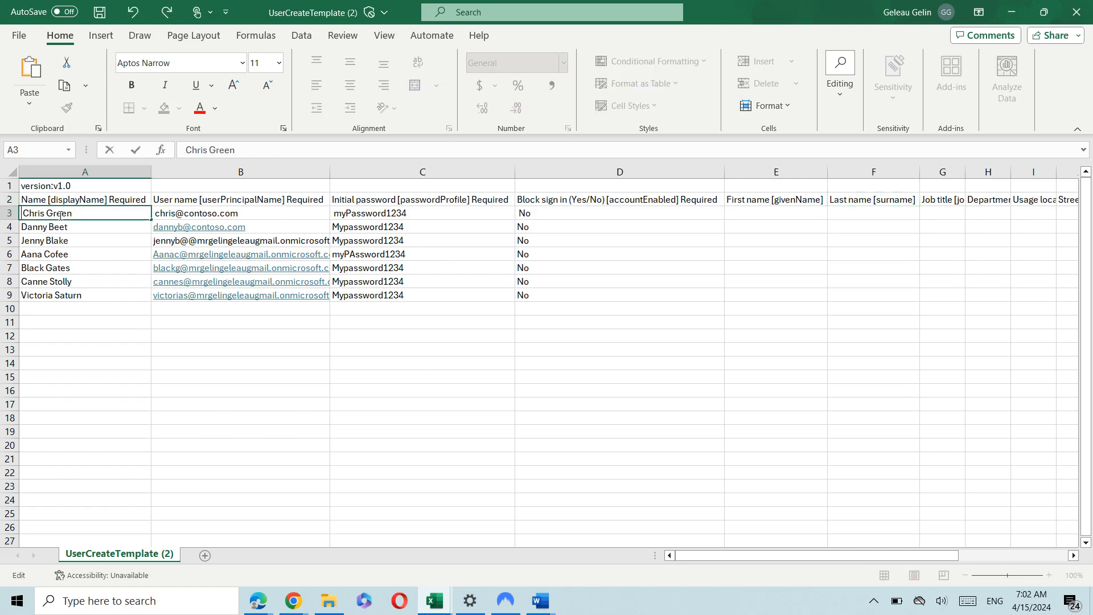
{"action": "left_click", "coordinate": [265, 215]}
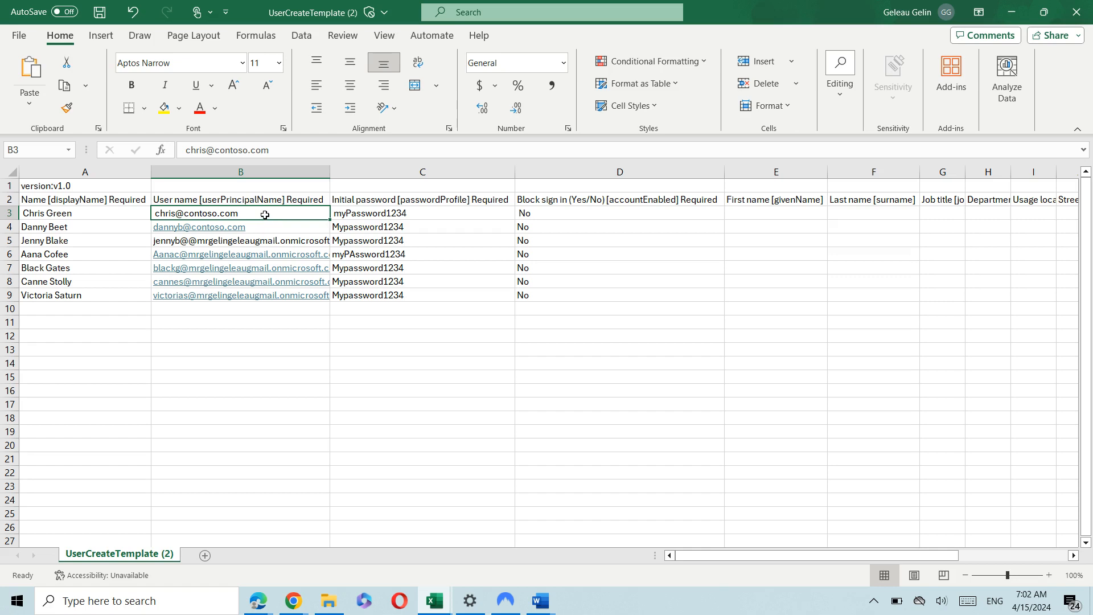
{"action": "double_click", "coordinate": [264, 215]}
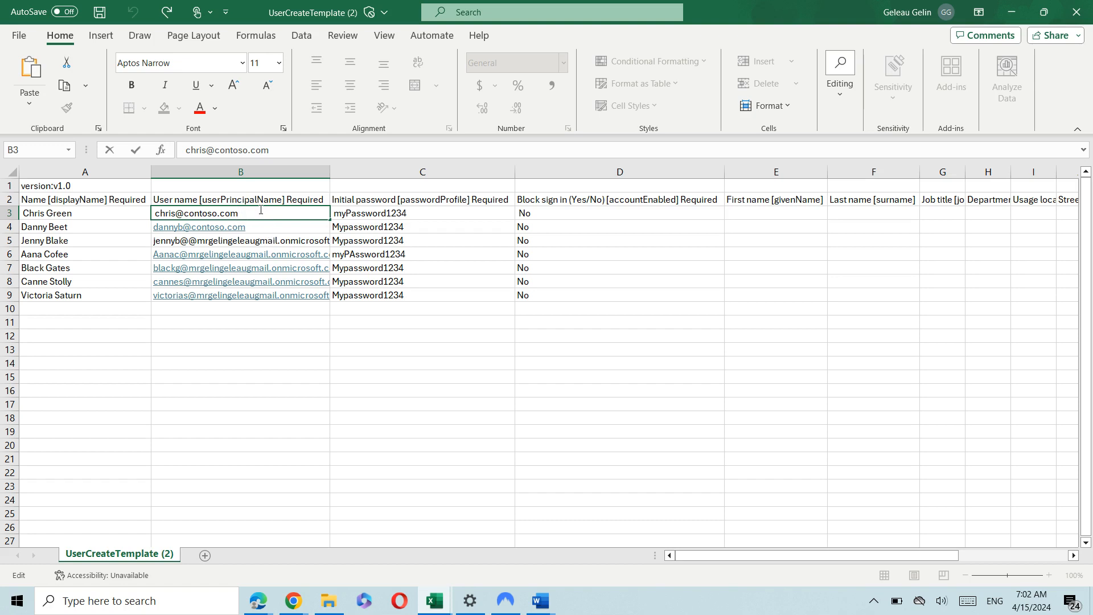
{"action": "double_click", "coordinate": [260, 210]}
{"action": "left_click", "coordinate": [216, 352]}
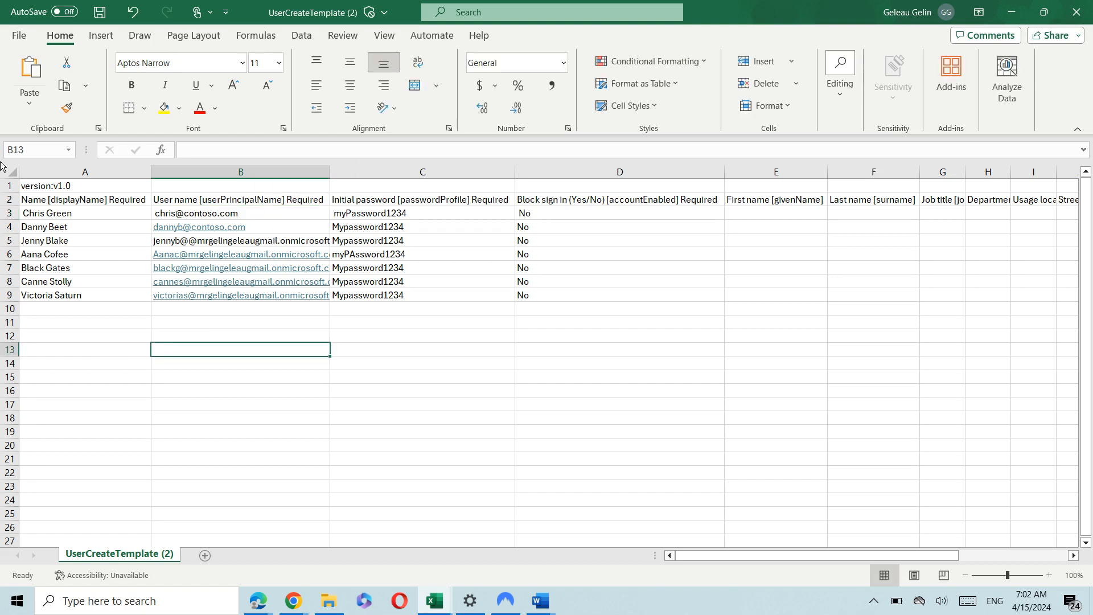
Save the sheet to Downloads as the CSV UTF-8 file GtechITLabs_csv.
{"action": "left_click", "coordinate": [22, 35]}
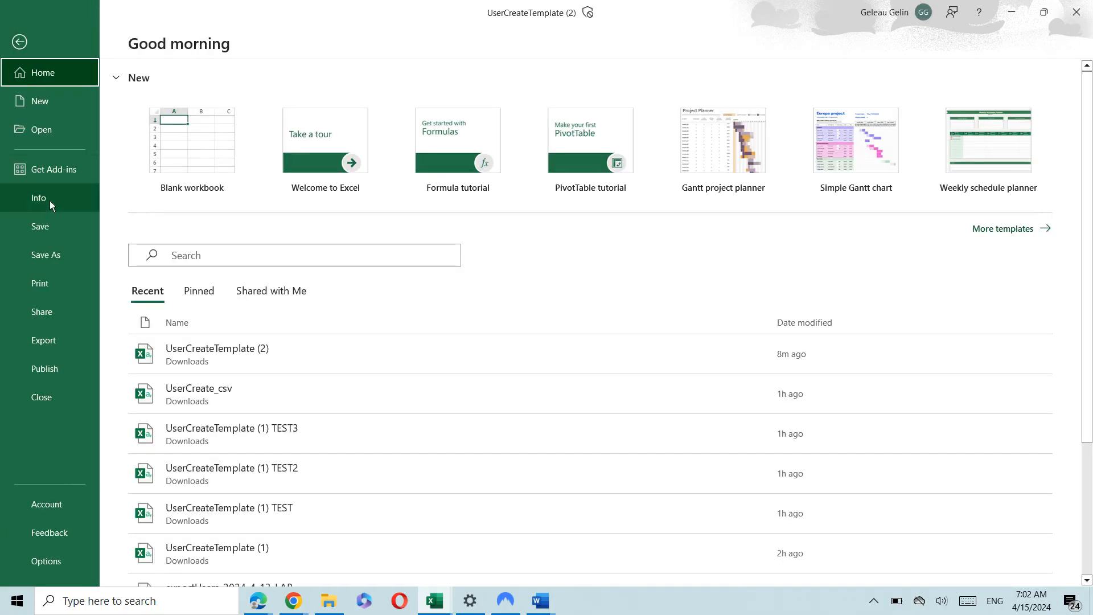
{"action": "left_click", "coordinate": [63, 256]}
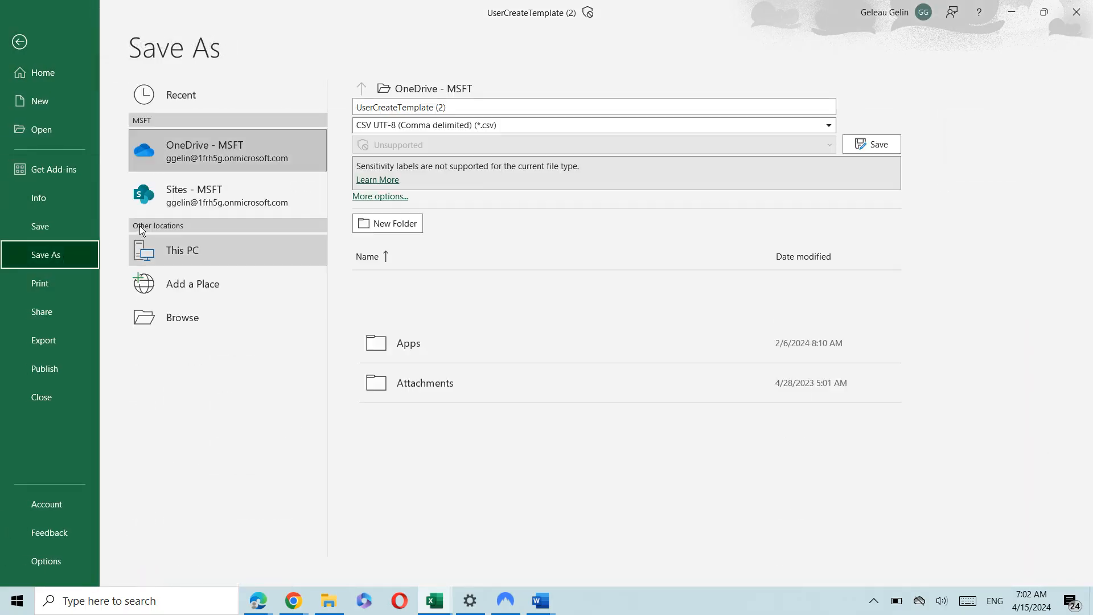
{"action": "left_click", "coordinate": [204, 320]}
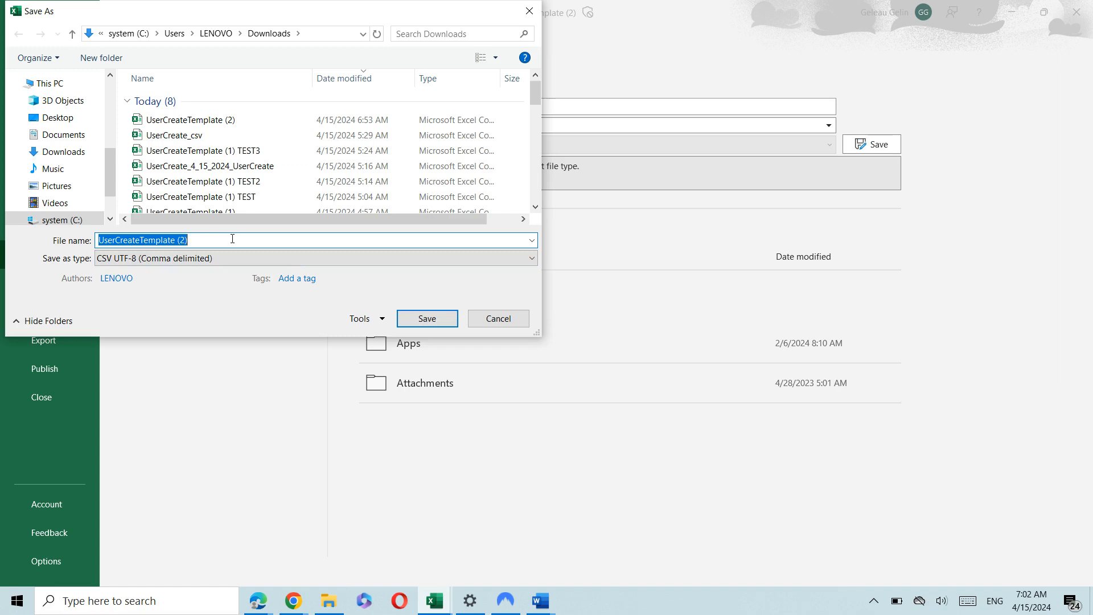
{"action": "type", "text": "G"}
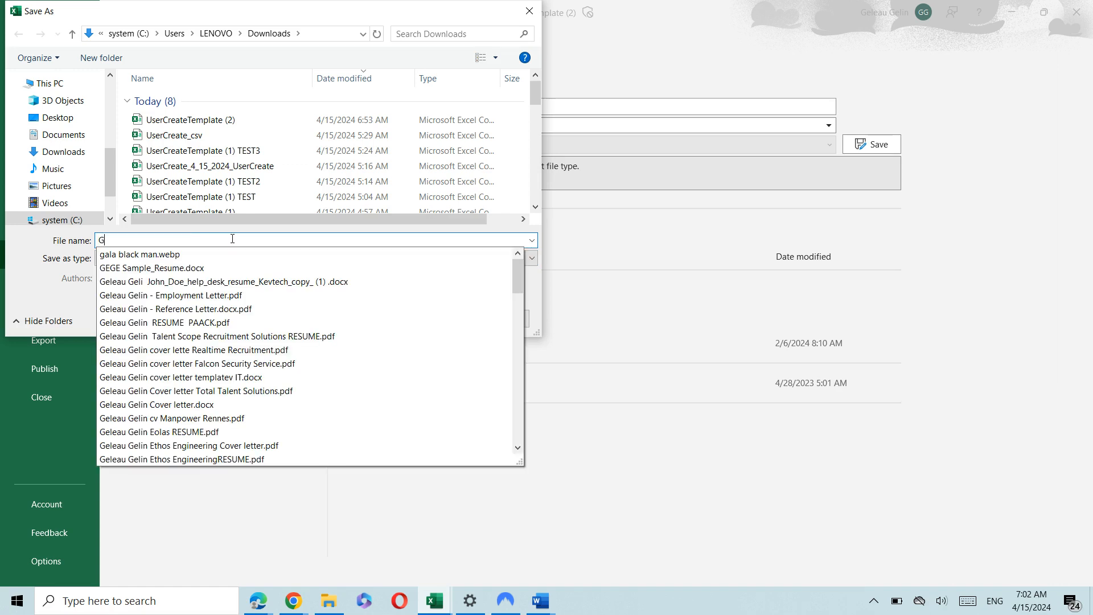
{"action": "type", "text": "tech"}
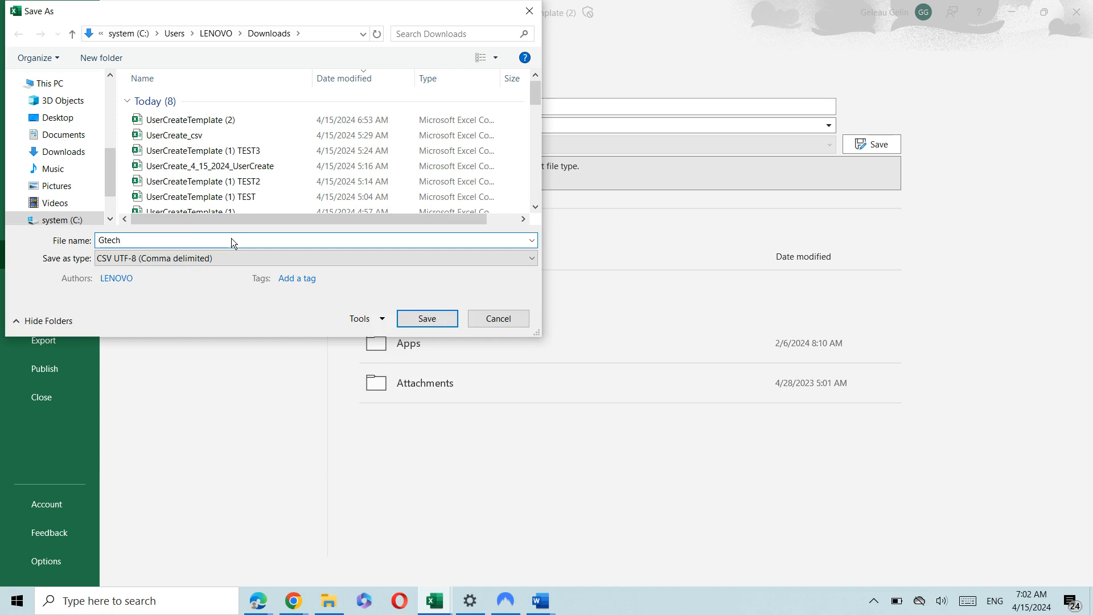
{"action": "type", "text": "ITLabs "}
{"action": "type", "text": "csv"}
{"action": "key", "text": "BackSpace"}
{"action": "key", "text": "BackSpace"}
{"action": "key", "text": "BackSpace"}
{"action": "key", "text": "BackSpace"}
{"action": "type", "text": "_csv"}
{"action": "left_click", "coordinate": [71, 152]}
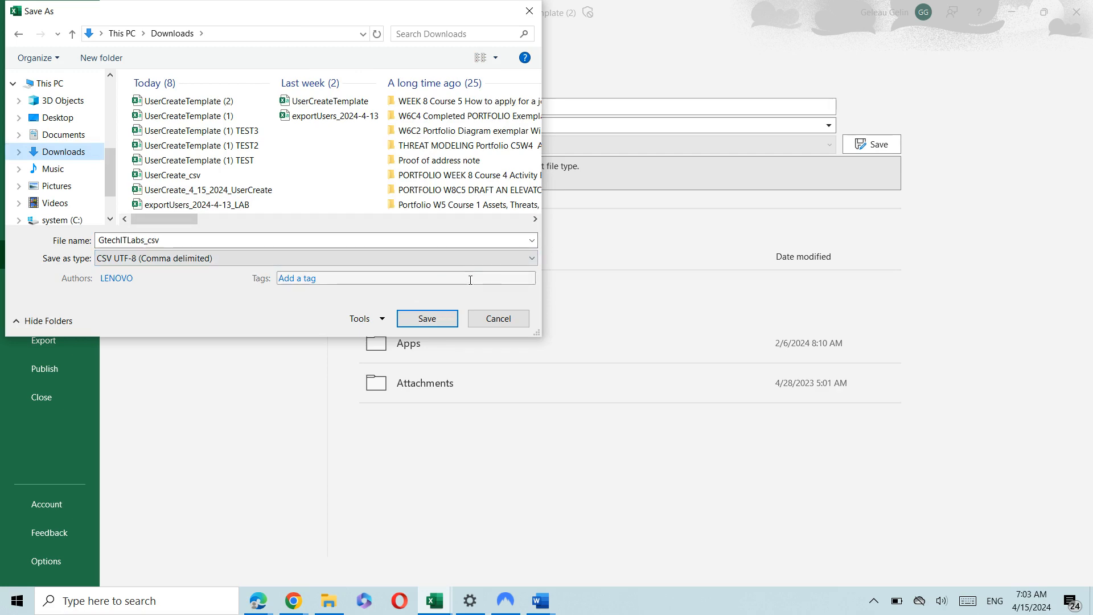
{"action": "left_click", "coordinate": [440, 320]}
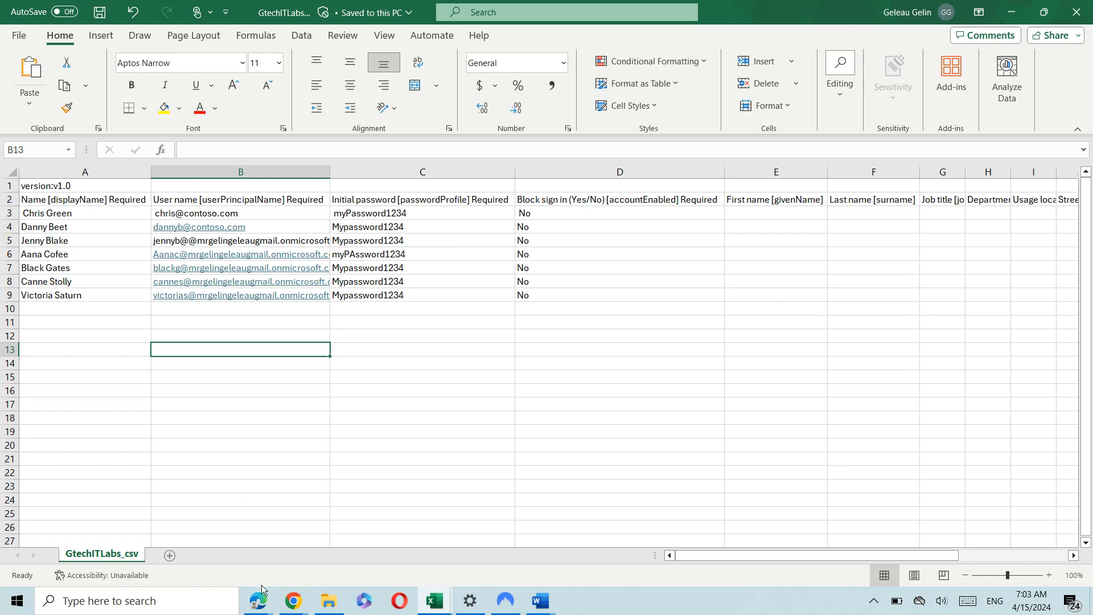
Upload GtechITLabs_csv.csv from Downloads to Bulk create users and submit it.
{"action": "mouse_move", "coordinate": [258, 601]}
{"action": "left_click", "coordinate": [411, 537]}
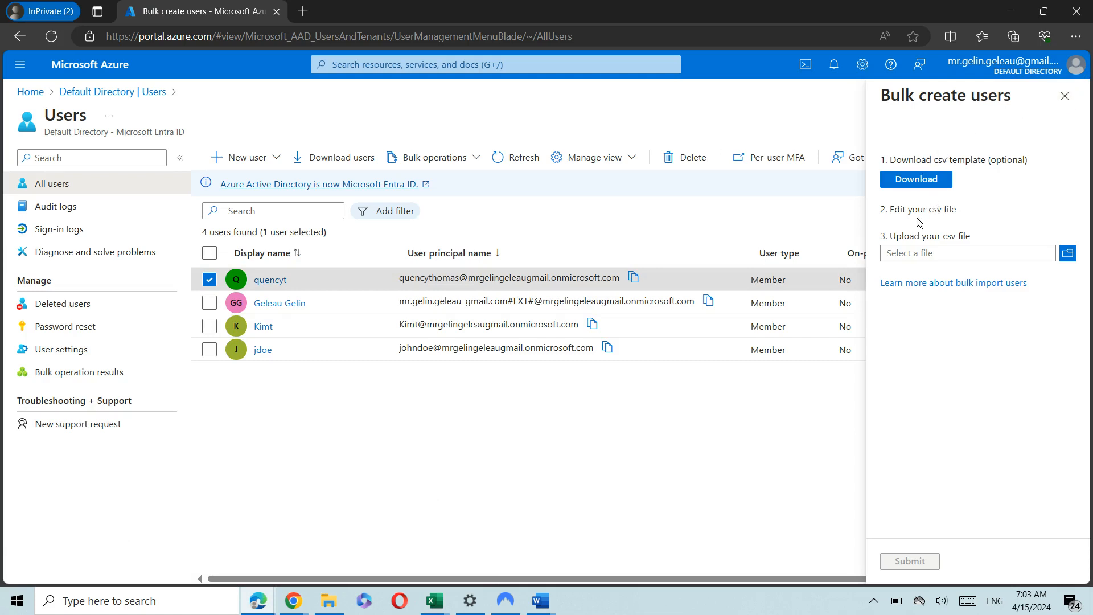
{"action": "left_click", "coordinate": [1069, 252]}
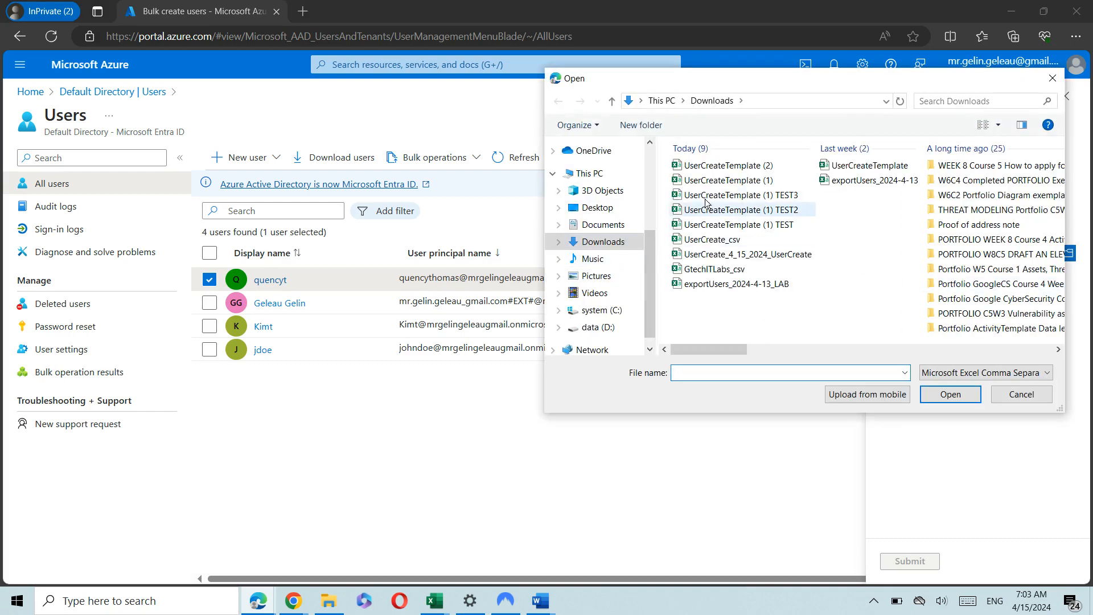
{"action": "left_click", "coordinate": [720, 270]}
{"action": "double_click", "coordinate": [720, 269]}
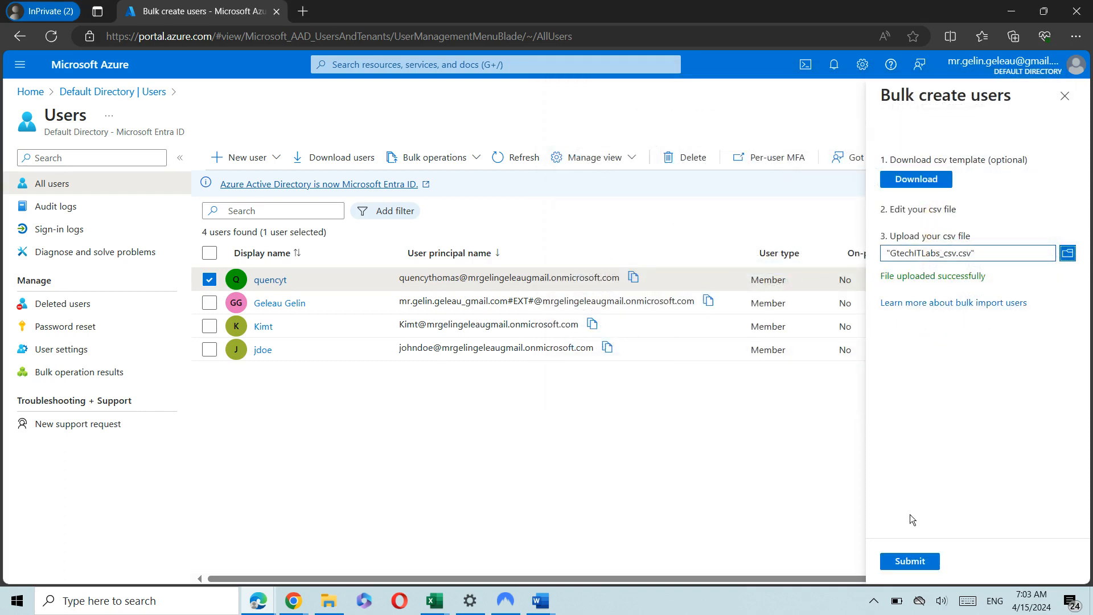
{"action": "left_click", "coordinate": [910, 560]}
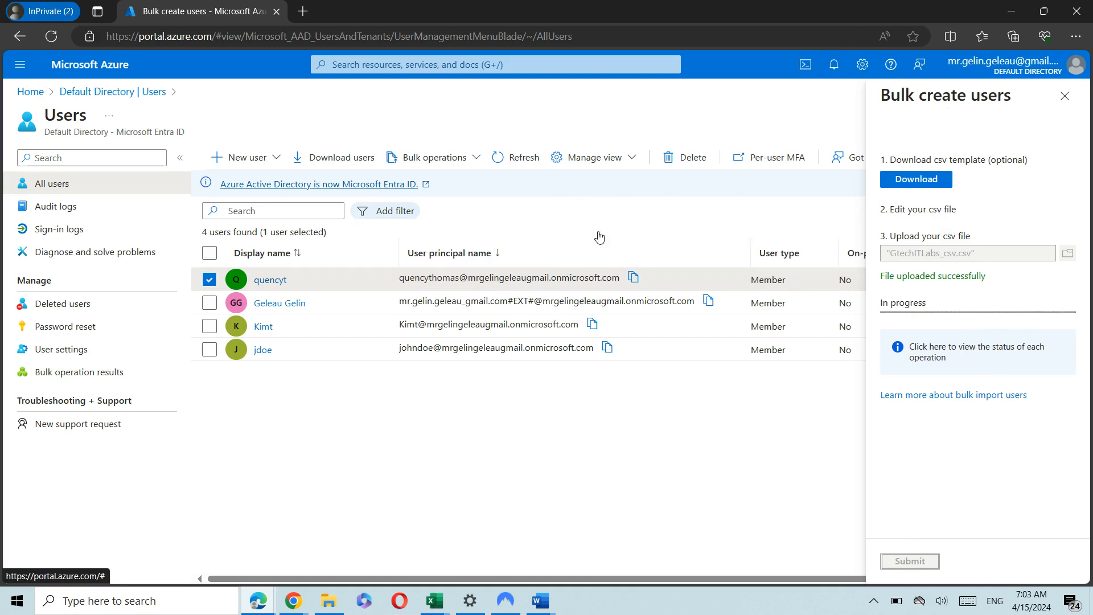
Open the finished bulk operation's results: four Success rows and three BadRequest rows.
{"action": "left_click", "coordinate": [210, 280]}
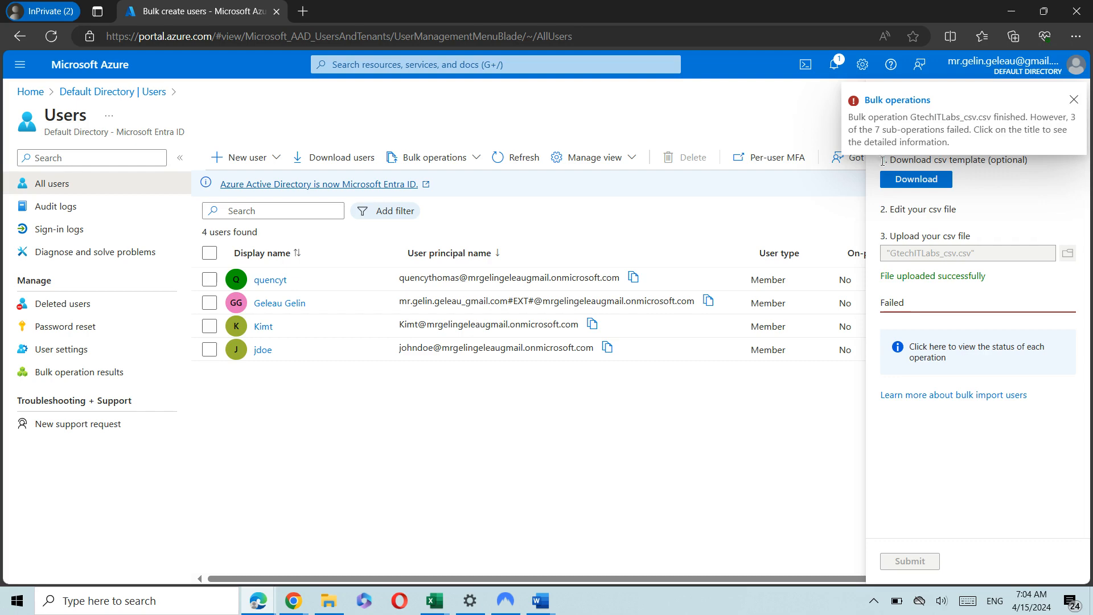
{"action": "left_click", "coordinate": [884, 100]}
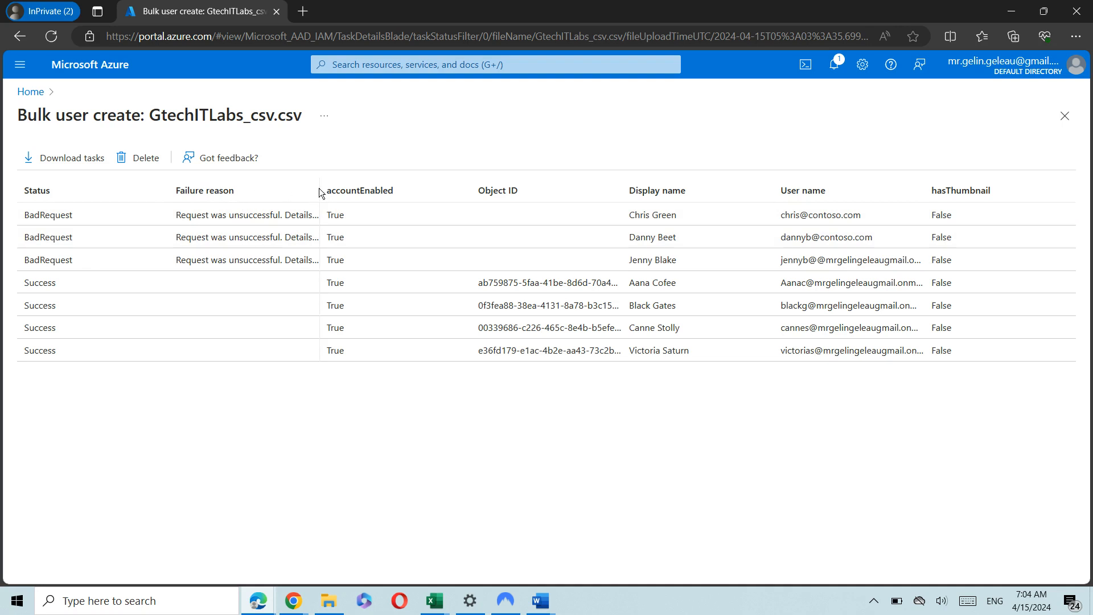
Widen the Failure reason column to read the unverified userPrincipalName domain errors.
{"action": "left_click_drag", "start_coordinate": [320, 193], "coordinate": [513, 199]}
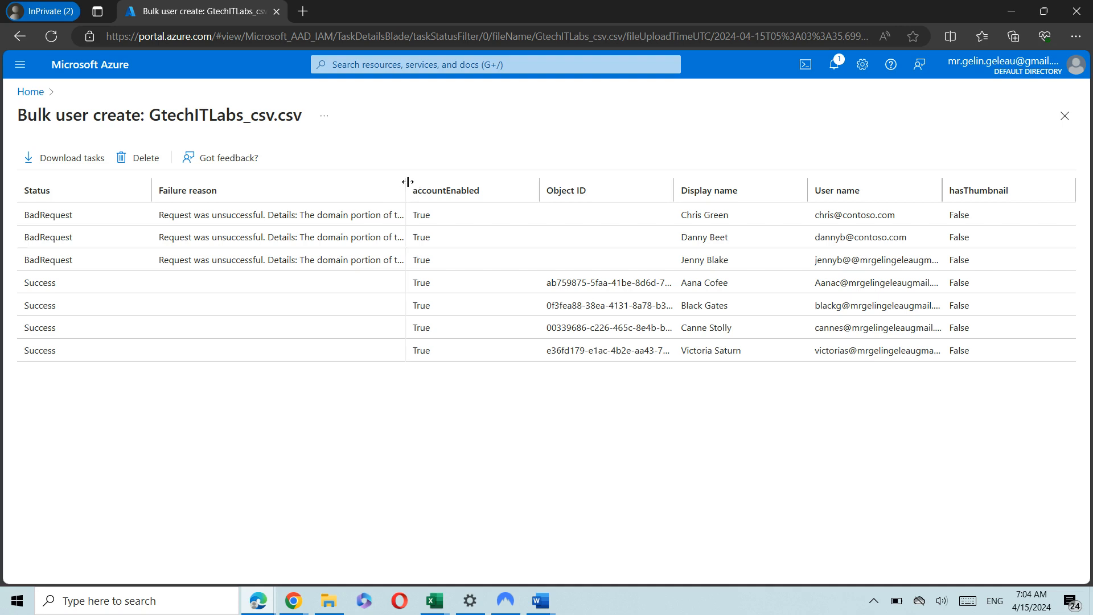
{"action": "left_click_drag", "start_coordinate": [408, 182], "coordinate": [644, 181]}
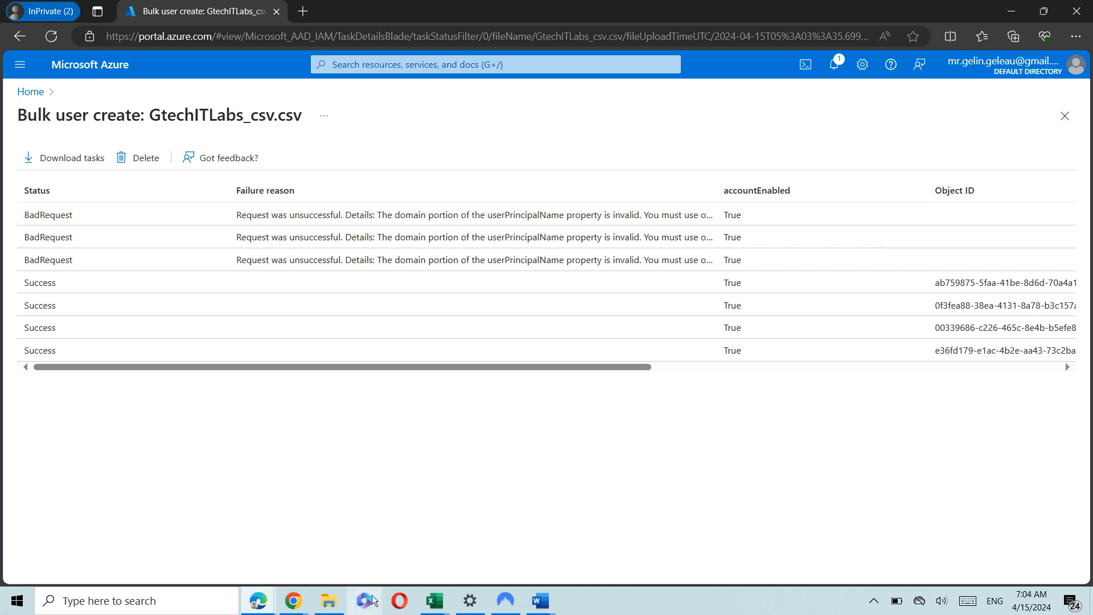
{"action": "mouse_move", "coordinate": [430, 610]}
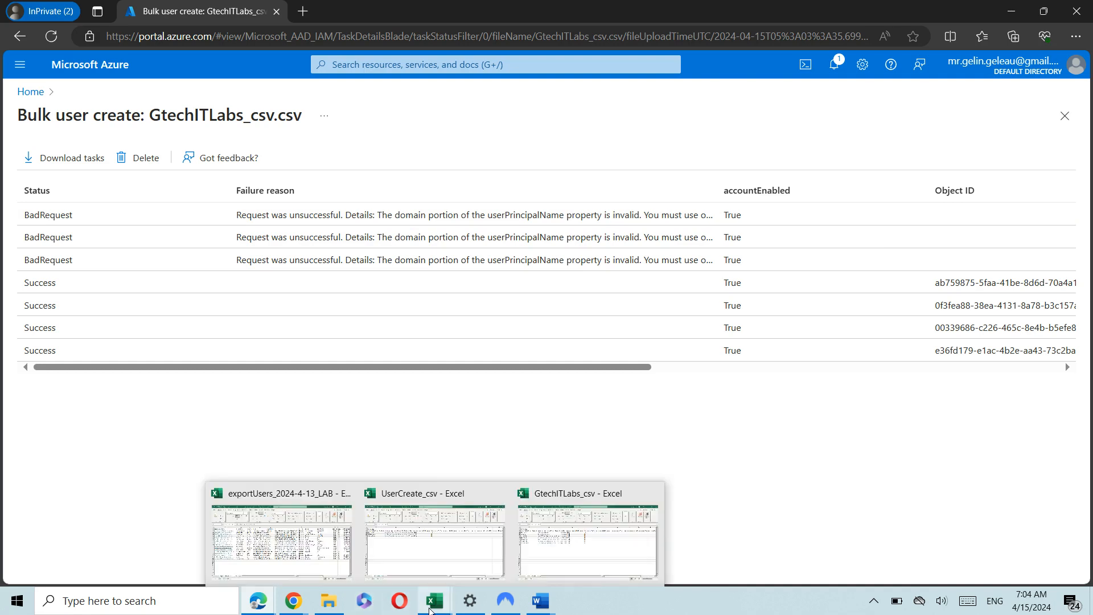
{"action": "left_click", "coordinate": [580, 564]}
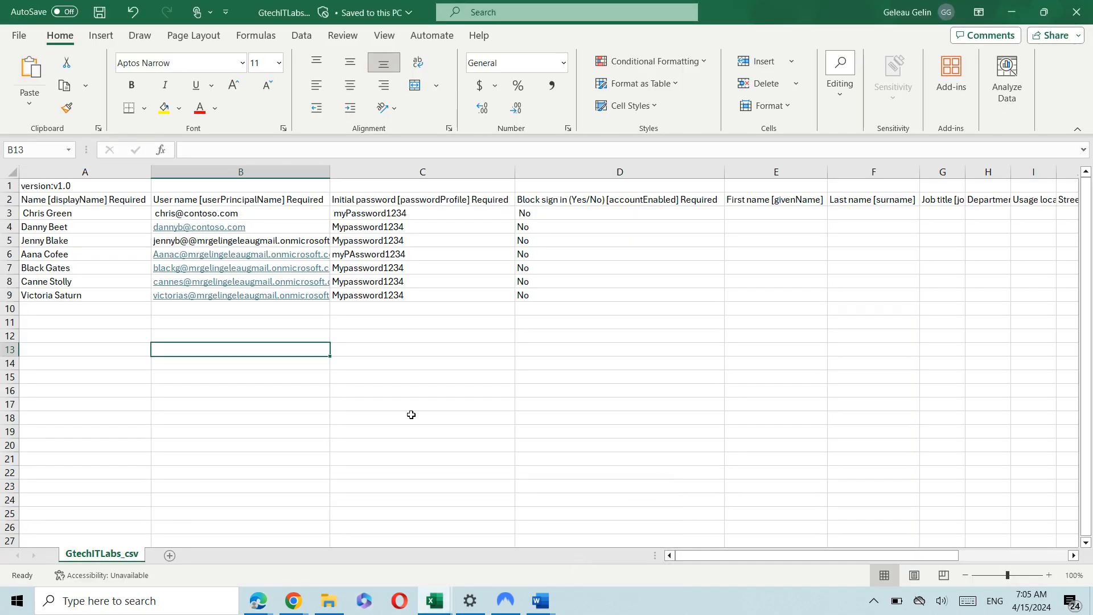
{"action": "left_click", "coordinate": [198, 201]}
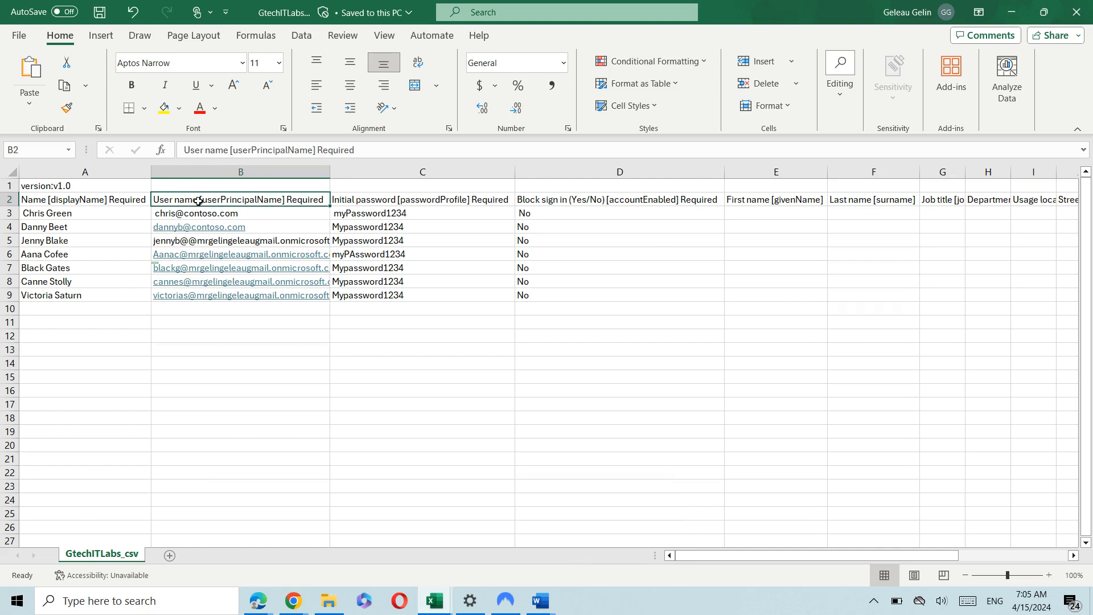
{"action": "left_click", "coordinate": [248, 212]}
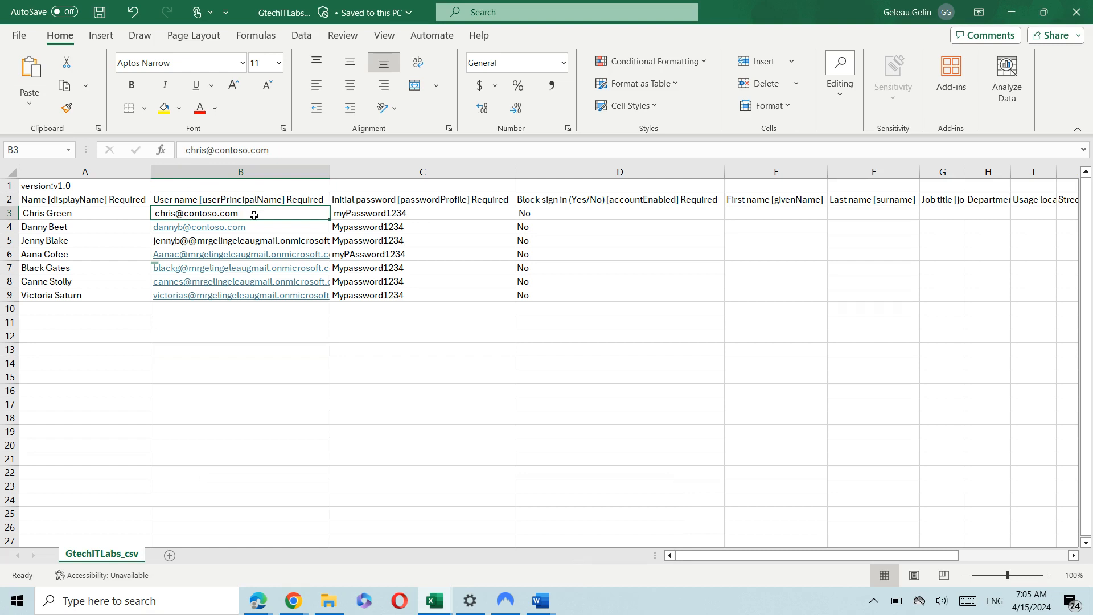
{"action": "double_click", "coordinate": [254, 214]}
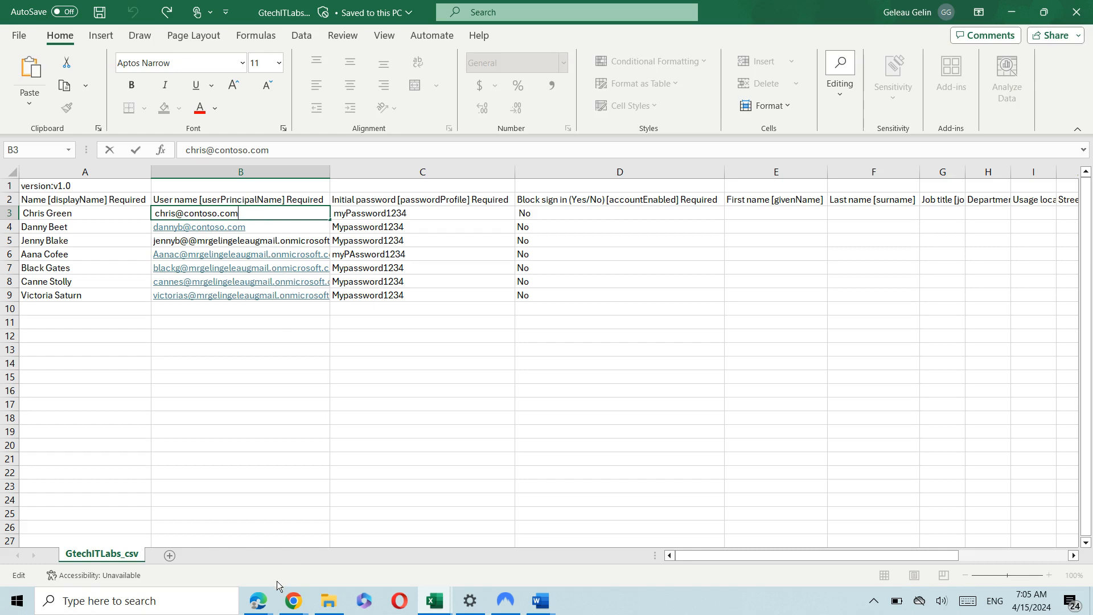
{"action": "mouse_move", "coordinate": [266, 594]}
{"action": "left_click", "coordinate": [397, 546]}
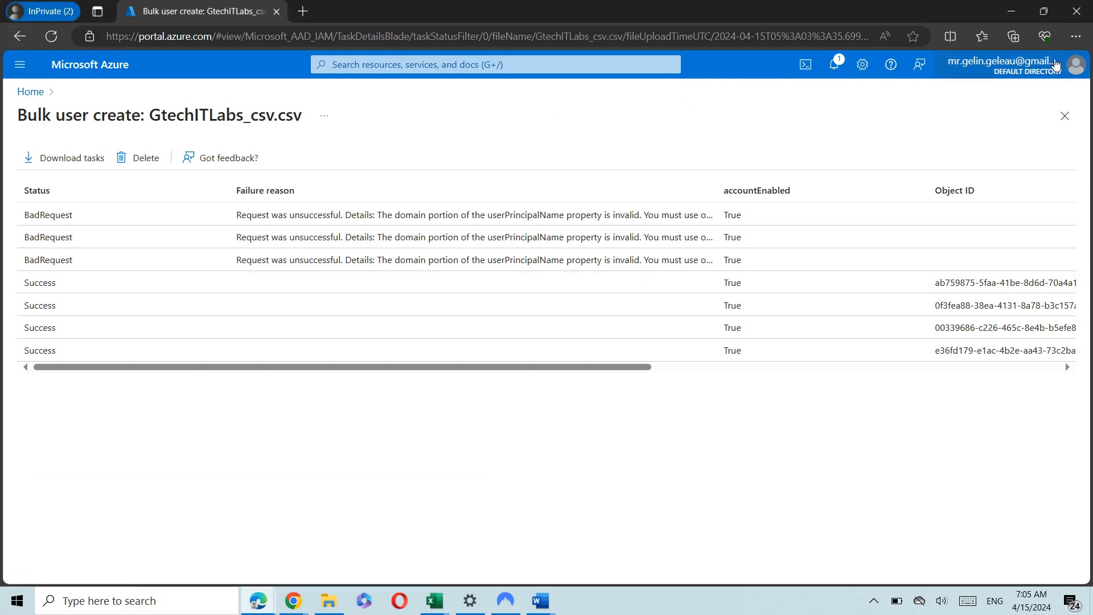
Check Entra ID's Users list with a wider User principal name column, then return to GtechITLabs_csv.
{"action": "left_click", "coordinate": [1065, 115]}
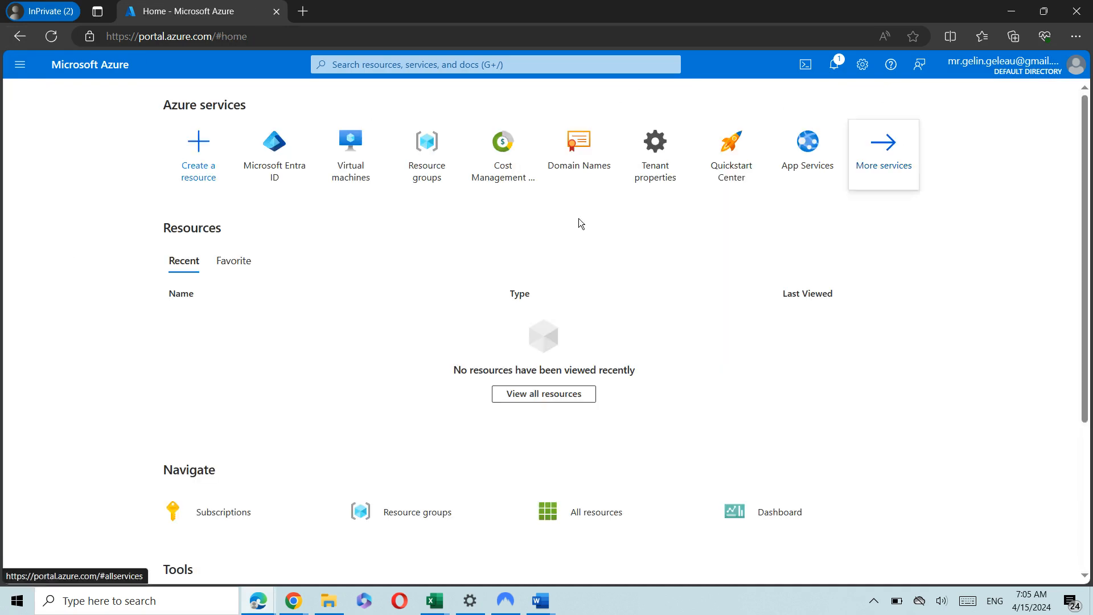
{"action": "left_click", "coordinate": [302, 139]}
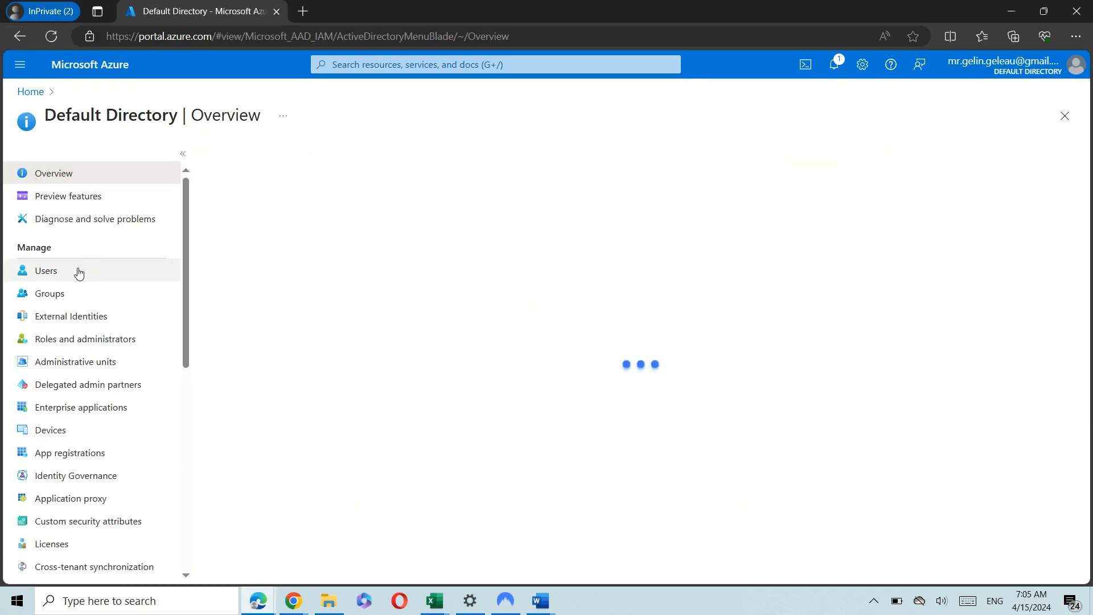
{"action": "left_click", "coordinate": [78, 273]}
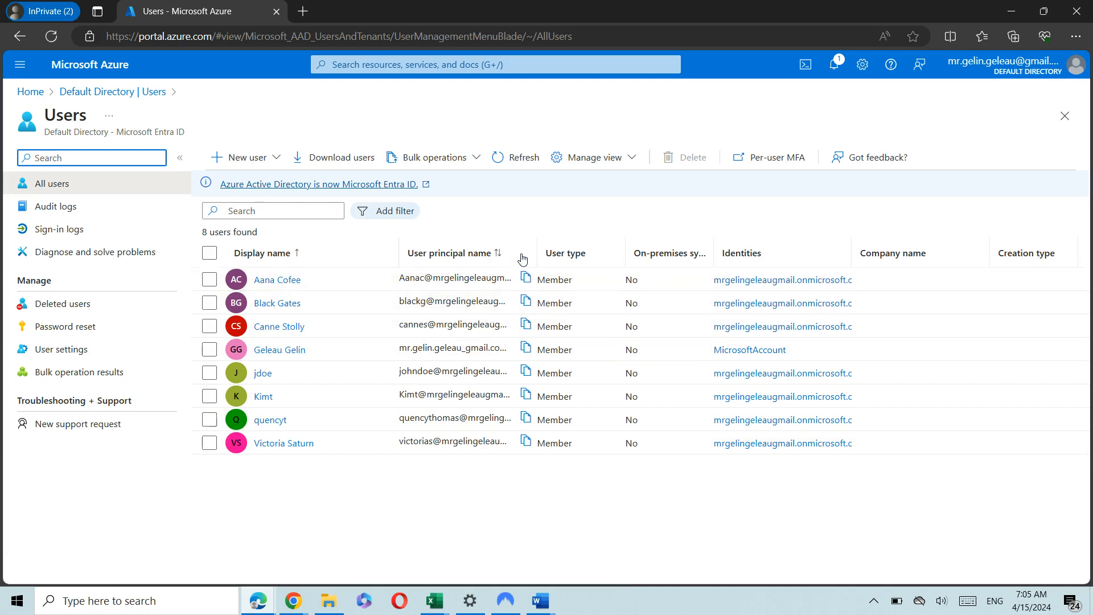
{"action": "left_click_drag", "start_coordinate": [540, 246], "coordinate": [775, 247]}
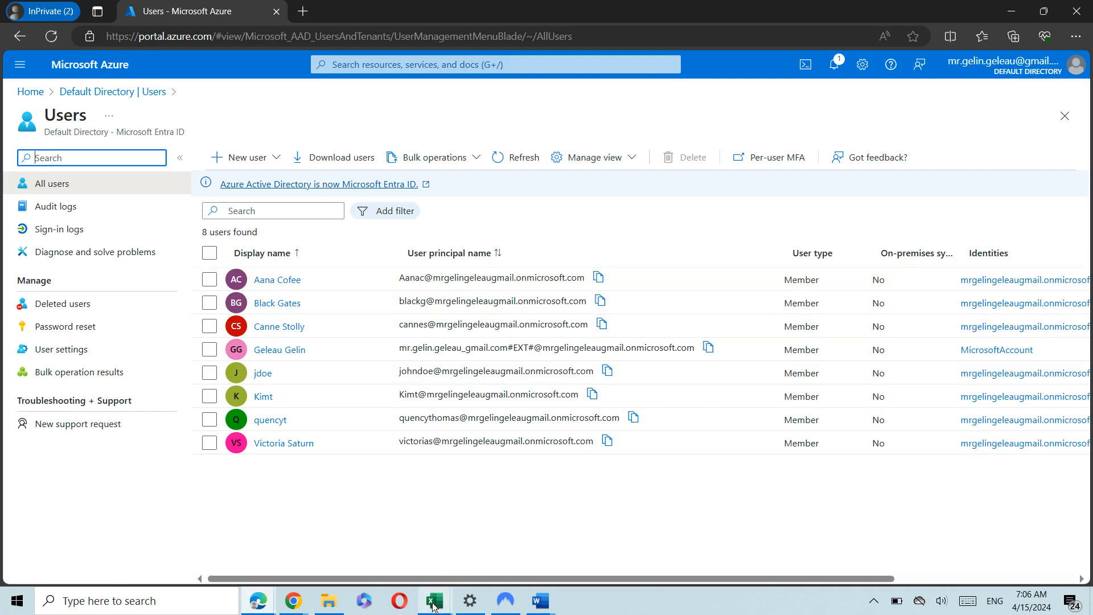
{"action": "mouse_move", "coordinate": [434, 600]}
{"action": "left_click", "coordinate": [561, 545]}
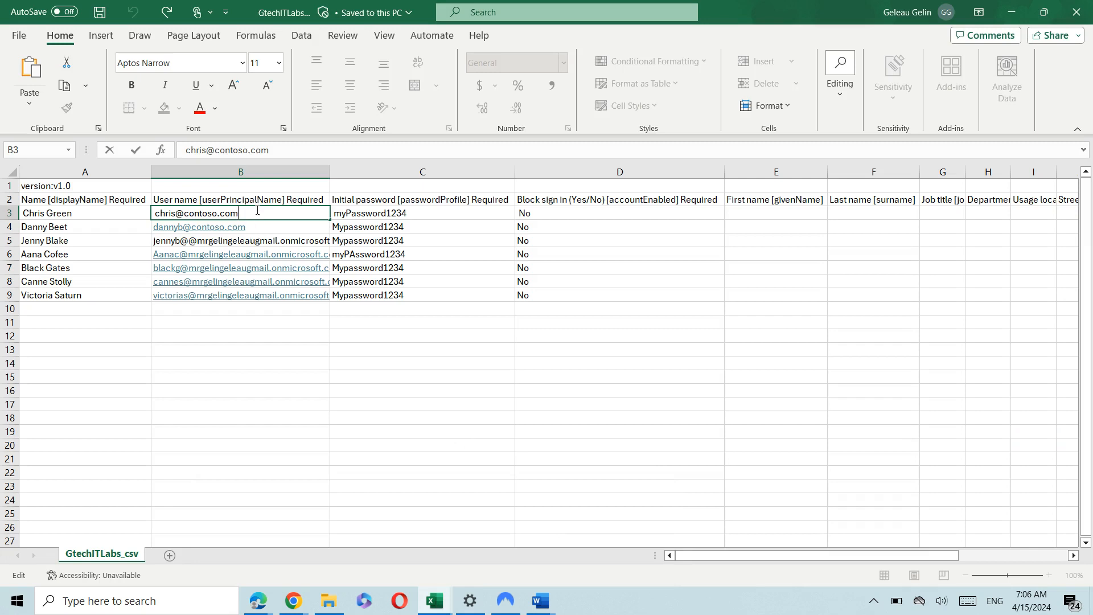
Replace the contoso.com domain with the tenant's onmicrosoft.com domain in user names B3 and B4.
{"action": "key", "text": "BackSpace"}
{"action": "key", "text": "BackSpace"}
{"action": "key", "text": "BackSpace"}
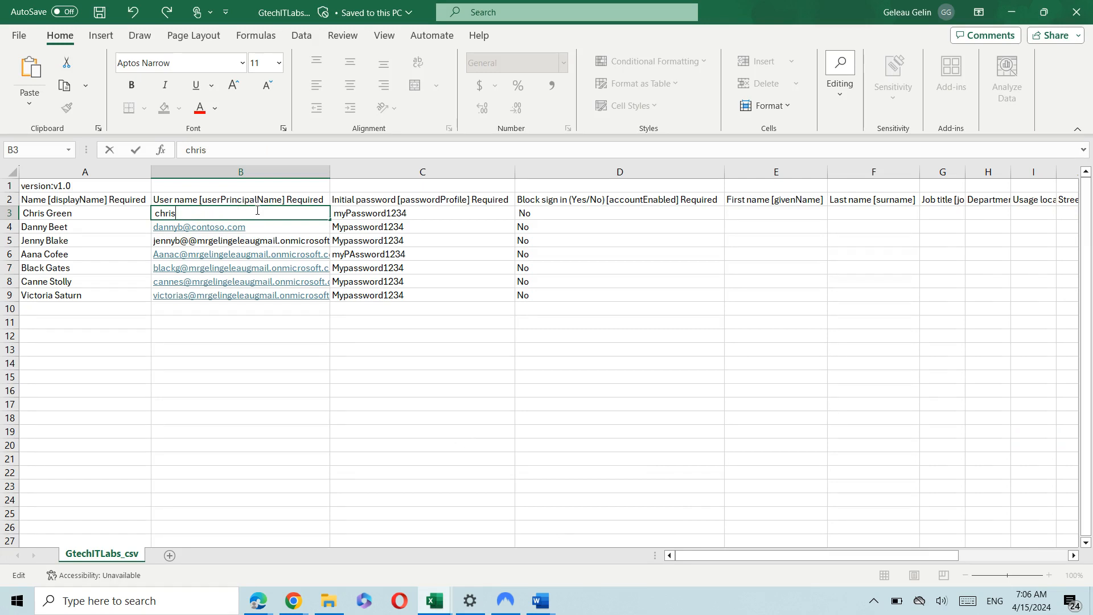
{"action": "type", "text": "@mrgelingeleaugmail.onmicrosoft.com"}
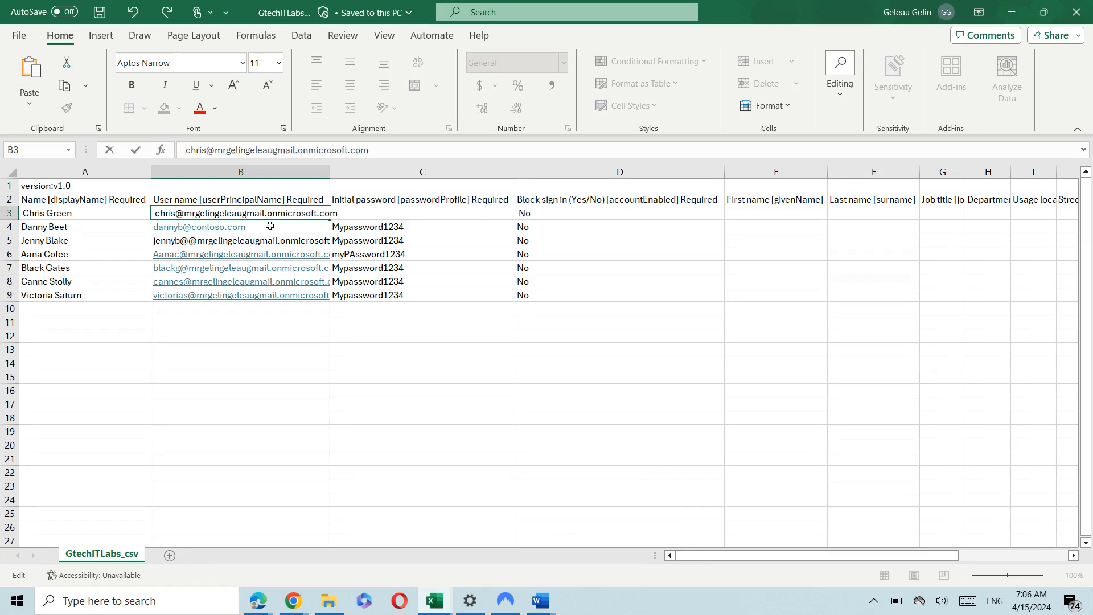
{"action": "left_click", "coordinate": [270, 226]}
{"action": "double_click", "coordinate": [271, 226]}
{"action": "key", "text": "BackSpace"}
{"action": "key", "text": "BackSpace"}
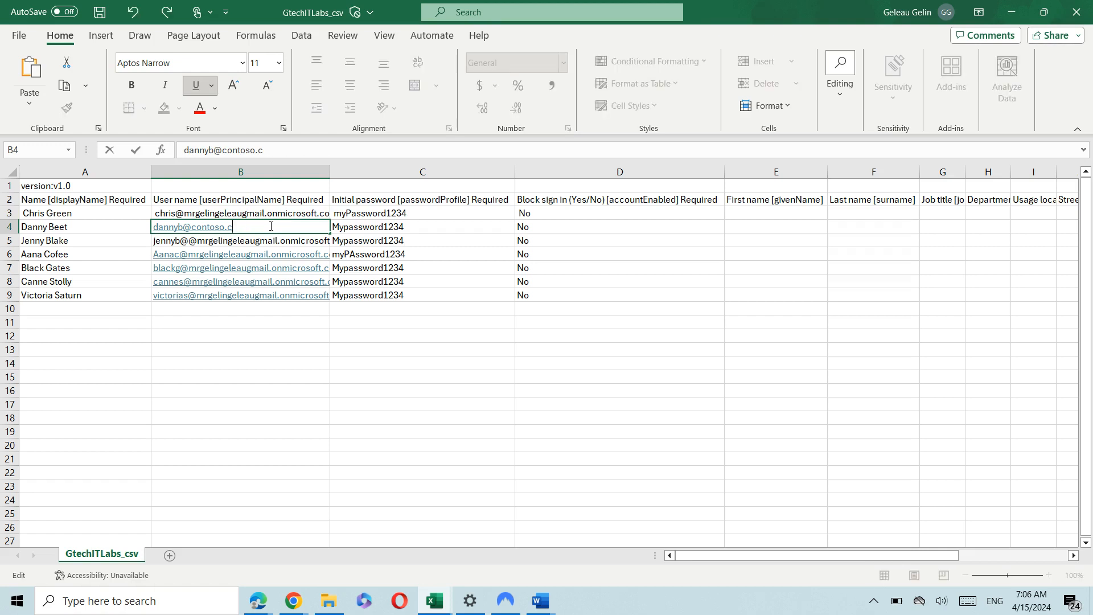
{"action": "key", "text": "BackSpace"}
{"action": "key", "text": "BackSpace"}
{"action": "key", "text": "BackSpace"}
{"action": "key", "text": "BackSpace"}
{"action": "key", "text": "BackSpace"}
{"action": "key", "text": "BackSpace"}
{"action": "key", "text": "BackSpace"}
{"action": "type", "text": "@mrgelingeleaugmail.onmicrosoft.com"}
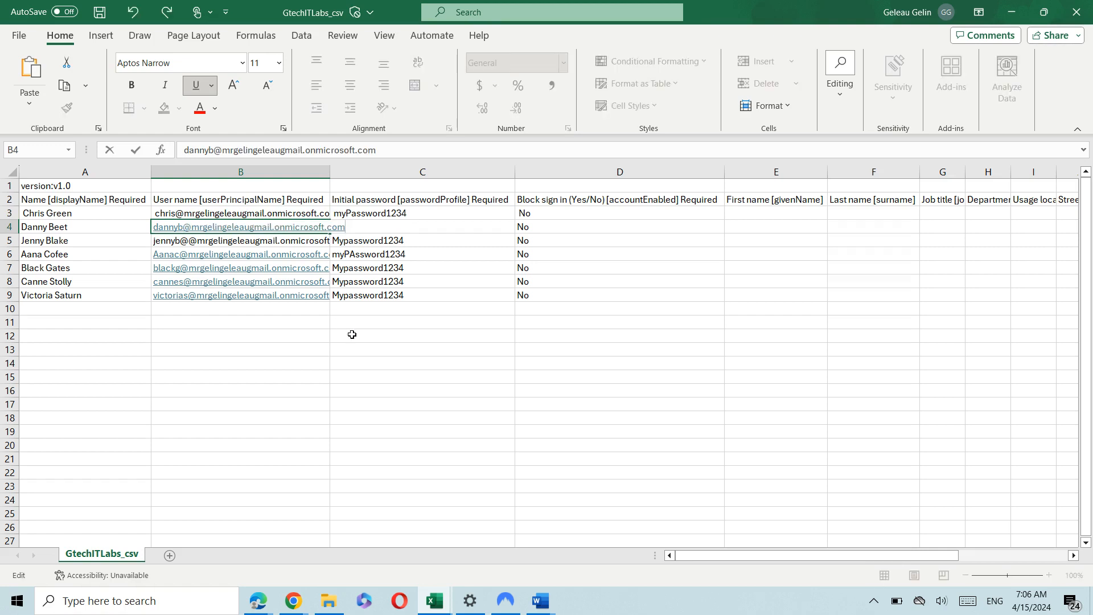
{"action": "key", "text": "Return"}
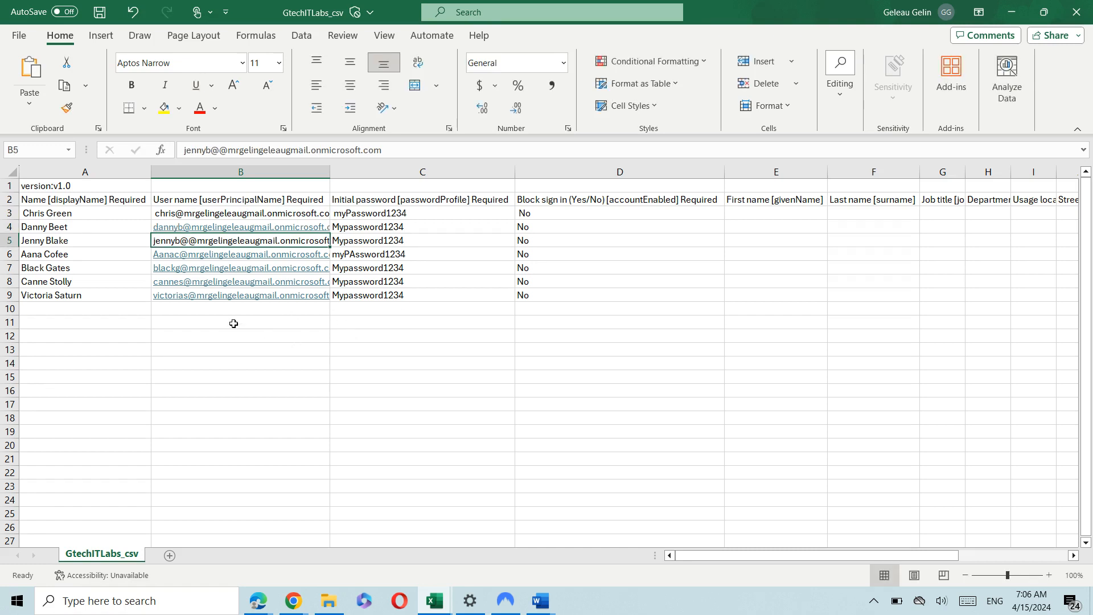
Re-save GtechITLabs_csv to Downloads, replacing the existing CSV file.
{"action": "left_click", "coordinate": [21, 36]}
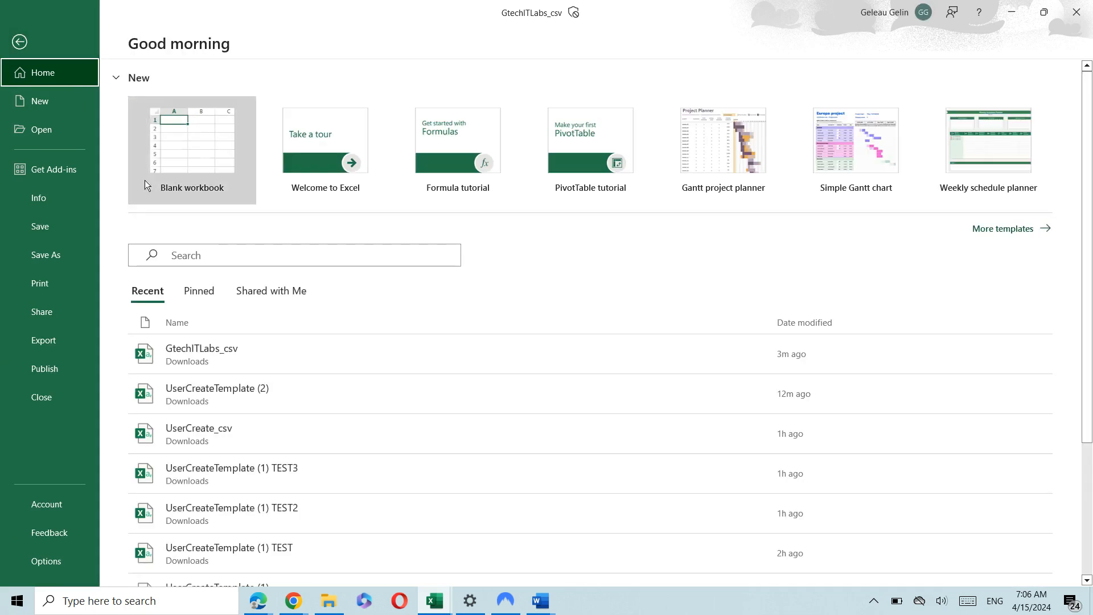
{"action": "left_click", "coordinate": [51, 245]}
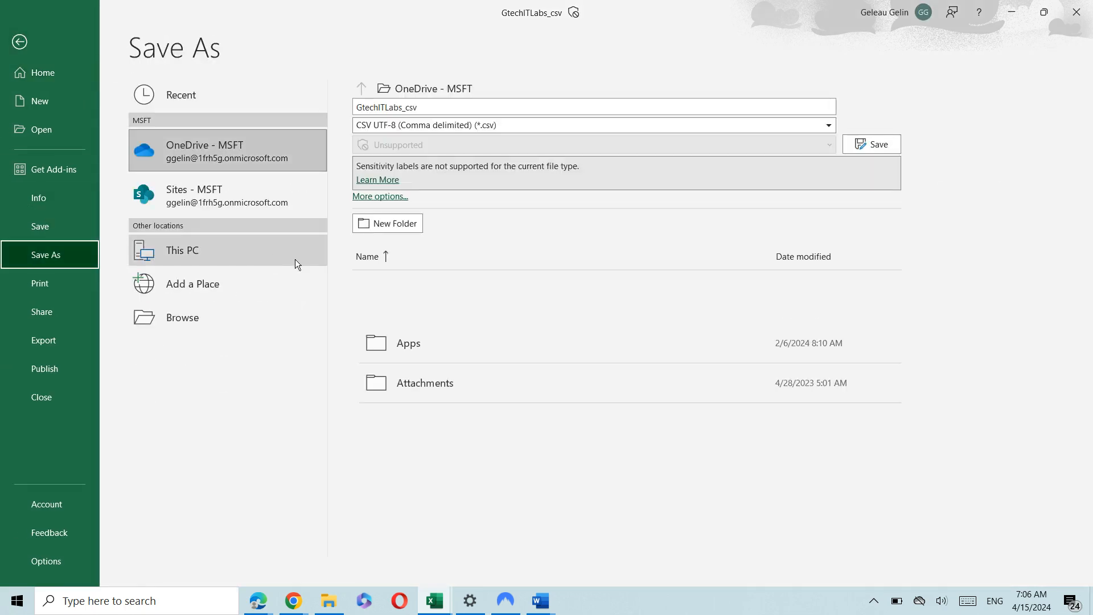
{"action": "left_click", "coordinate": [203, 326]}
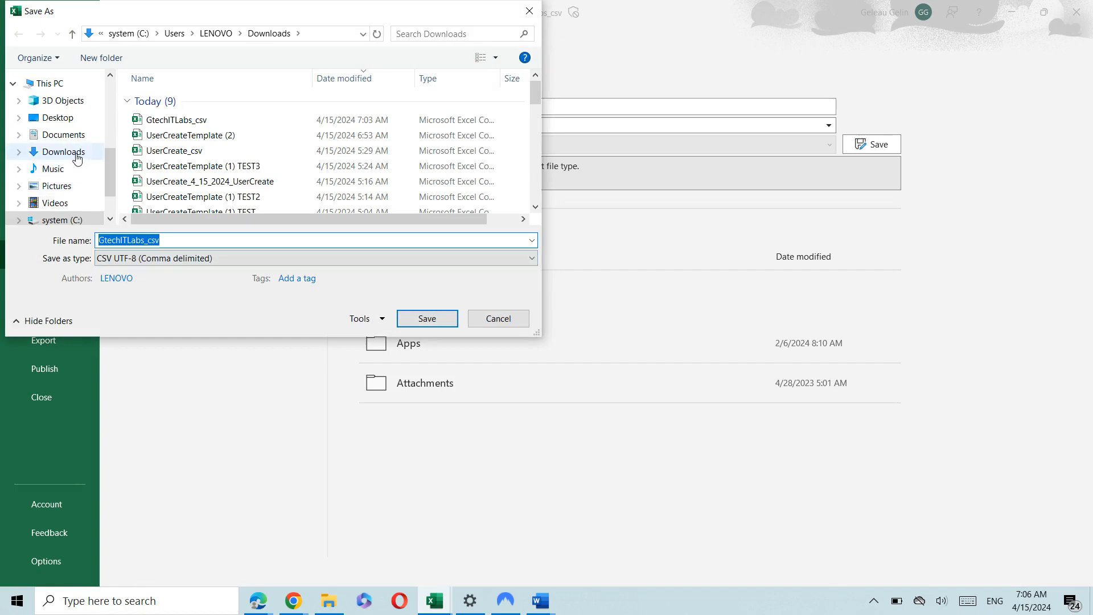
{"action": "left_click", "coordinate": [78, 158]}
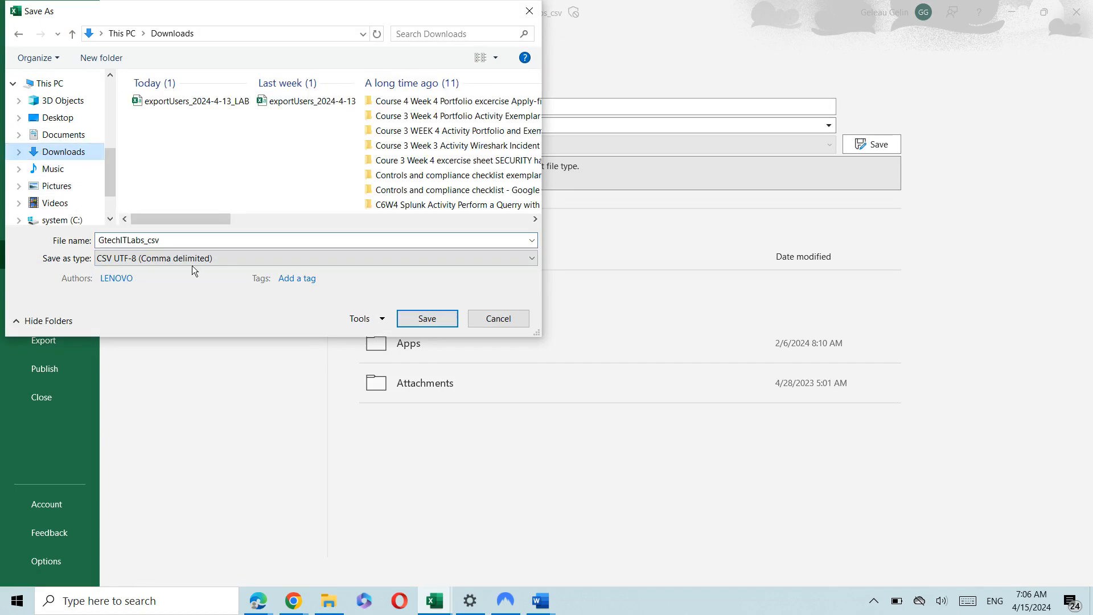
{"action": "left_click", "coordinate": [414, 322]}
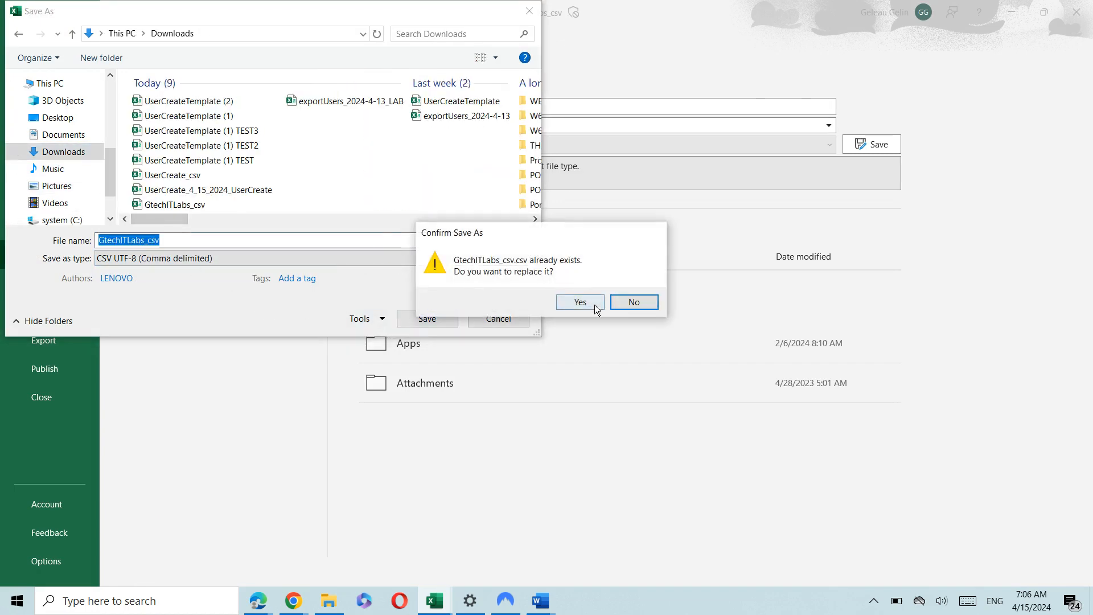
{"action": "left_click", "coordinate": [580, 302]}
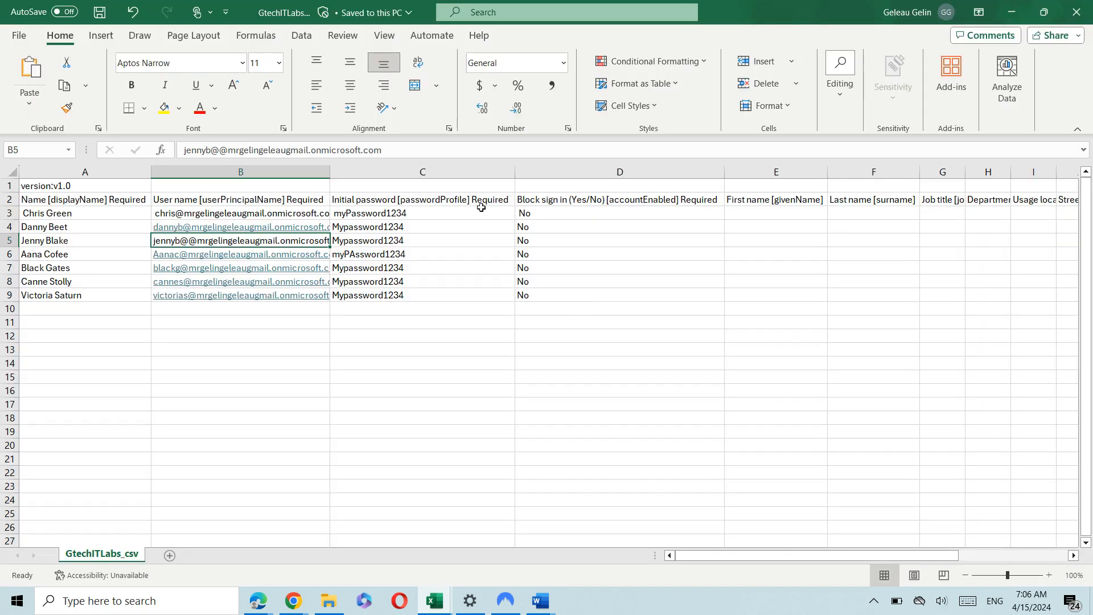
{"action": "key", "text": "alt+Tab"}
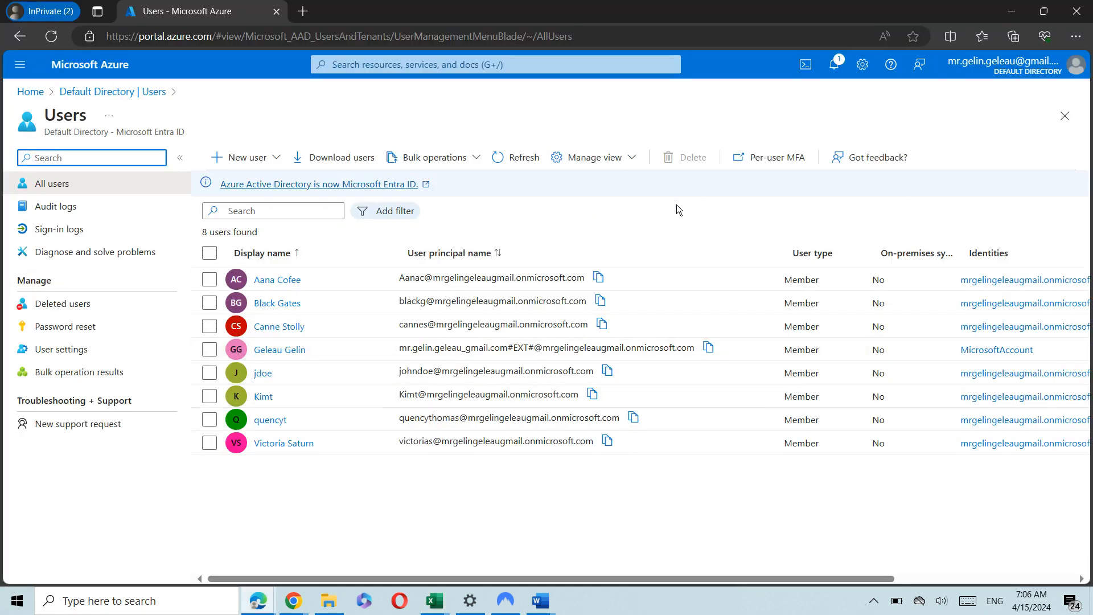
Bulk-create users again from GtechITLabs_csv.csv and open the results: one success, six BadRequest.
{"action": "left_click", "coordinate": [403, 162]}
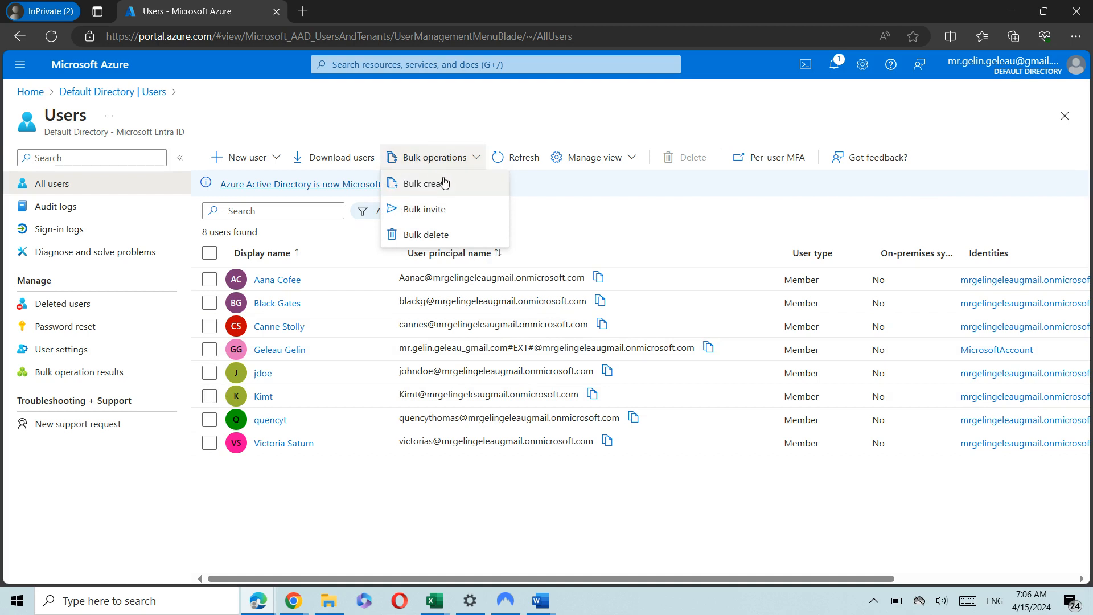
{"action": "left_click", "coordinate": [462, 184]}
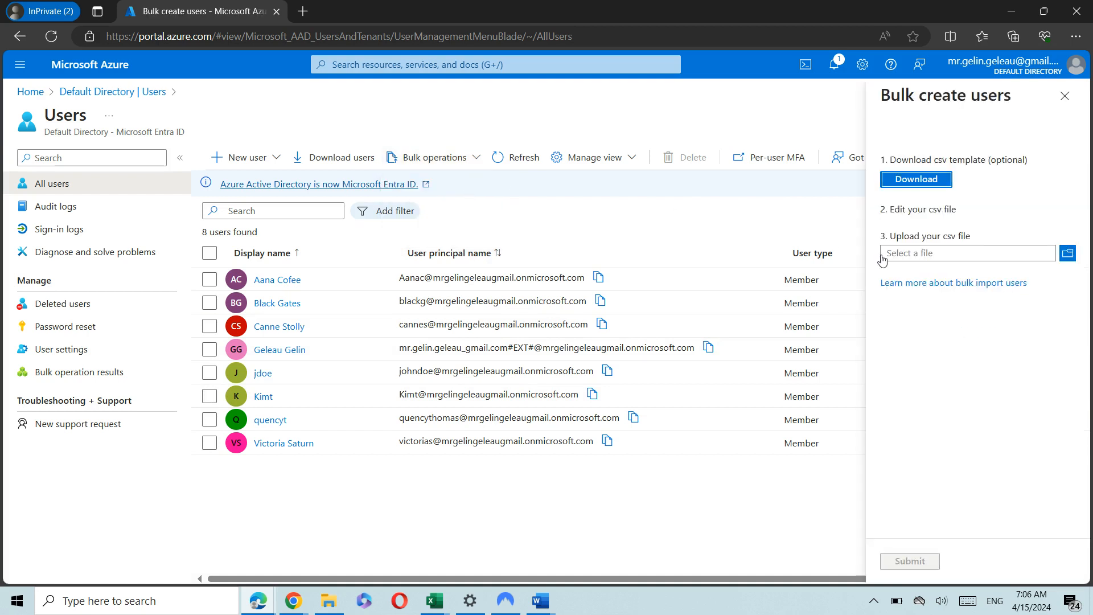
{"action": "left_click", "coordinate": [1068, 253]}
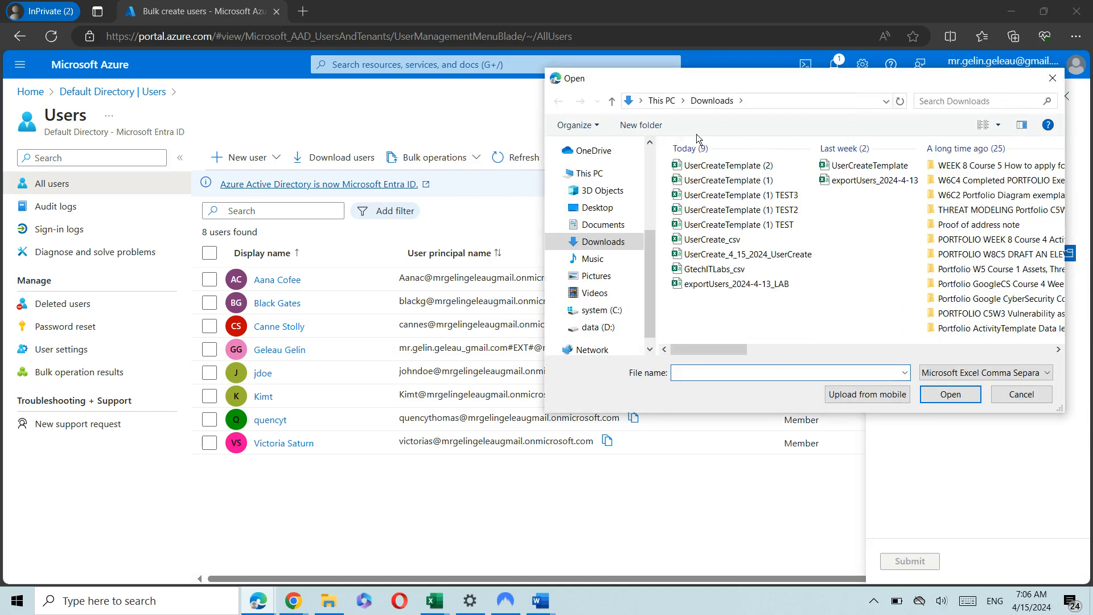
{"action": "double_click", "coordinate": [734, 271]}
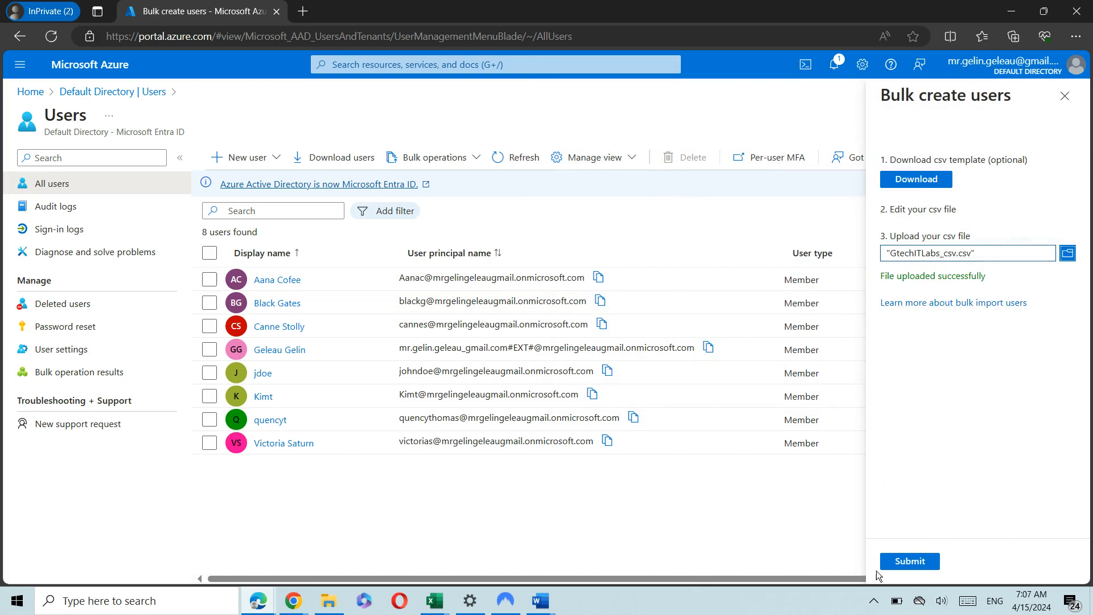
{"action": "left_click", "coordinate": [894, 562]}
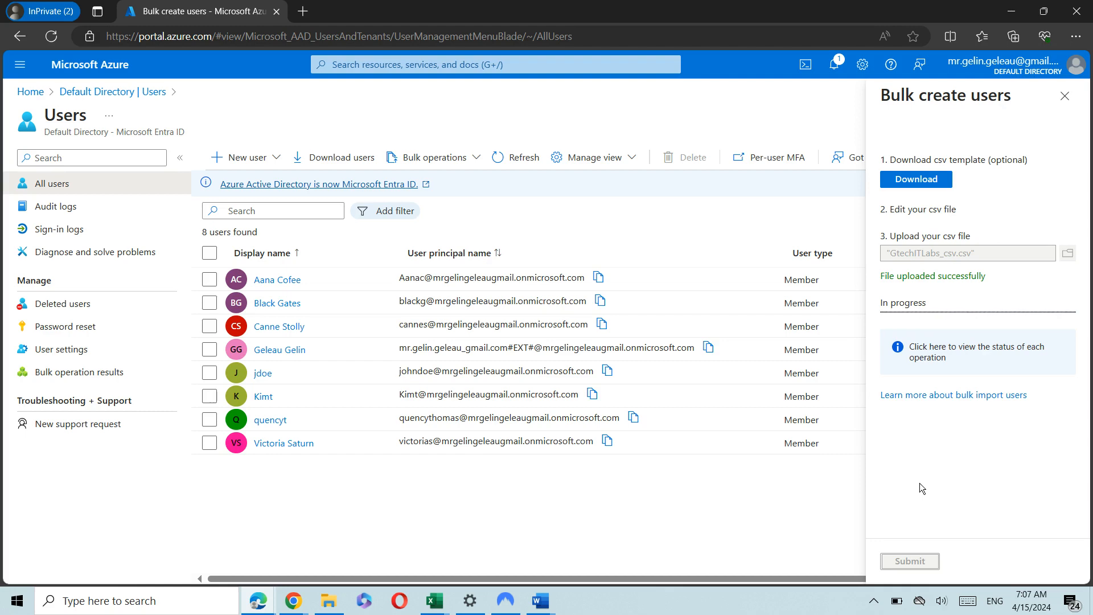
{"action": "mouse_move", "coordinate": [435, 600]}
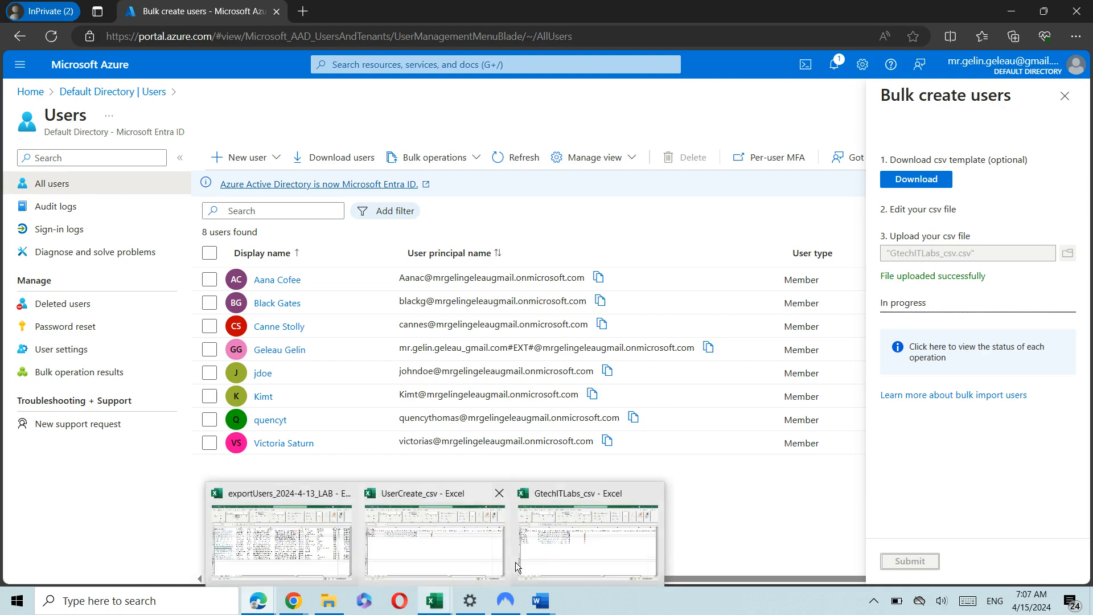
{"action": "mouse_move", "coordinate": [538, 554]}
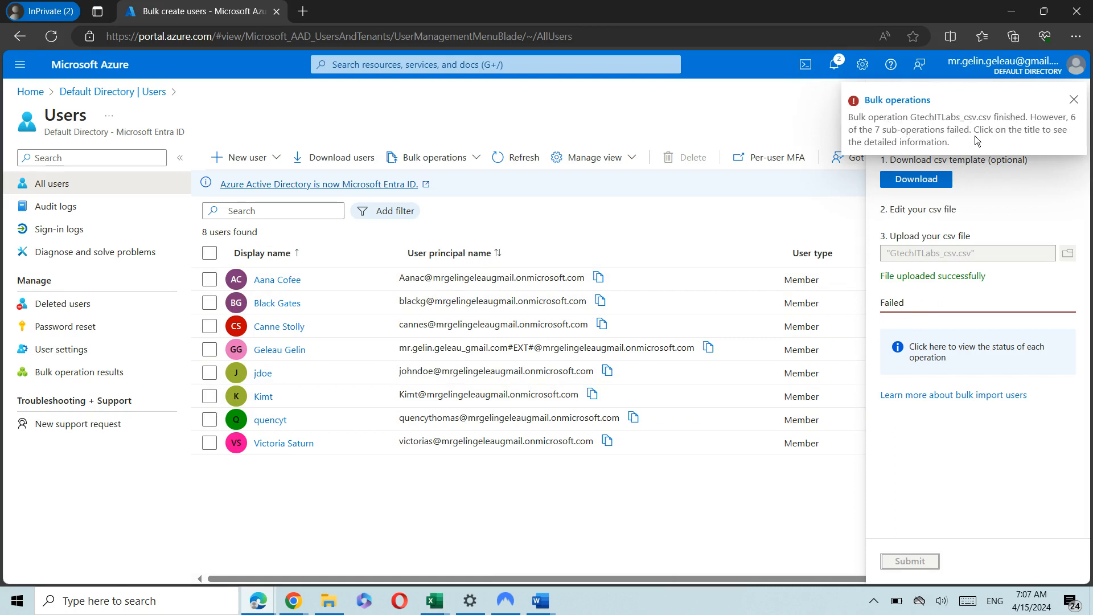
{"action": "left_click", "coordinate": [885, 100]}
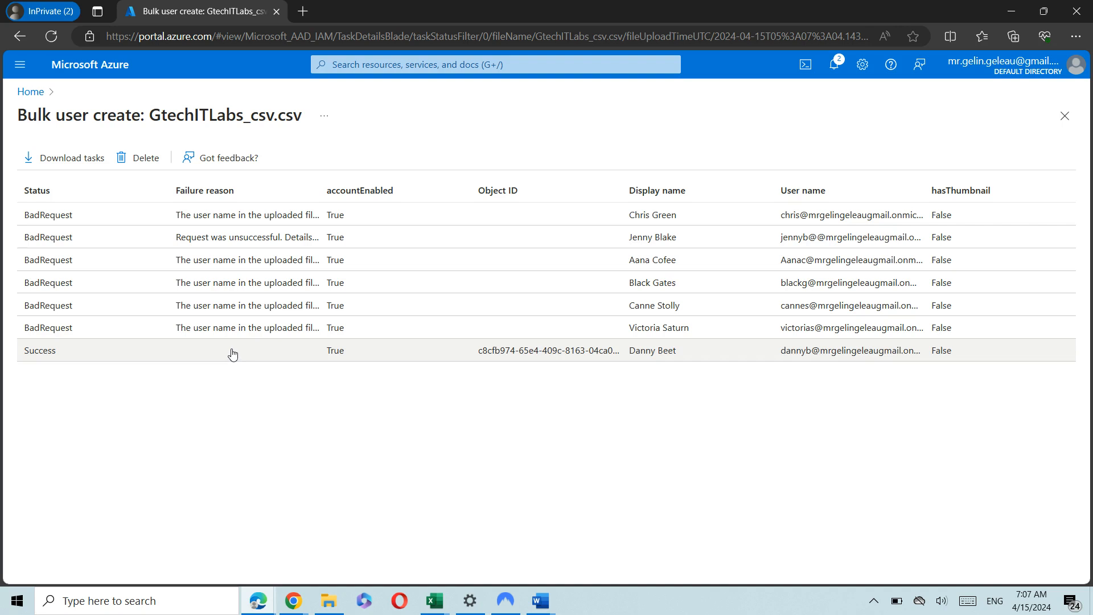
Open the successfully created user's profile and glance back at the GtechITLabs_csv spreadsheet.
{"action": "left_click", "coordinate": [279, 350]}
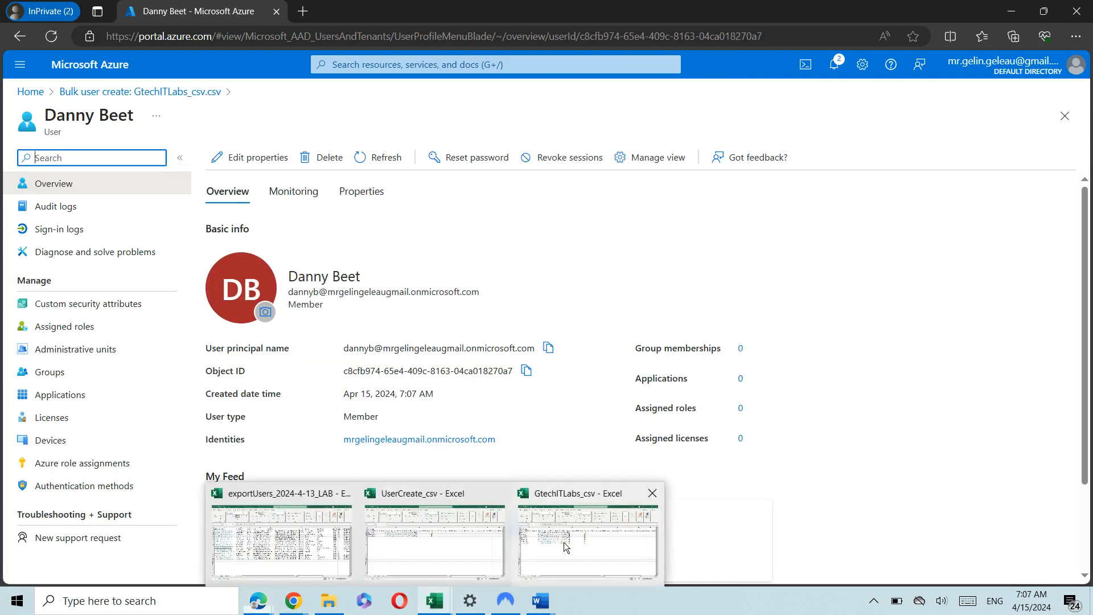
{"action": "left_click", "coordinate": [565, 548]}
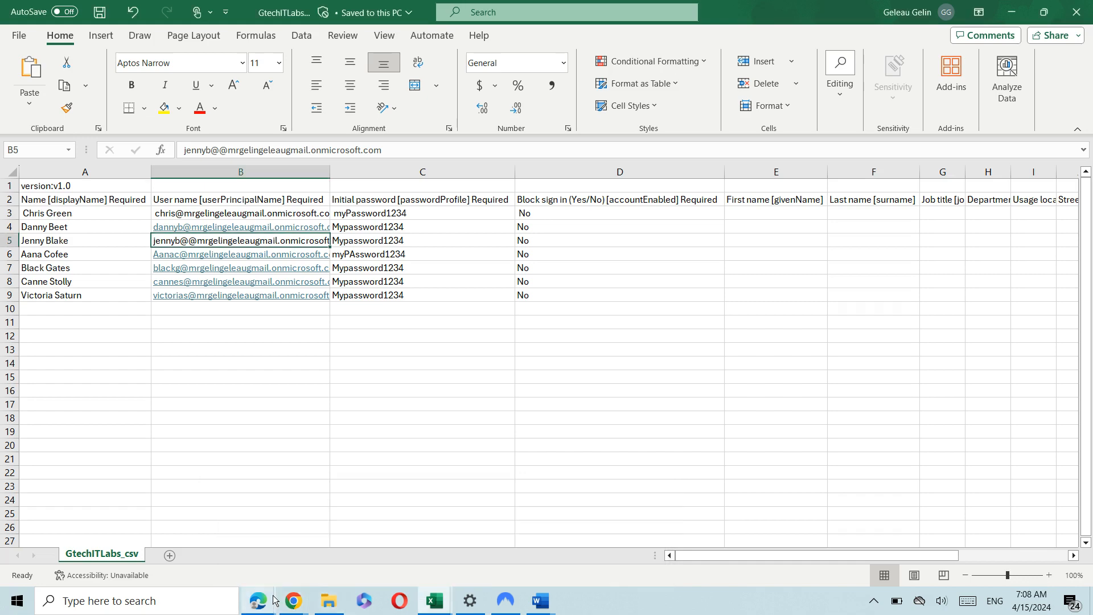
{"action": "mouse_move", "coordinate": [272, 602]}
{"action": "left_click", "coordinate": [373, 562]}
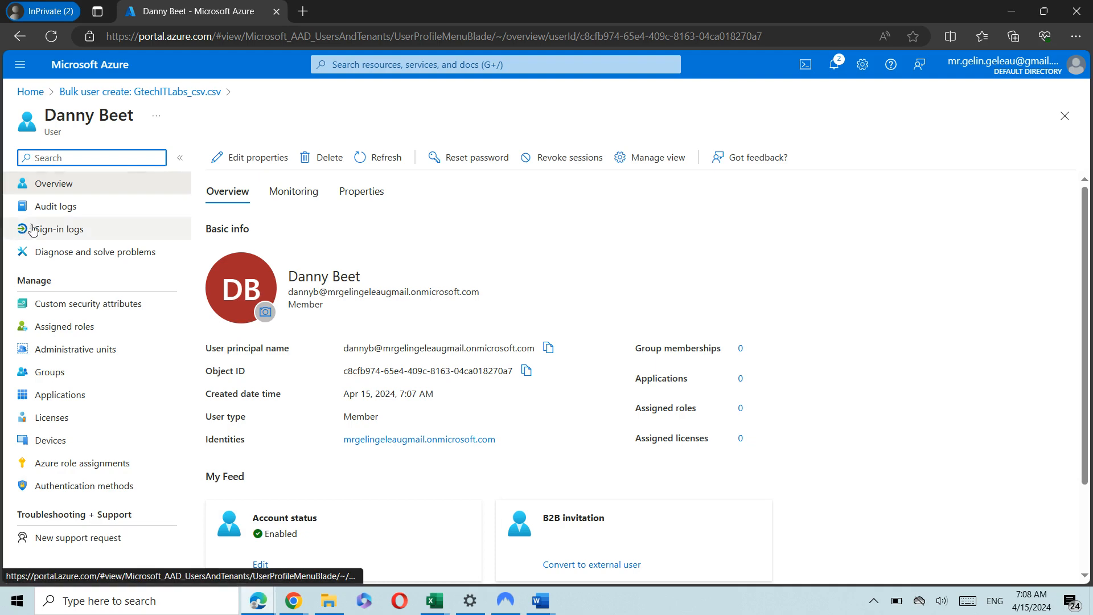
Return through the breadcrumbs to Default Directory and show its Users list.
{"action": "left_click", "coordinate": [138, 92]}
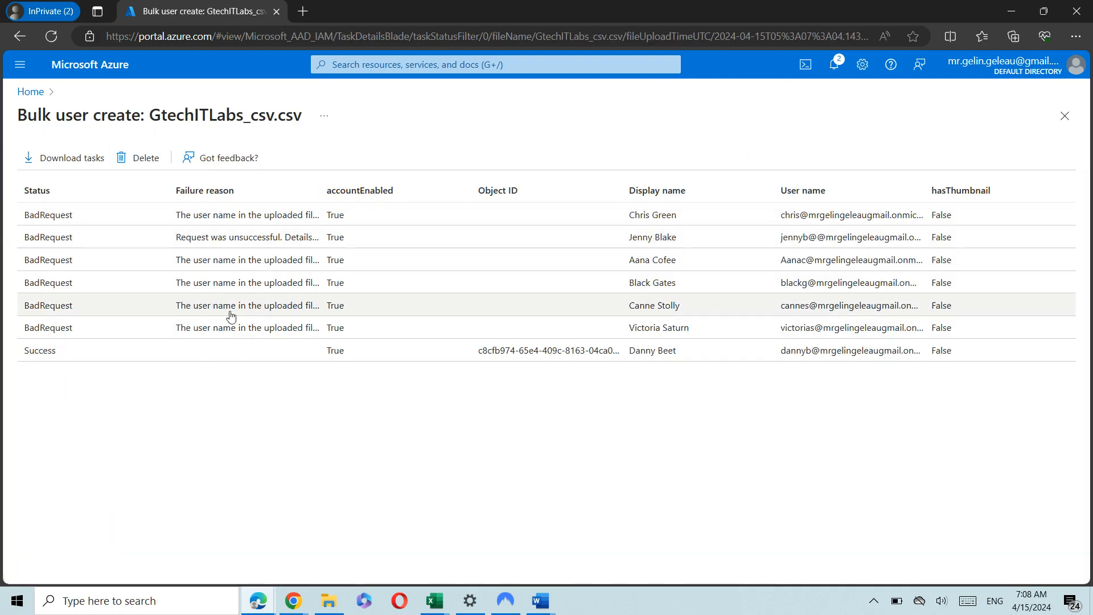
{"action": "left_click", "coordinate": [31, 92]}
{"action": "left_click", "coordinate": [86, 272]}
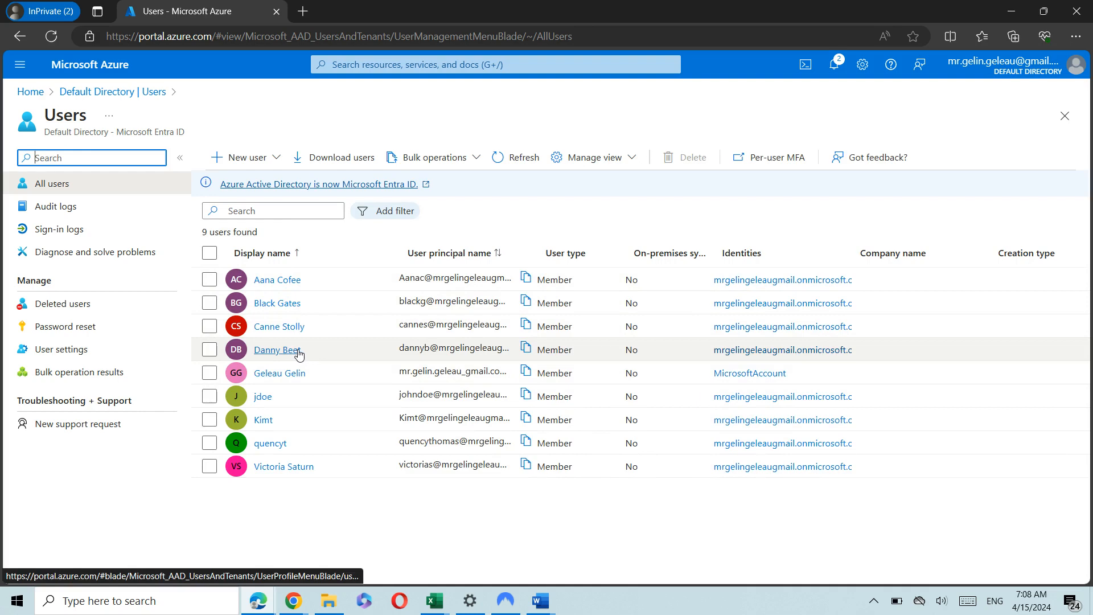
In the GtechITLabs_csv workbook, inspect the display names in cells A3 to A5.
{"action": "left_click", "coordinate": [435, 601]}
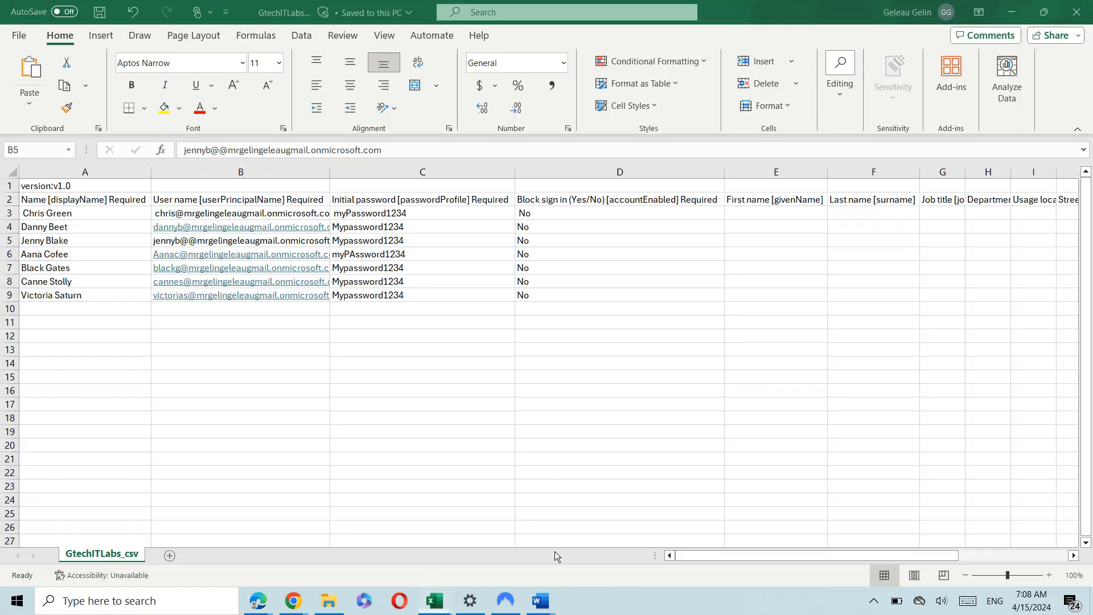
{"action": "double_click", "coordinate": [104, 229]}
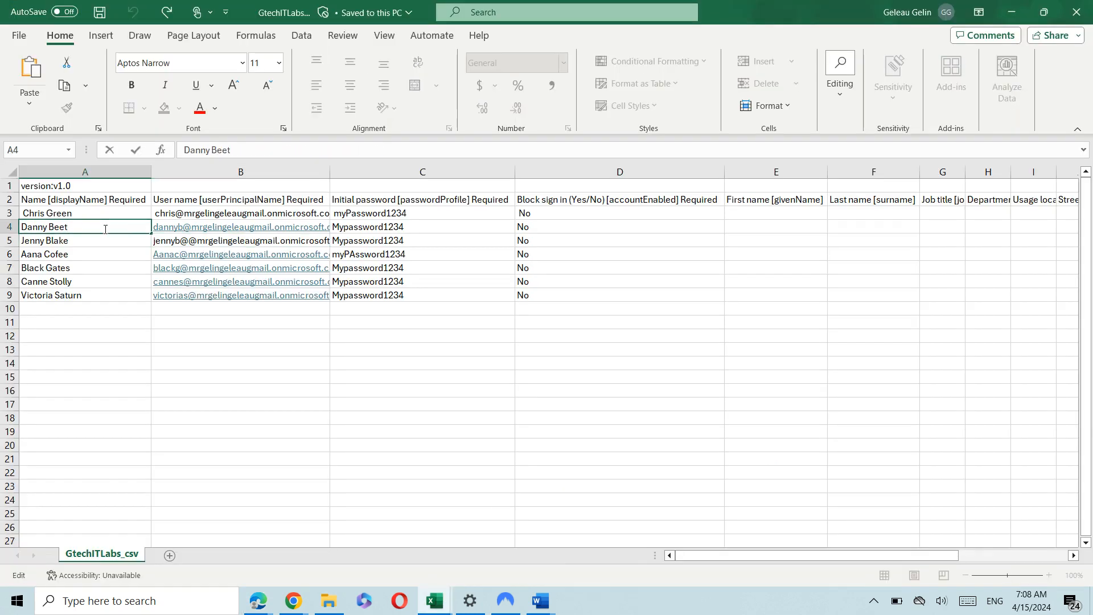
{"action": "left_click", "coordinate": [83, 211]}
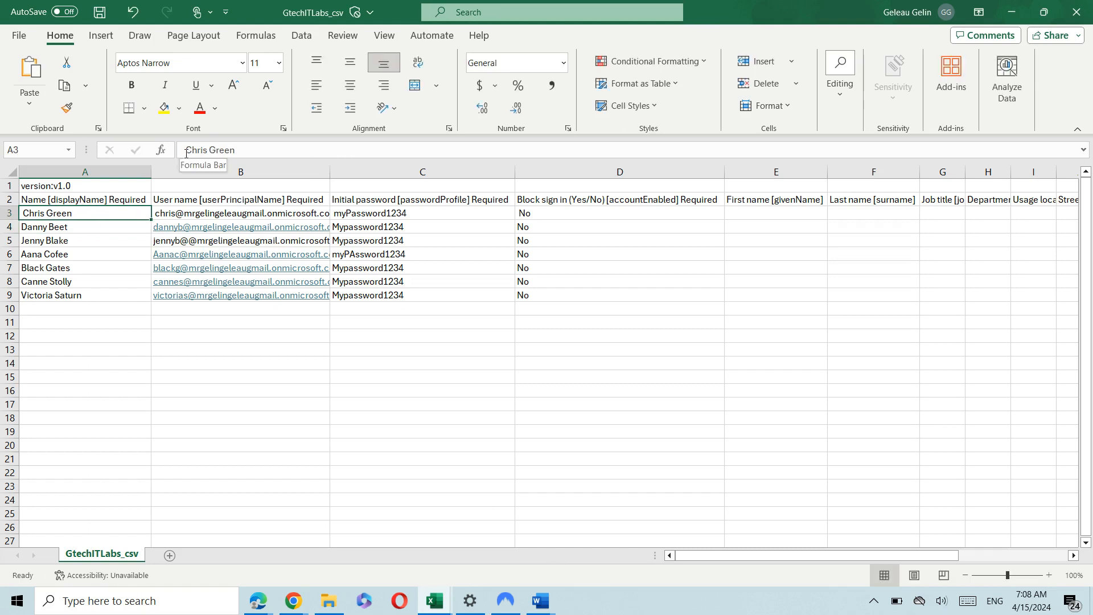
{"action": "left_click", "coordinate": [83, 224]}
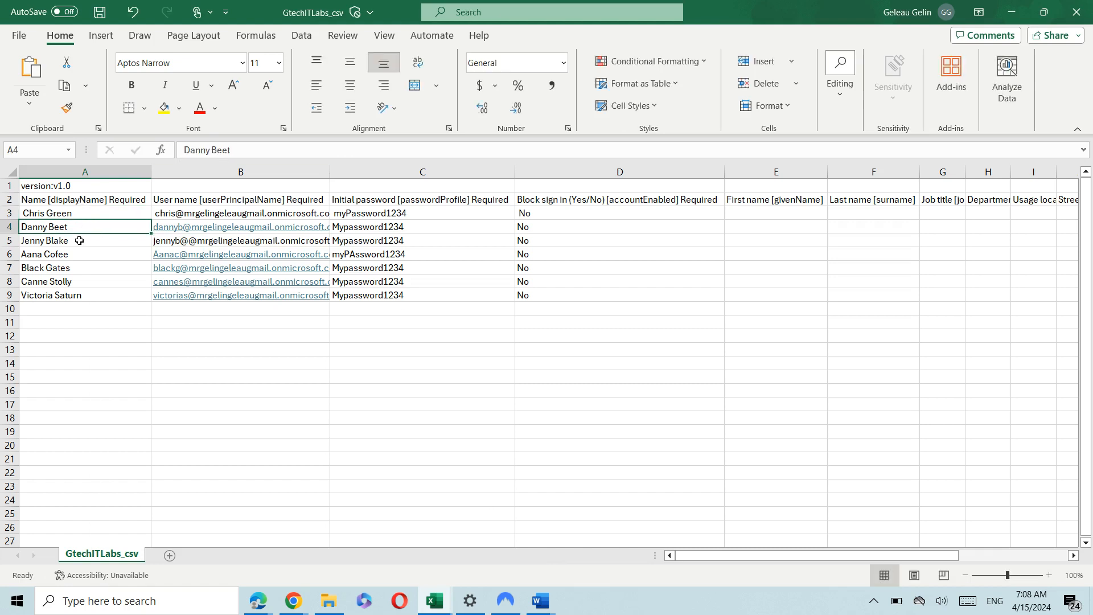
{"action": "left_click", "coordinate": [84, 240]}
{"action": "left_click", "coordinate": [76, 214]}
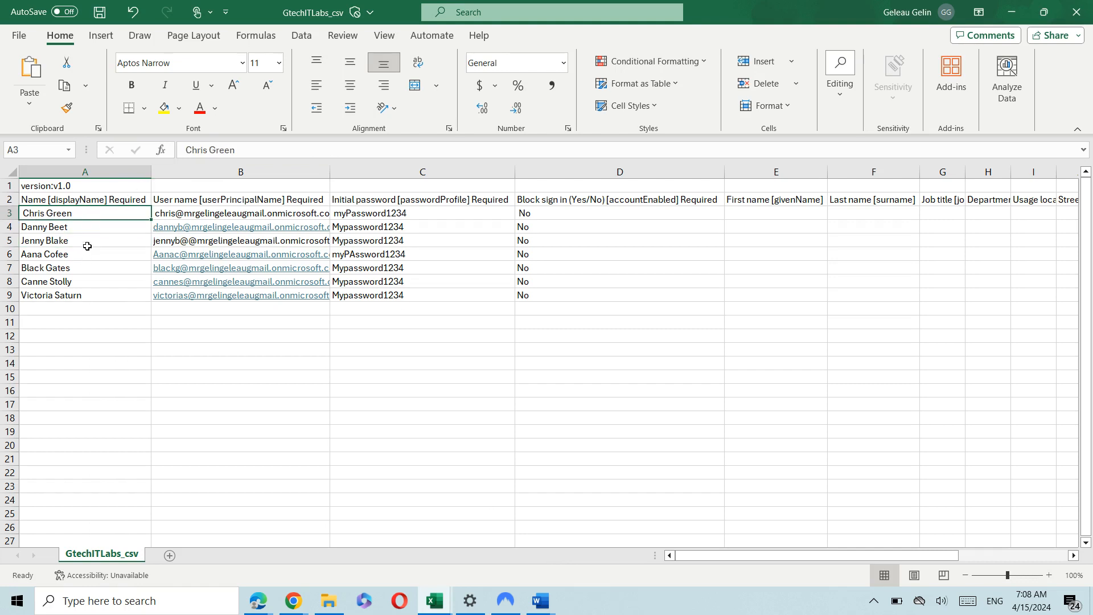
{"action": "double_click", "coordinate": [97, 227]}
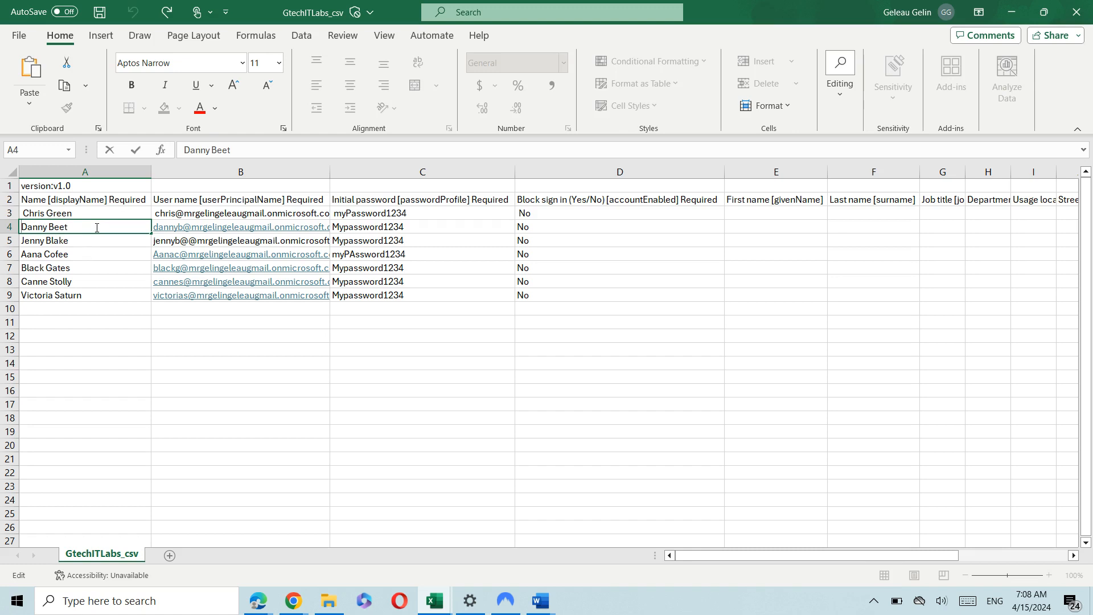
{"action": "key", "text": "Home"}
{"action": "key", "text": "BackSpace"}
{"action": "left_click", "coordinate": [37, 211]}
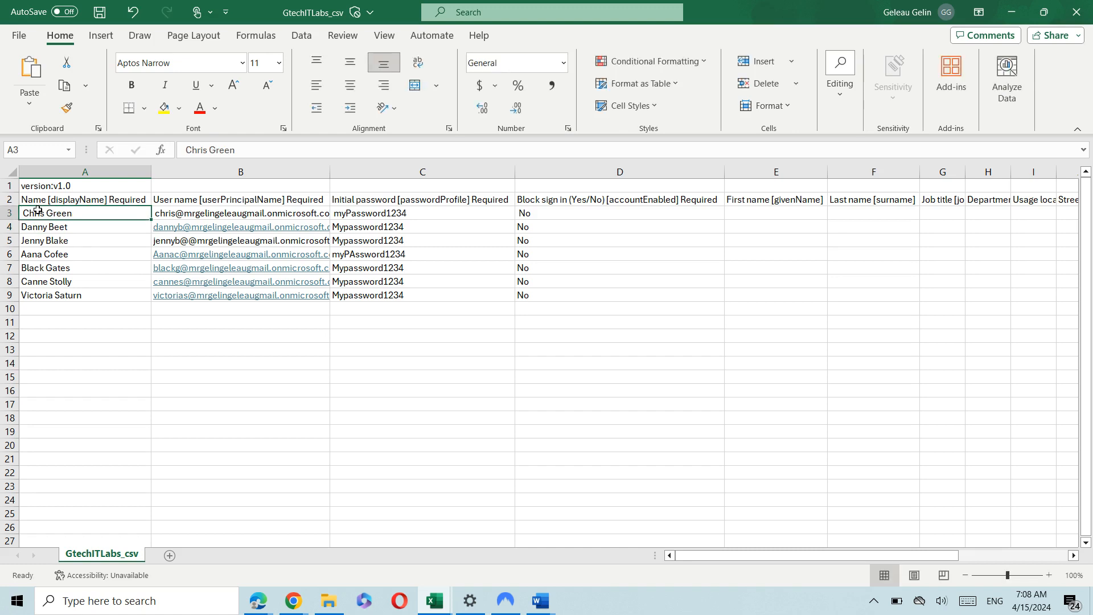
Delete the leading spaces in A3 and B3, then undo B3's automatic hyperlink.
{"action": "double_click", "coordinate": [38, 211]}
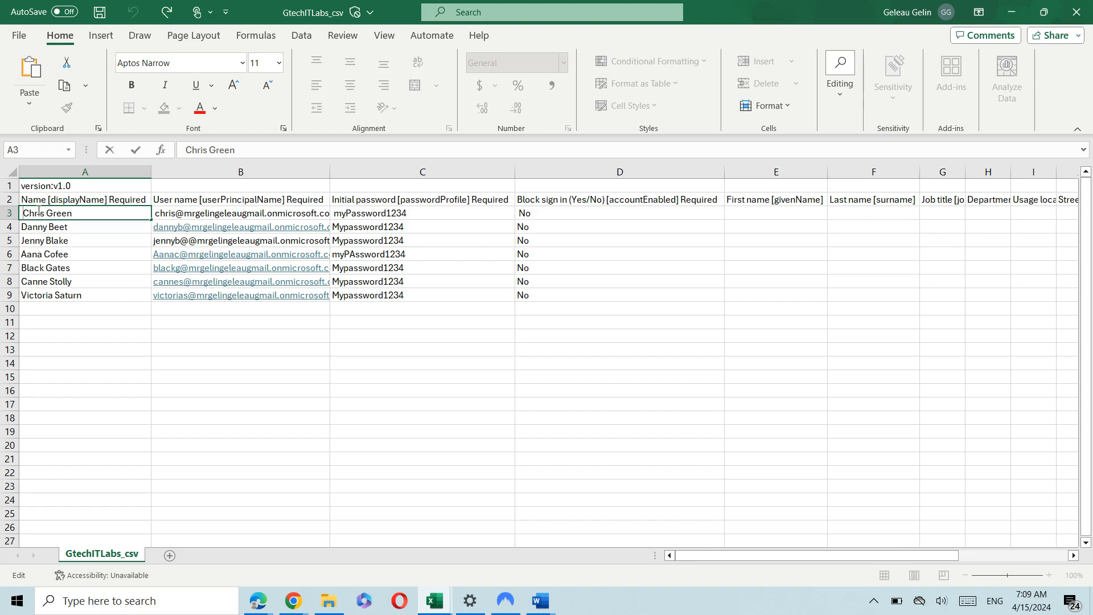
{"action": "key", "text": "Delete"}
{"action": "left_click", "coordinate": [201, 211]}
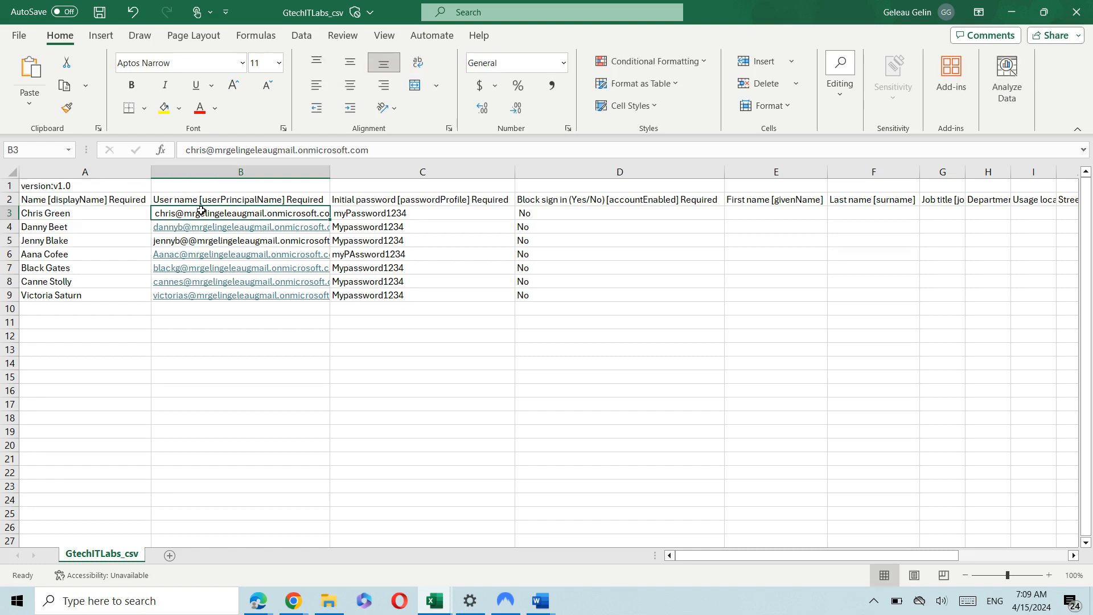
{"action": "left_click", "coordinate": [185, 153]}
{"action": "key", "text": "Delete"}
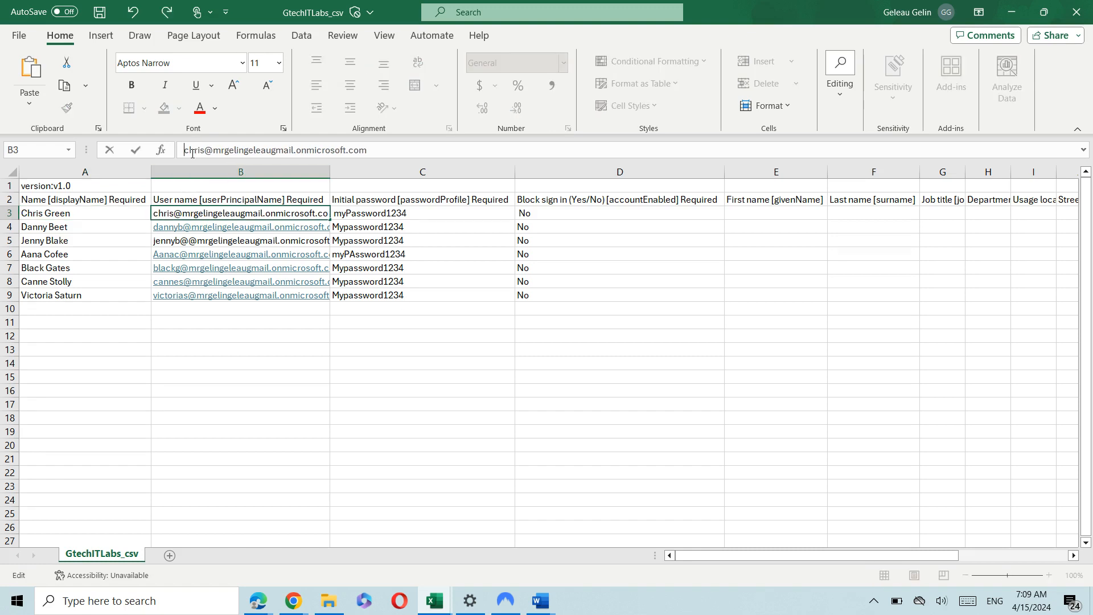
{"action": "key", "text": "Return"}
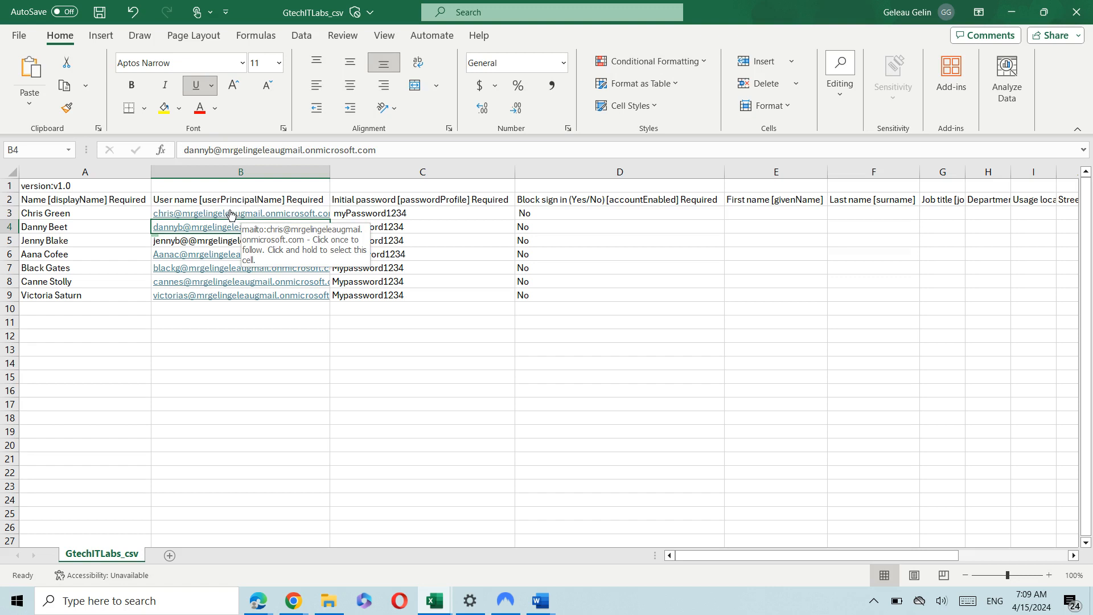
{"action": "left_click", "coordinate": [131, 11]}
{"action": "left_click", "coordinate": [134, 11]}
Strip the leading spaces from A3's display name and B3's user name again and confirm.
{"action": "left_click", "coordinate": [33, 214]}
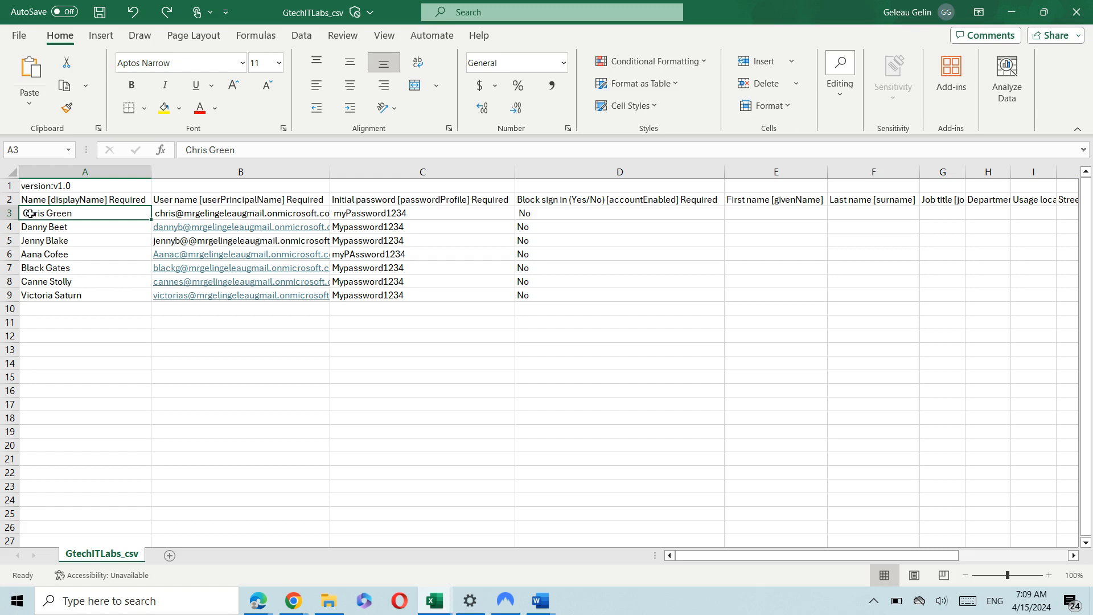
{"action": "double_click", "coordinate": [29, 214]}
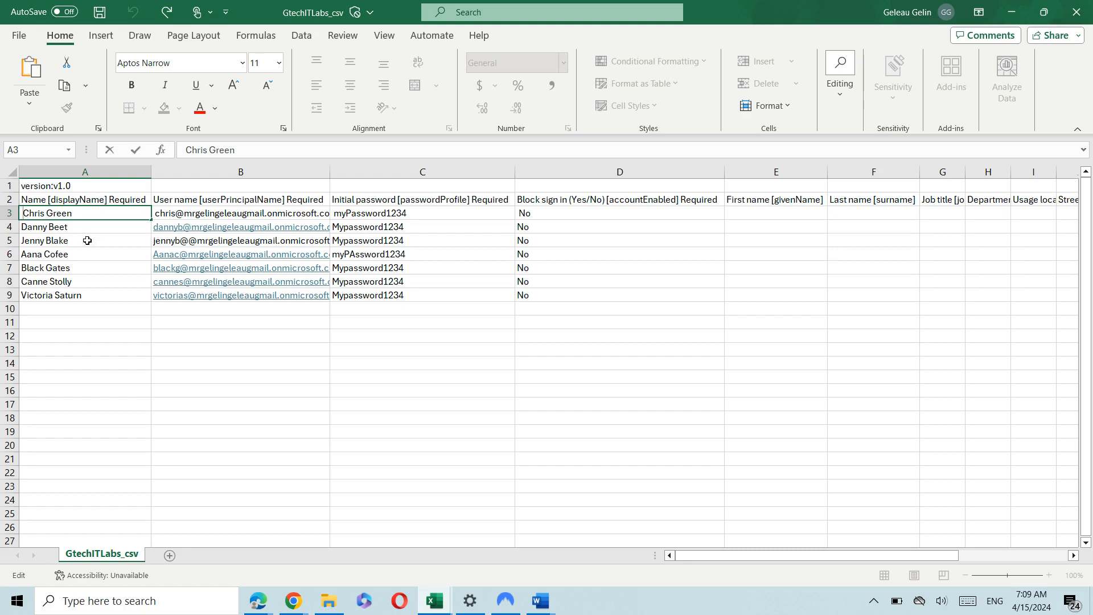
{"action": "key", "text": "BackSpace"}
{"action": "left_click", "coordinate": [196, 214]}
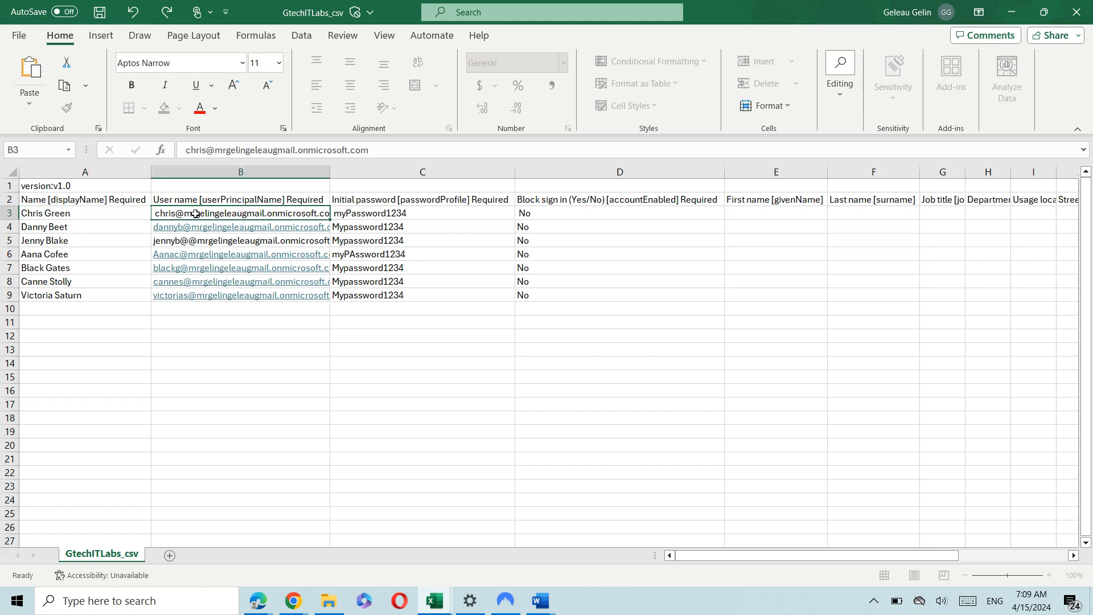
{"action": "left_click", "coordinate": [187, 150]}
{"action": "key", "text": "BackSpace"}
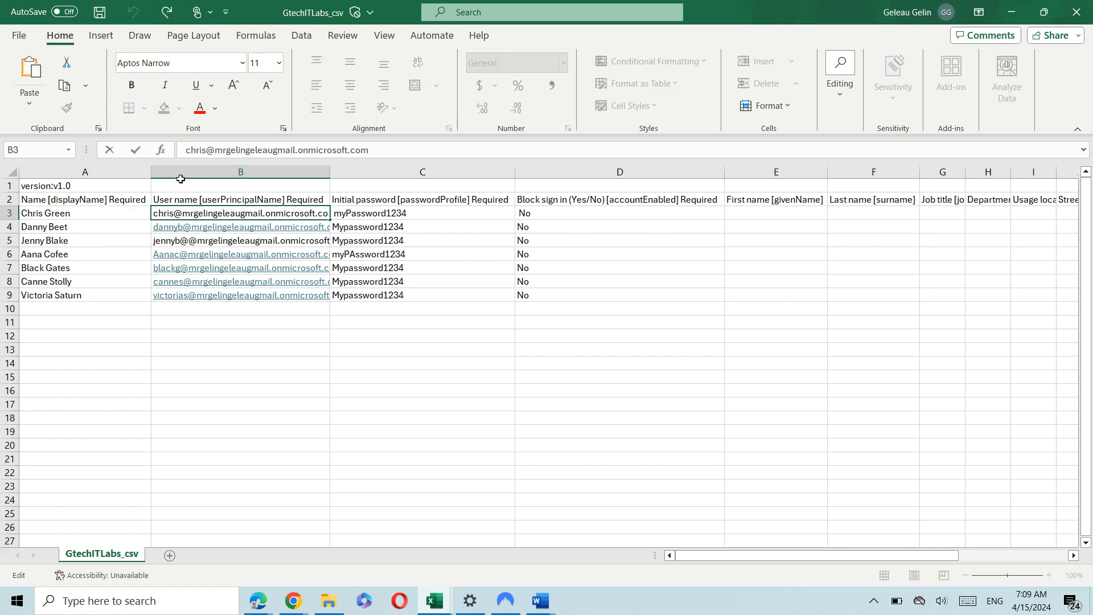
{"action": "key", "text": "BackSpace"}
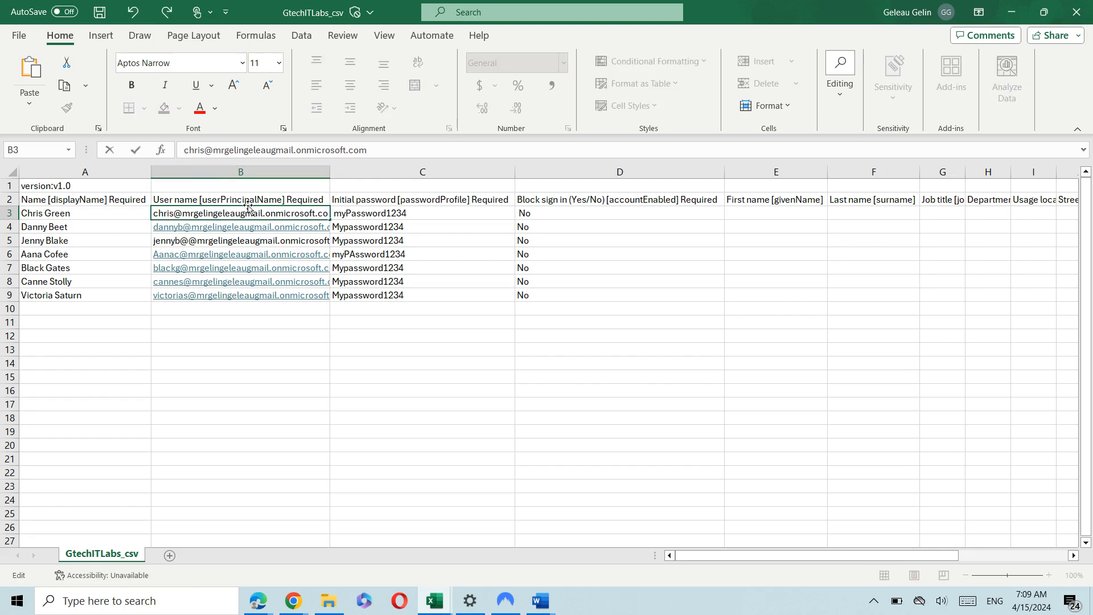
{"action": "key", "text": "Return"}
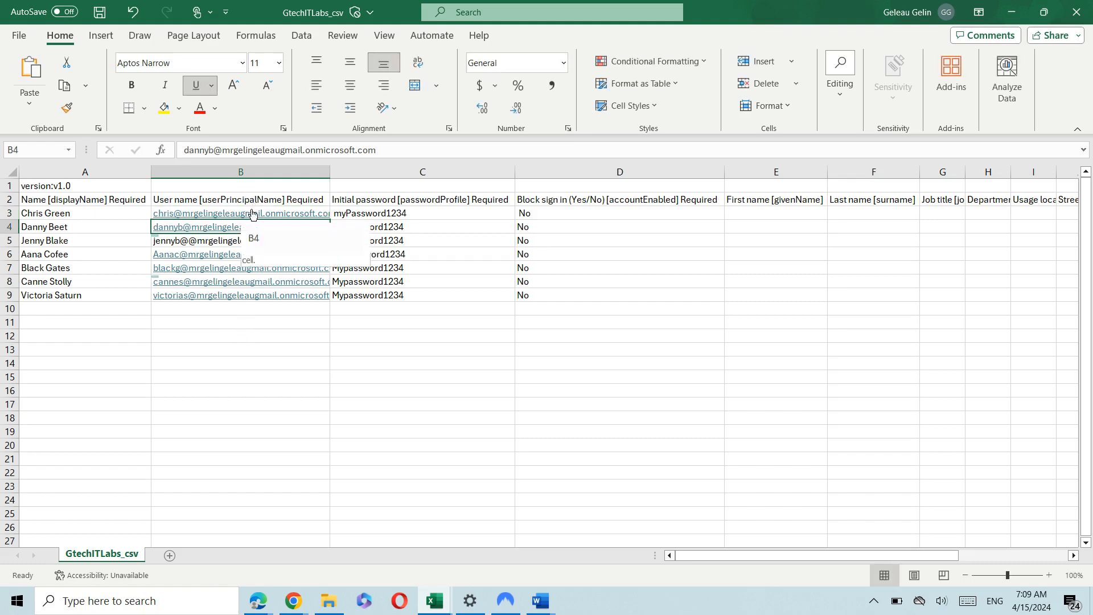
{"action": "scroll", "coordinate": [60, 219], "scroll_direction": "down", "scroll_amount": 20}
{"action": "scroll", "coordinate": [159, 329], "scroll_direction": "up", "scroll_amount": 20}
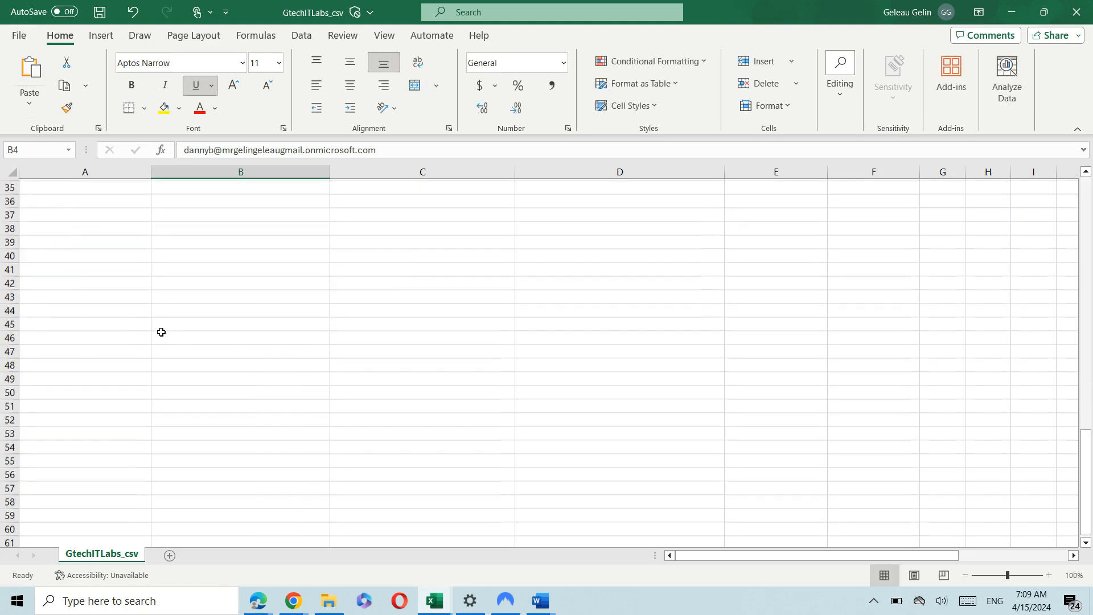
Save the sheet as CSV UTF-8 in Downloads, replacing the existing GtechITLabs_csv.csv.
{"action": "left_click", "coordinate": [19, 35]}
{"action": "left_click", "coordinate": [44, 251]}
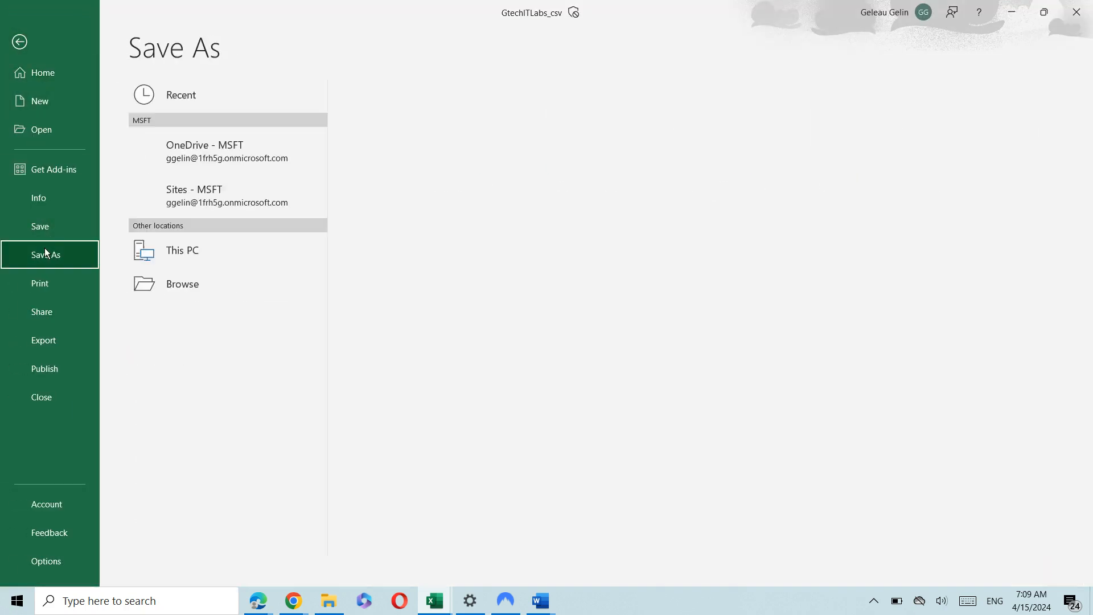
{"action": "left_click", "coordinate": [166, 320]}
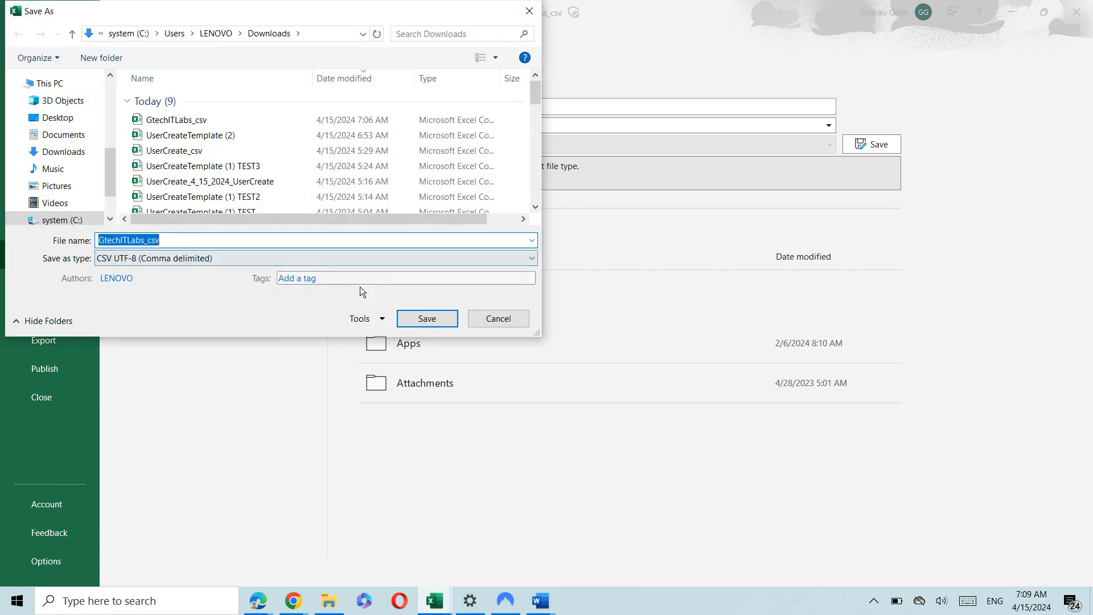
{"action": "left_click", "coordinate": [59, 150]}
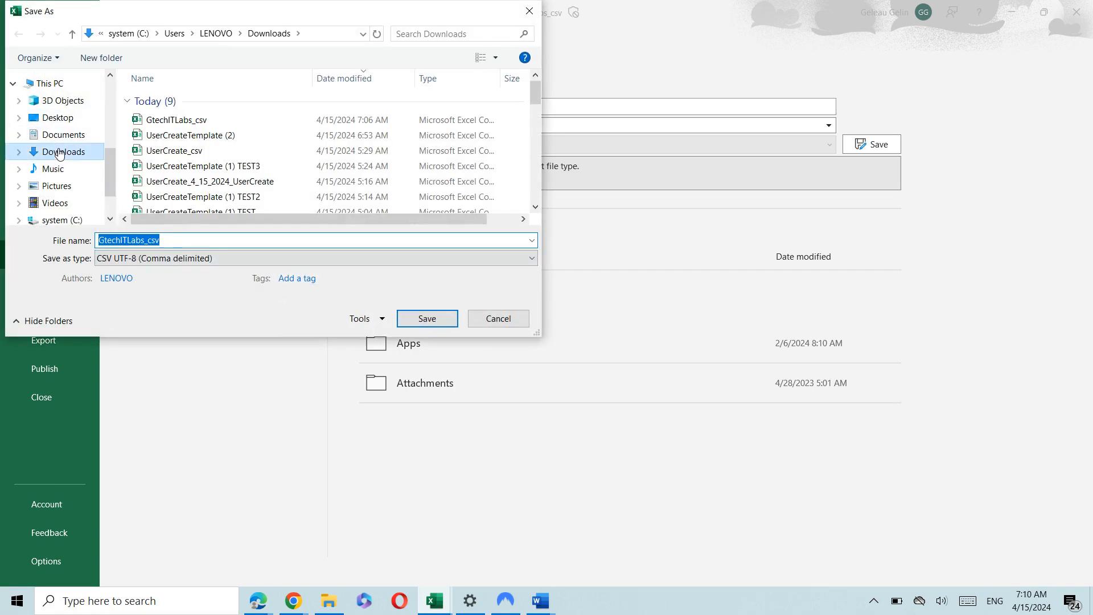
{"action": "left_click", "coordinate": [427, 319]}
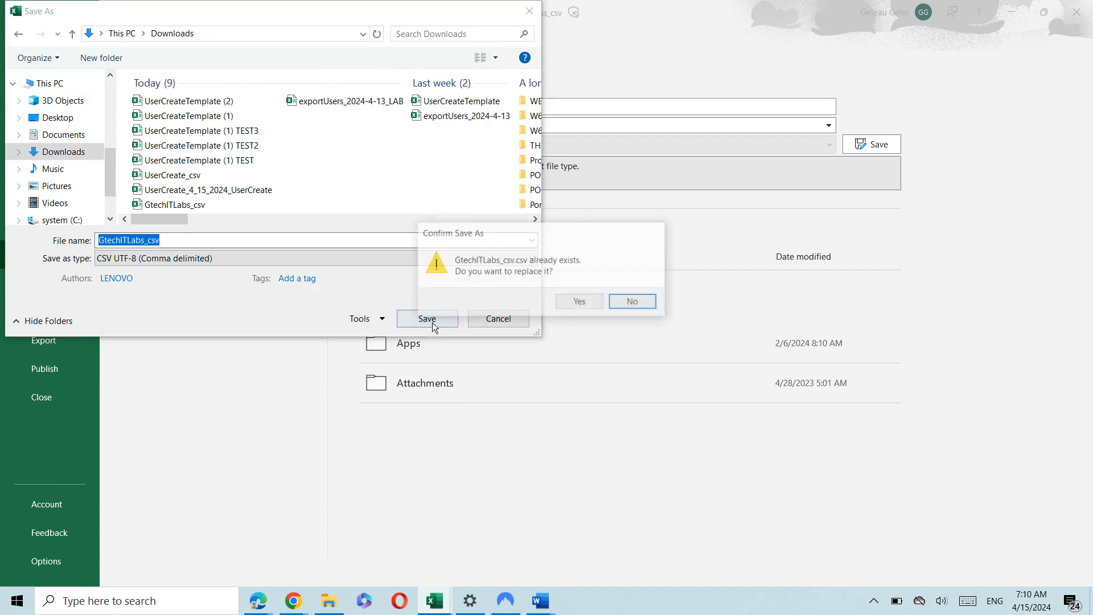
{"action": "left_click", "coordinate": [567, 308]}
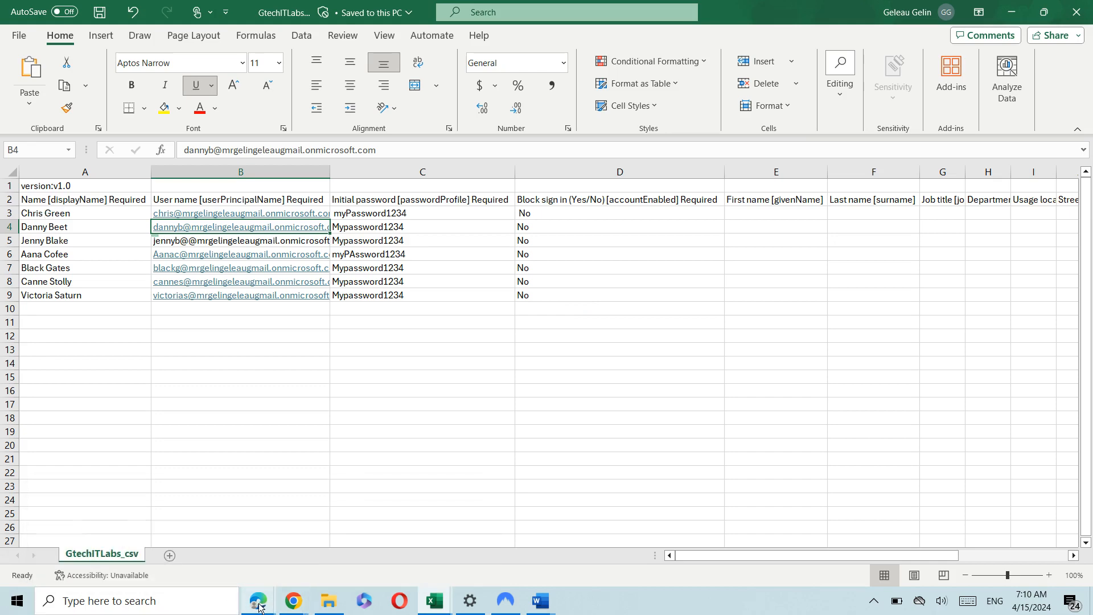
Back on the Azure Users page, search the list for a user, then clear the search.
{"action": "mouse_move", "coordinate": [260, 607]}
{"action": "left_click", "coordinate": [413, 538]}
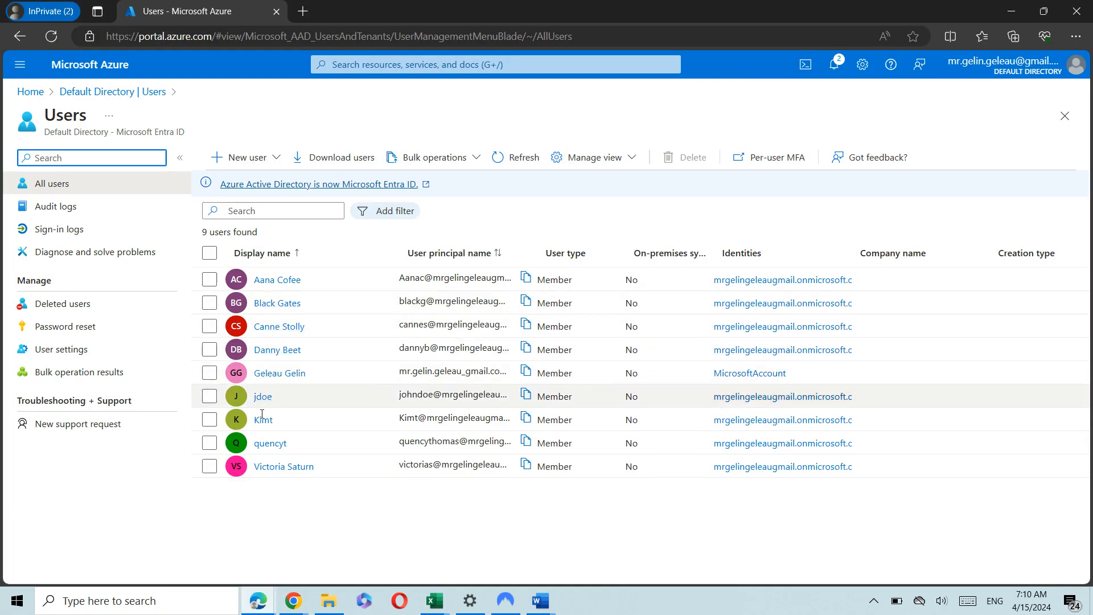
{"action": "left_click", "coordinate": [255, 212]}
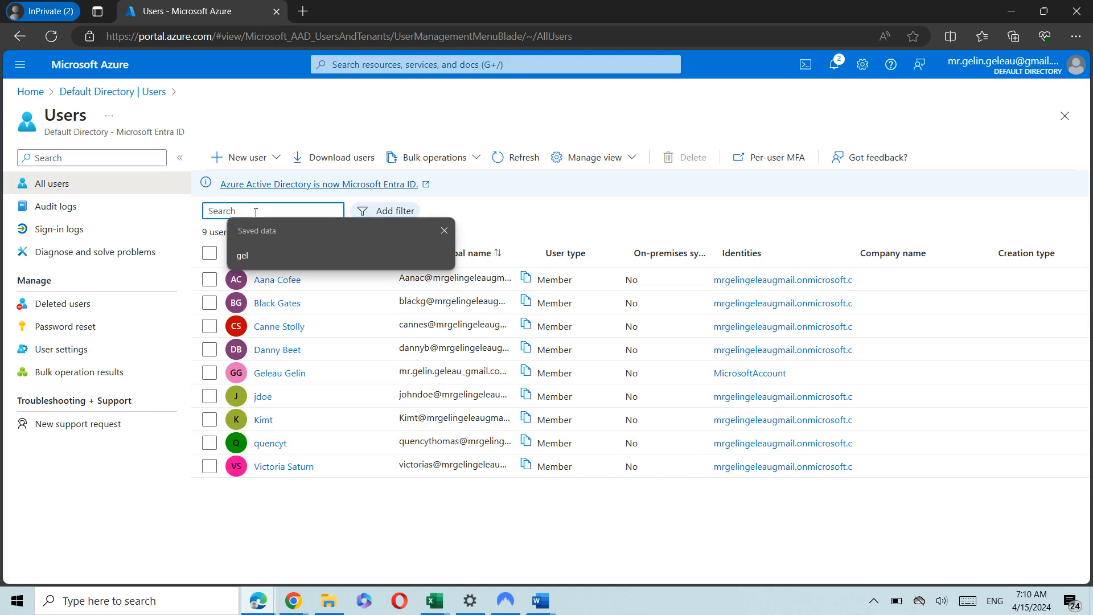
{"action": "type", "text": "chr"}
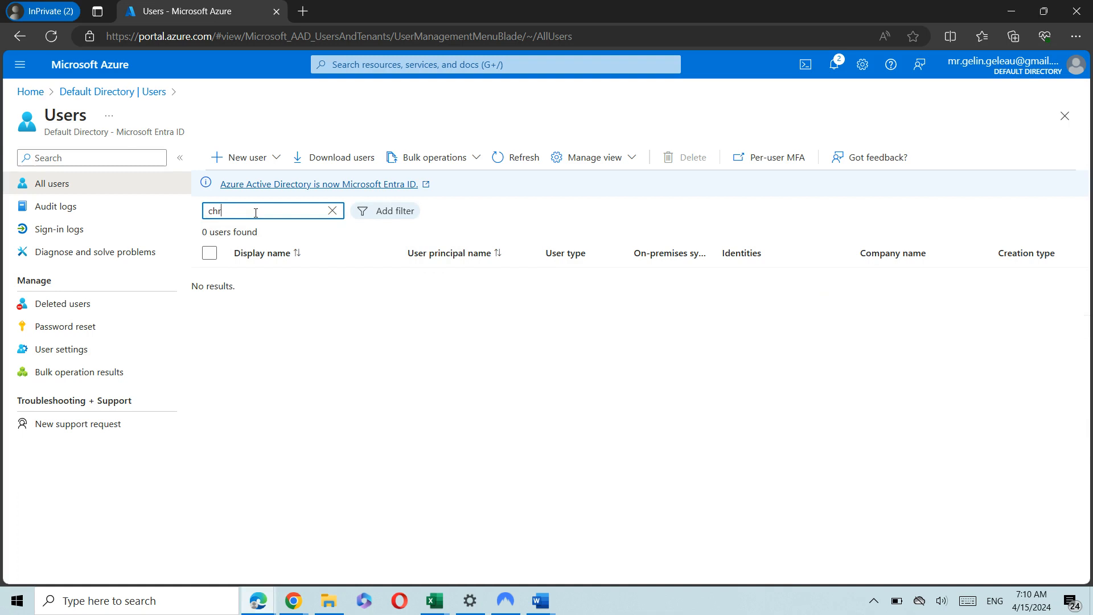
{"action": "key", "text": "BackSpace"}
{"action": "key", "text": "BackSpace"}
{"action": "key", "text": "BackSpace"}
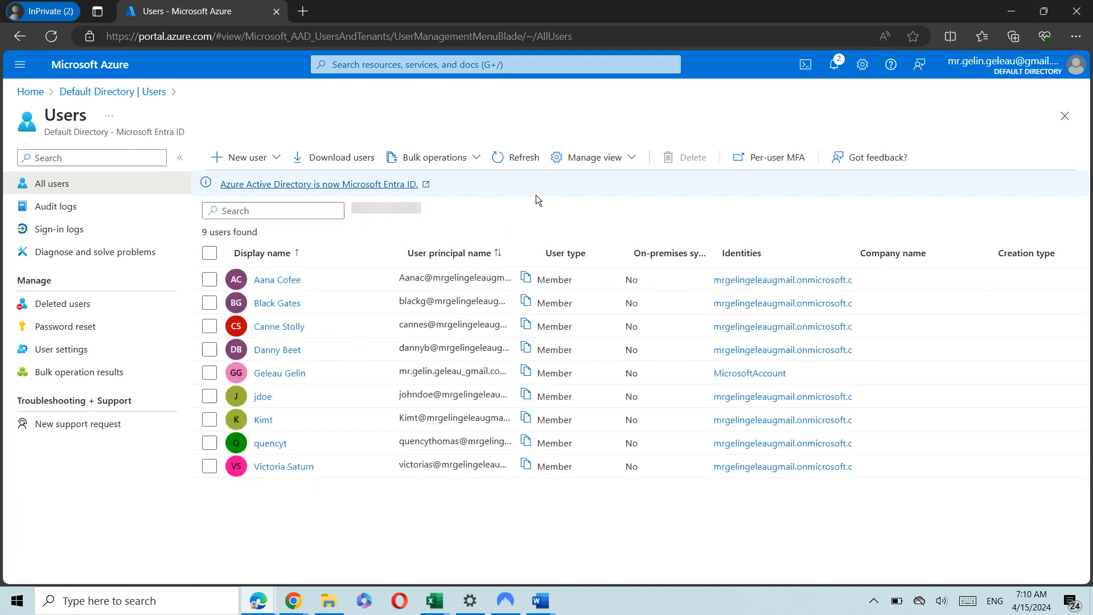
Upload the corrected GtechITLabs_csv file through Bulk create users and submit it.
{"action": "left_click", "coordinate": [448, 162]}
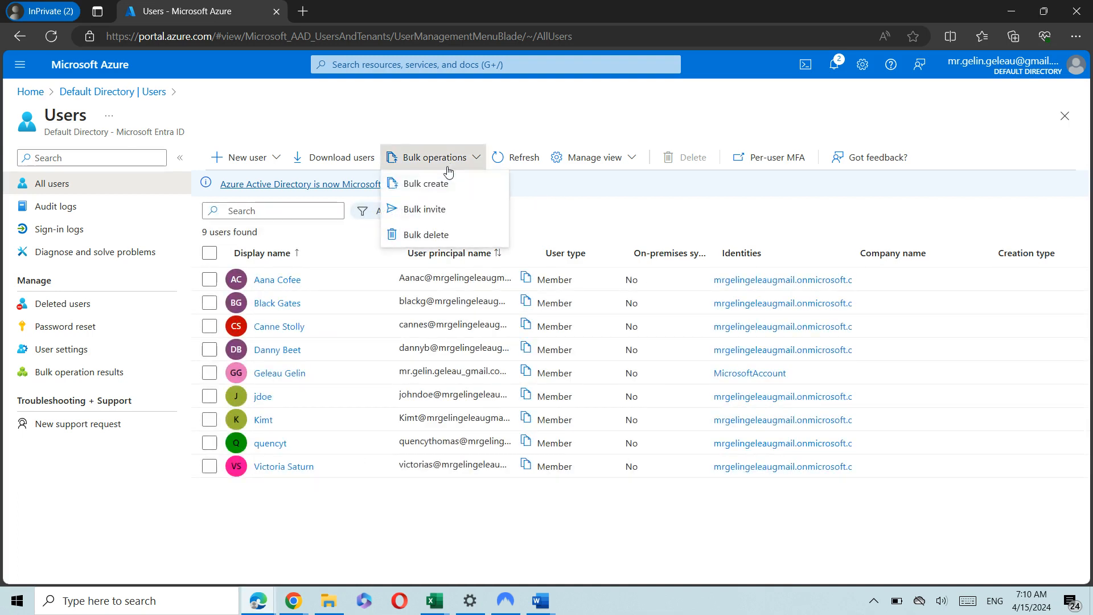
{"action": "left_click", "coordinate": [438, 182]}
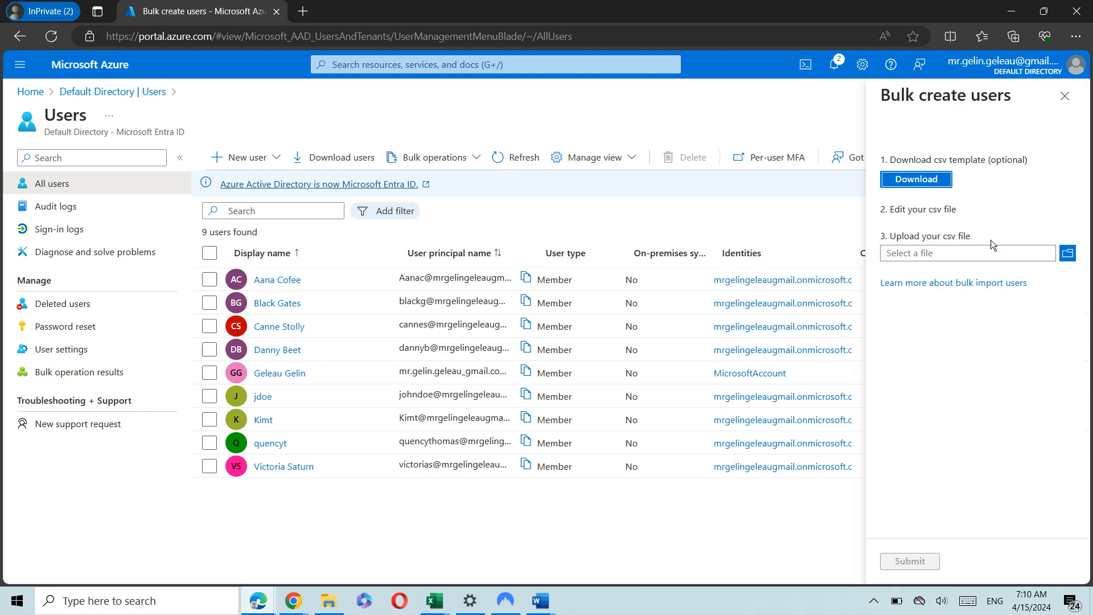
{"action": "left_click", "coordinate": [1067, 254]}
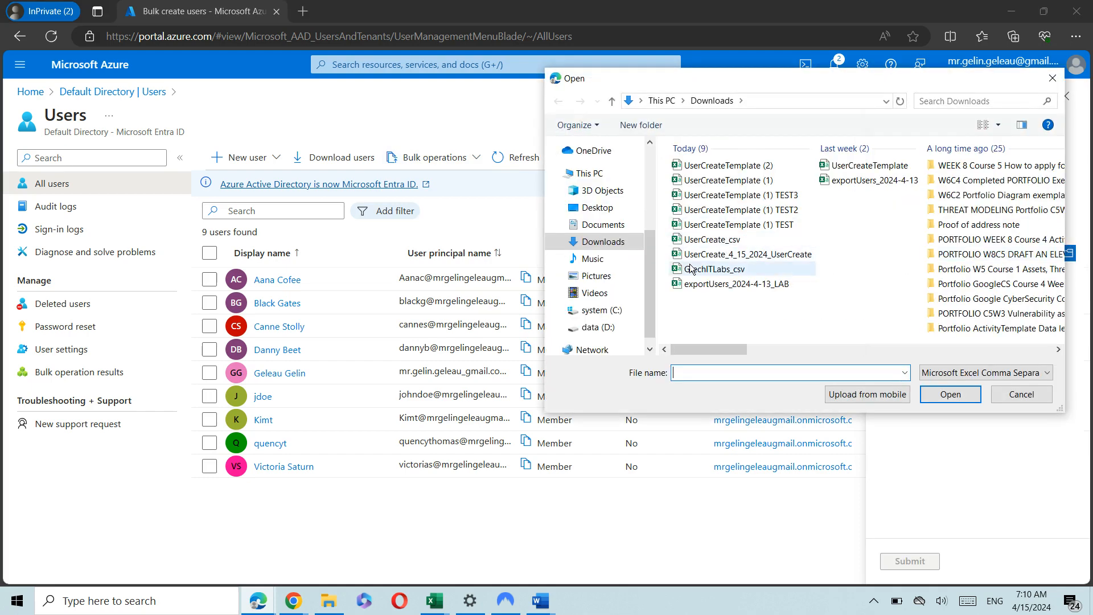
{"action": "left_click", "coordinate": [690, 270]}
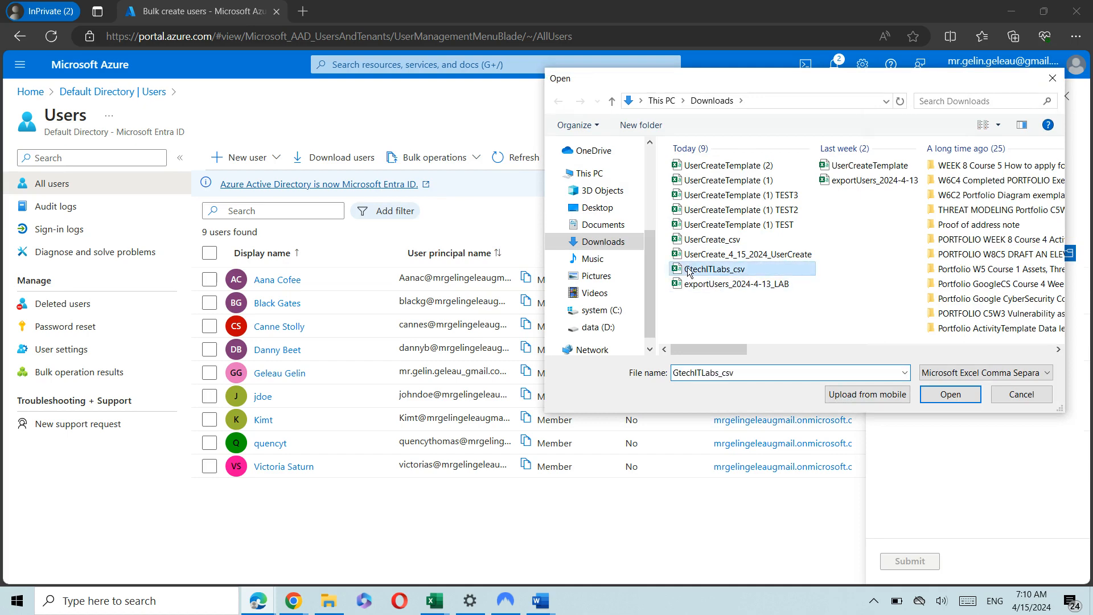
{"action": "double_click", "coordinate": [689, 270]}
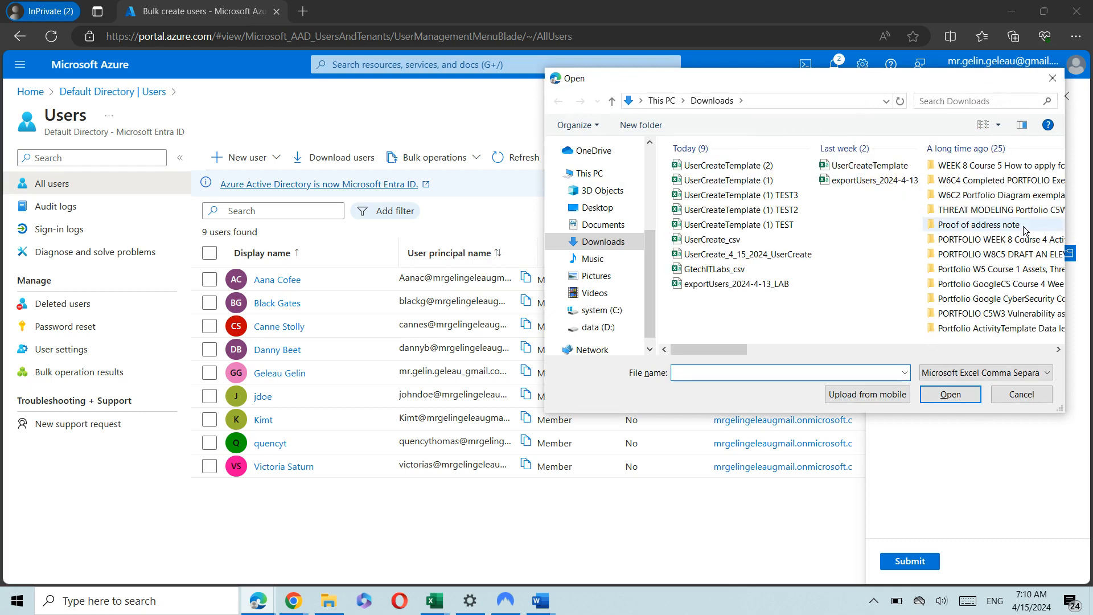
{"action": "left_click", "coordinate": [911, 561]}
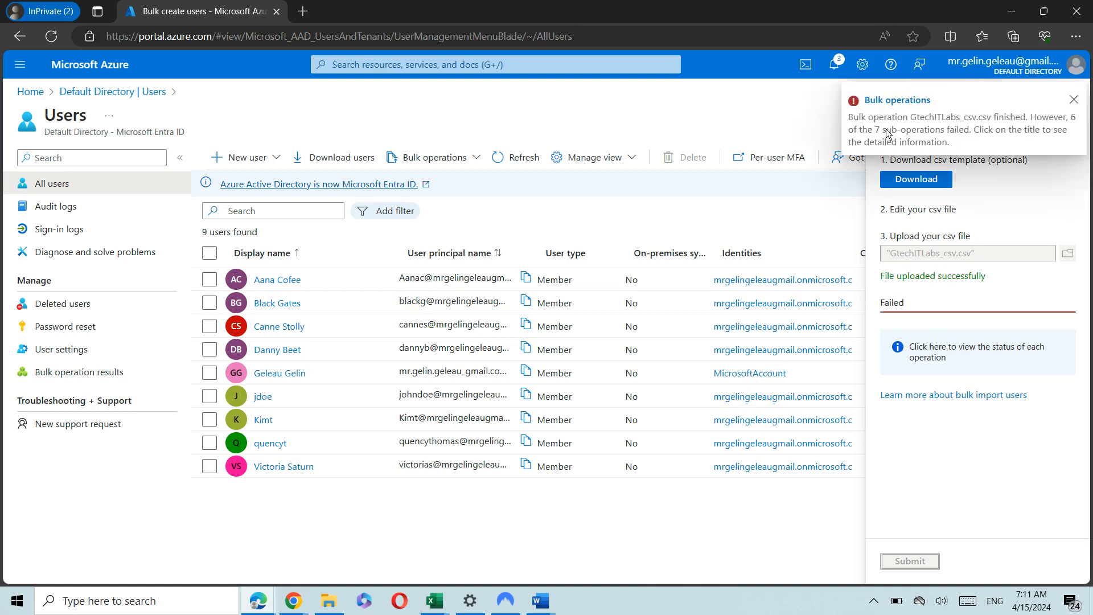
View the per-user results (six BadRequest, one Success), then return to the Users list.
{"action": "left_click", "coordinate": [919, 100]}
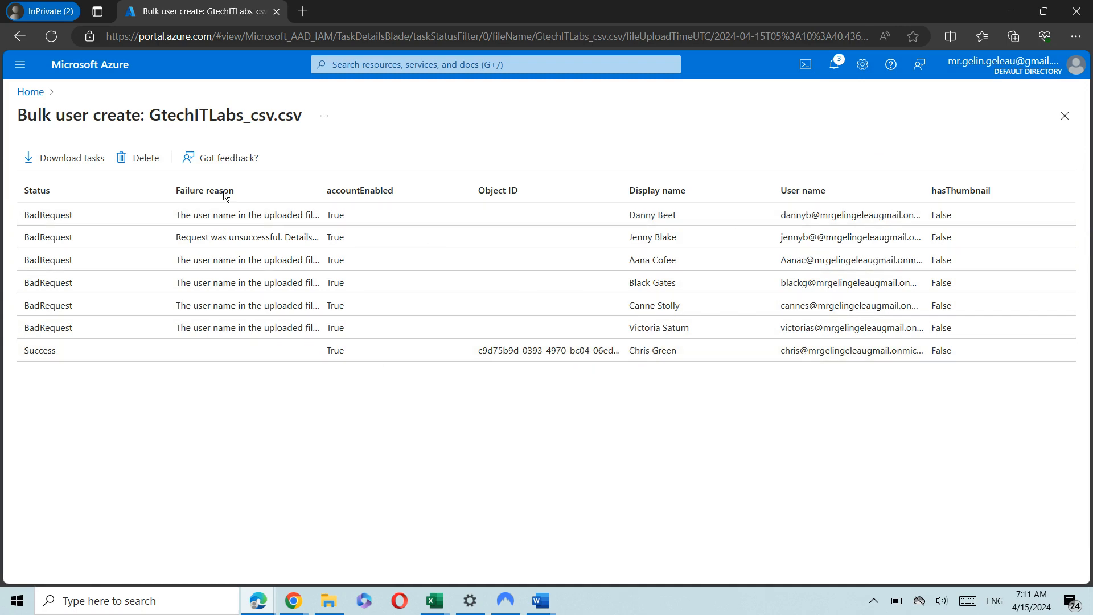
{"action": "left_click", "coordinate": [19, 36]}
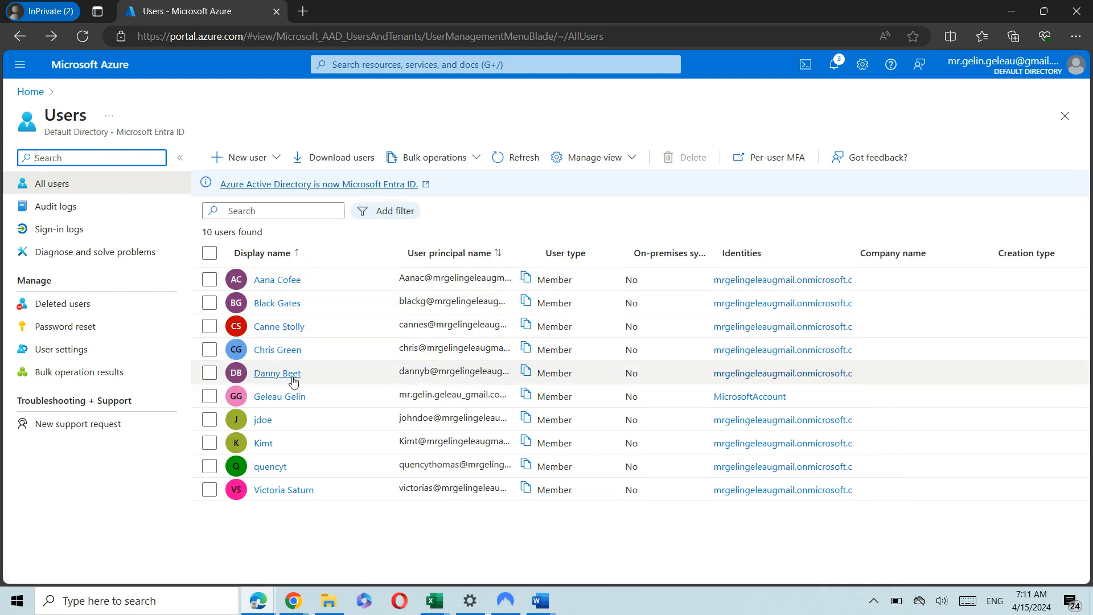
Select the four imported users, delete them, and confirm the deletion.
{"action": "left_click", "coordinate": [210, 351]}
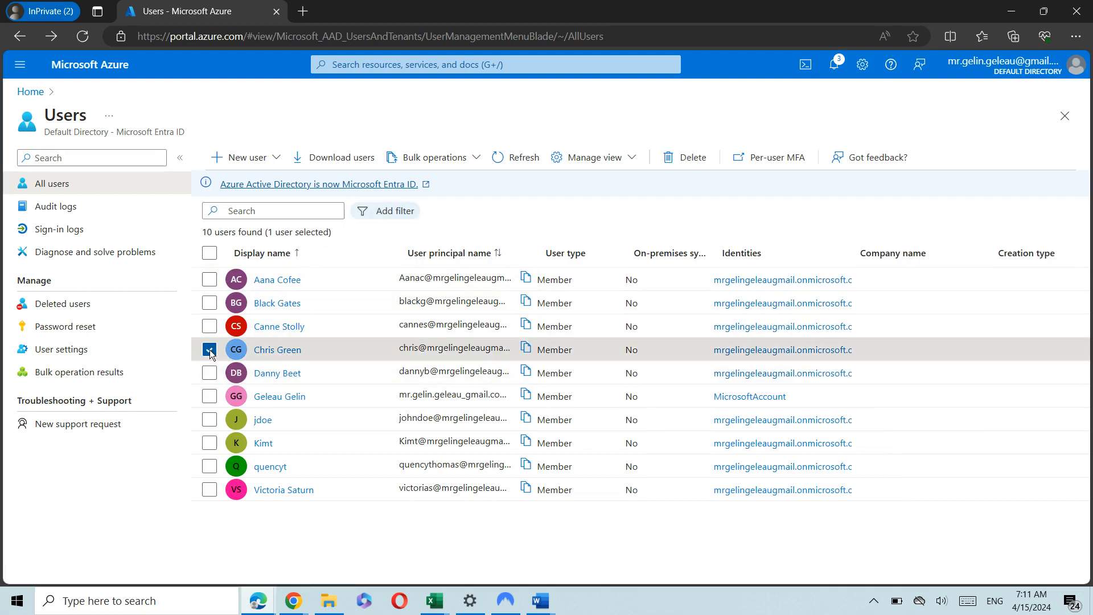
{"action": "left_click", "coordinate": [210, 351]}
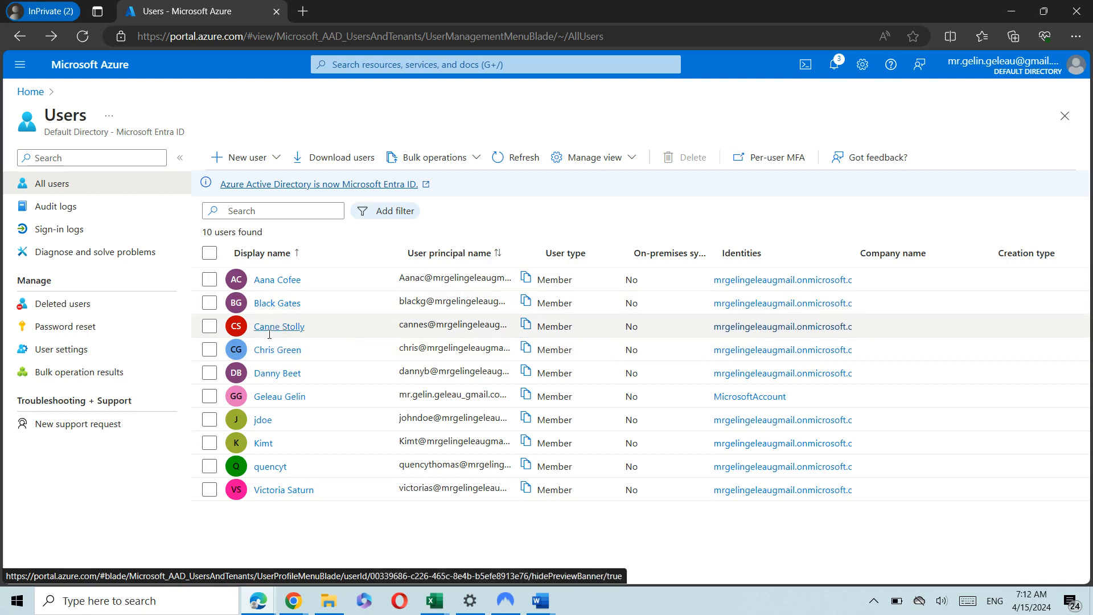
{"action": "left_click", "coordinate": [210, 349]}
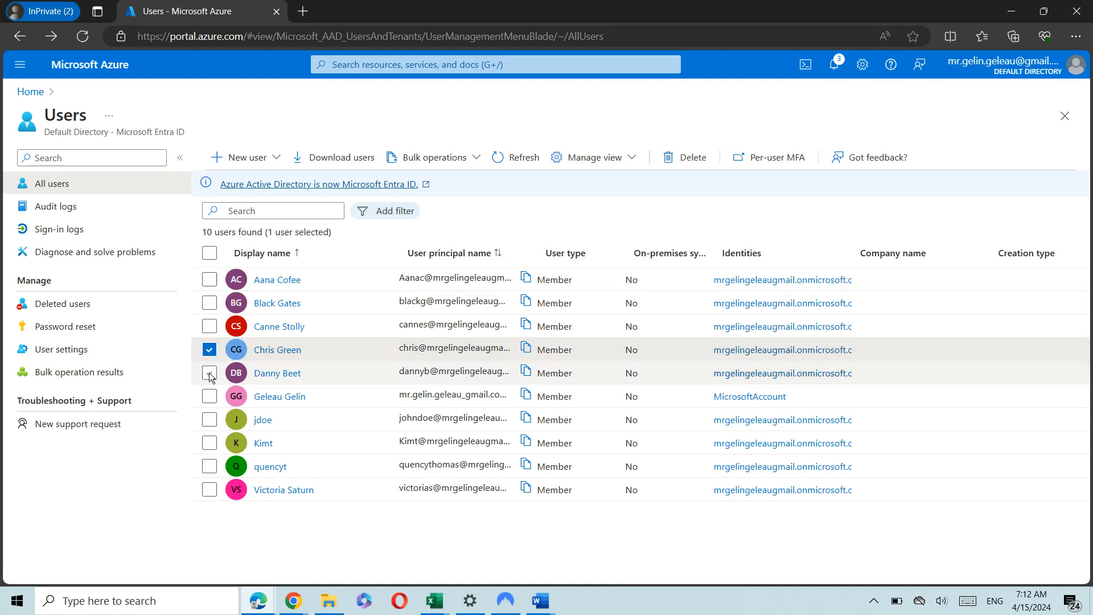
{"action": "left_click", "coordinate": [210, 373]}
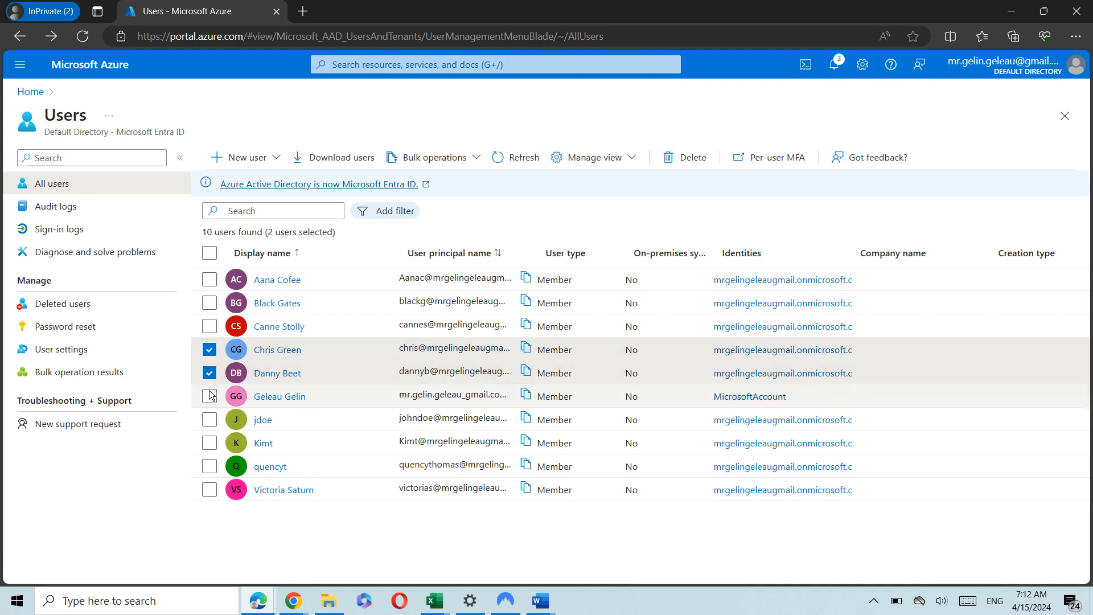
{"action": "left_click", "coordinate": [210, 491]}
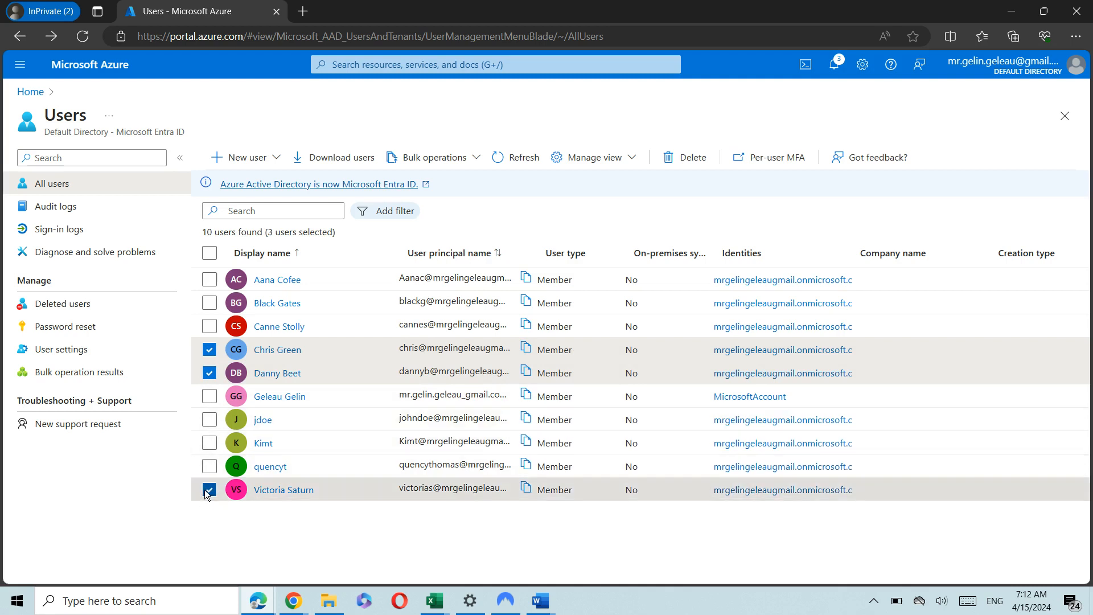
{"action": "left_click", "coordinate": [209, 280]}
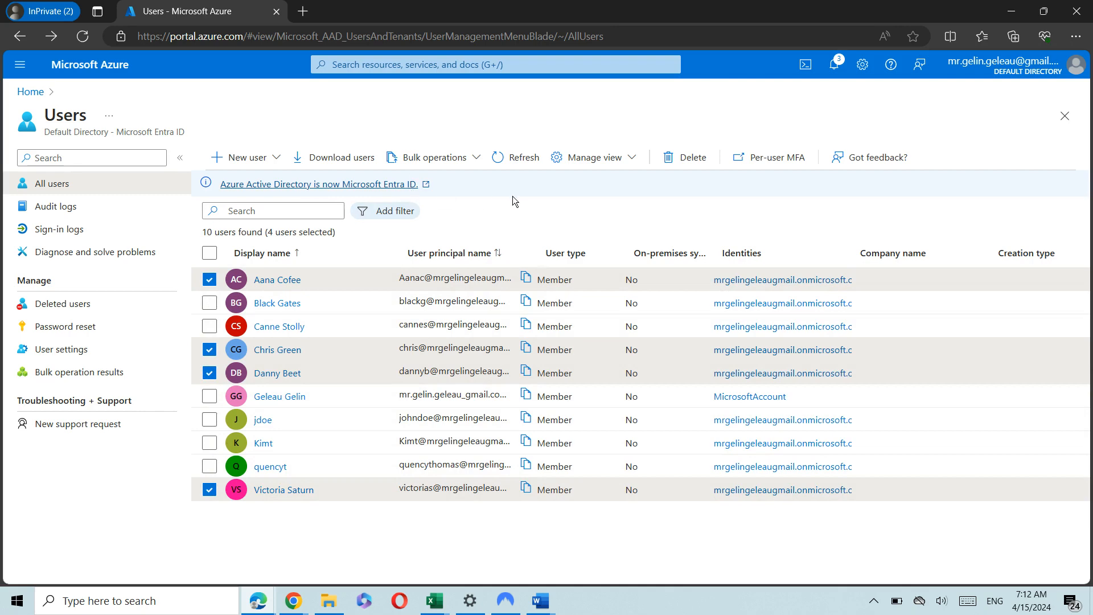
{"action": "left_click", "coordinate": [689, 158]}
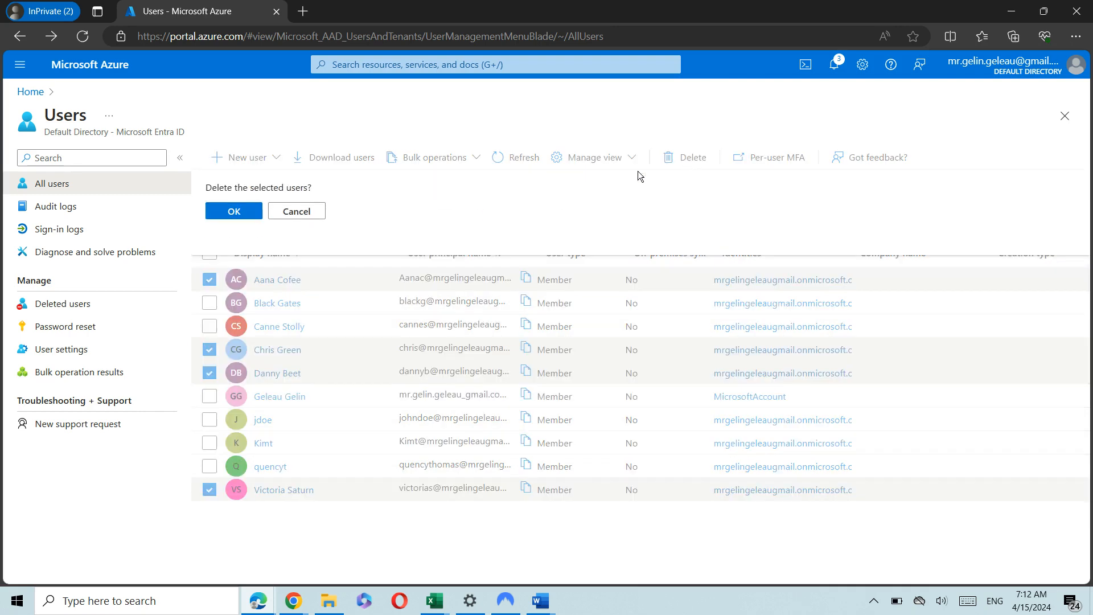
{"action": "left_click", "coordinate": [230, 211]}
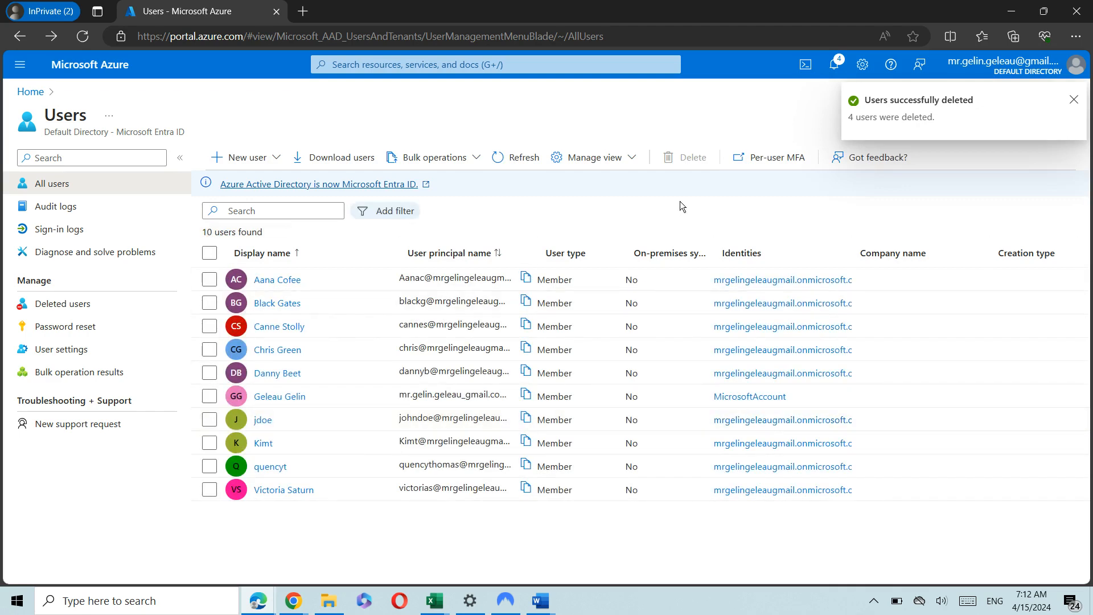
Refresh the Users list, check that a search for the deleted user finds nothing, then clear it.
{"action": "left_click", "coordinate": [522, 156]}
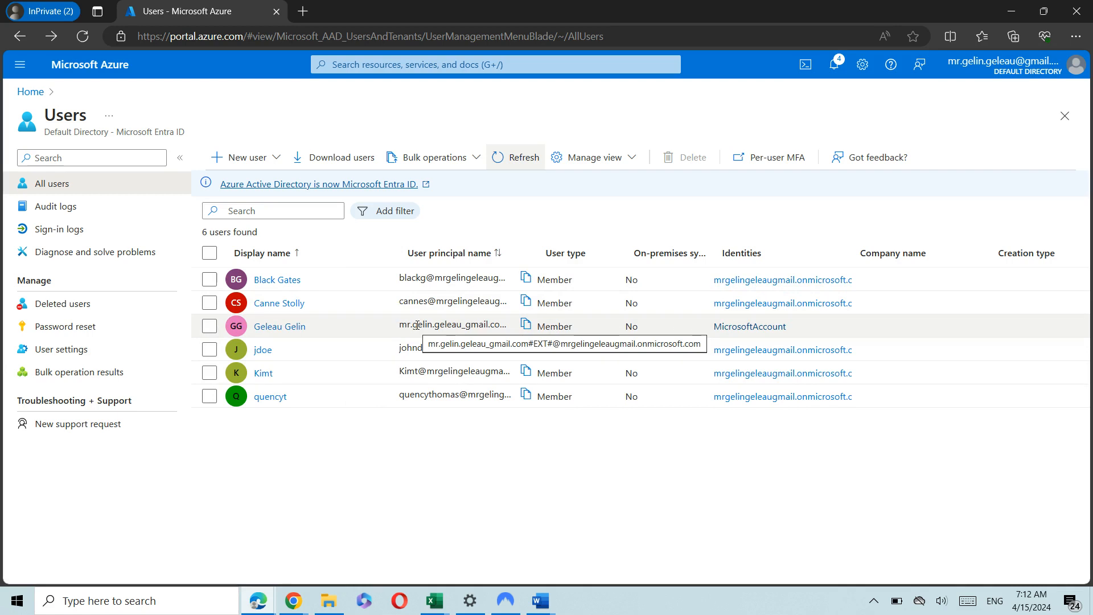
{"action": "left_click", "coordinate": [274, 213]}
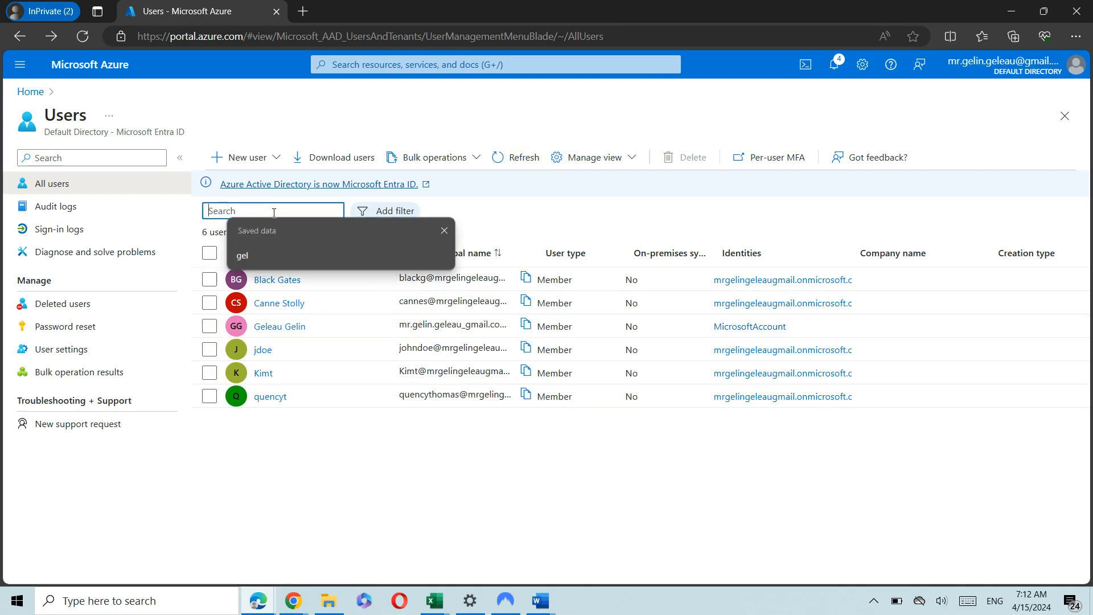
{"action": "type", "text": "chris"}
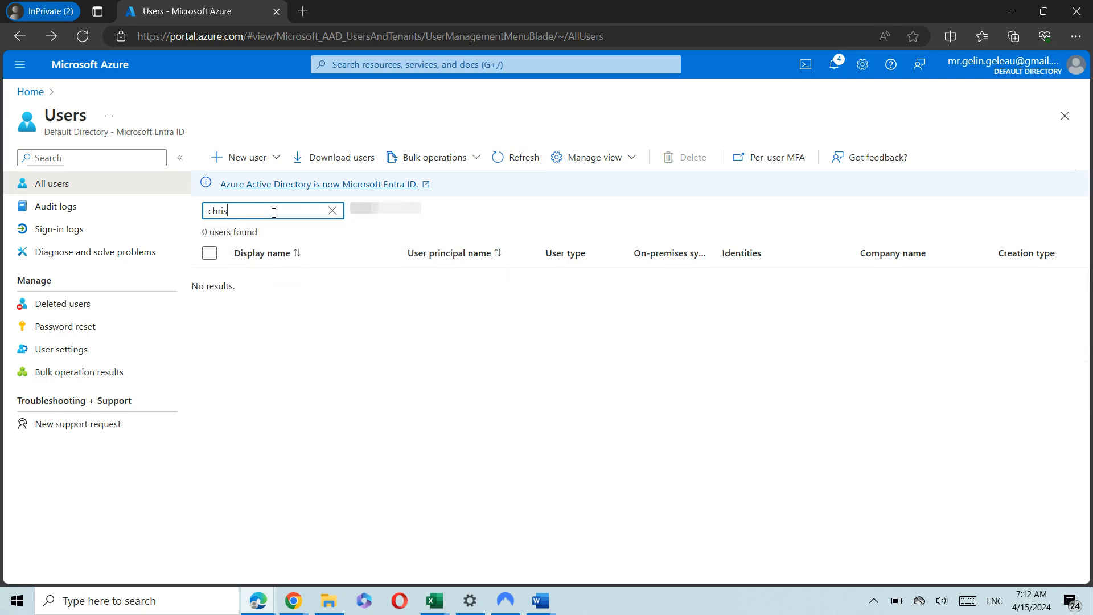
{"action": "left_click", "coordinate": [332, 210]}
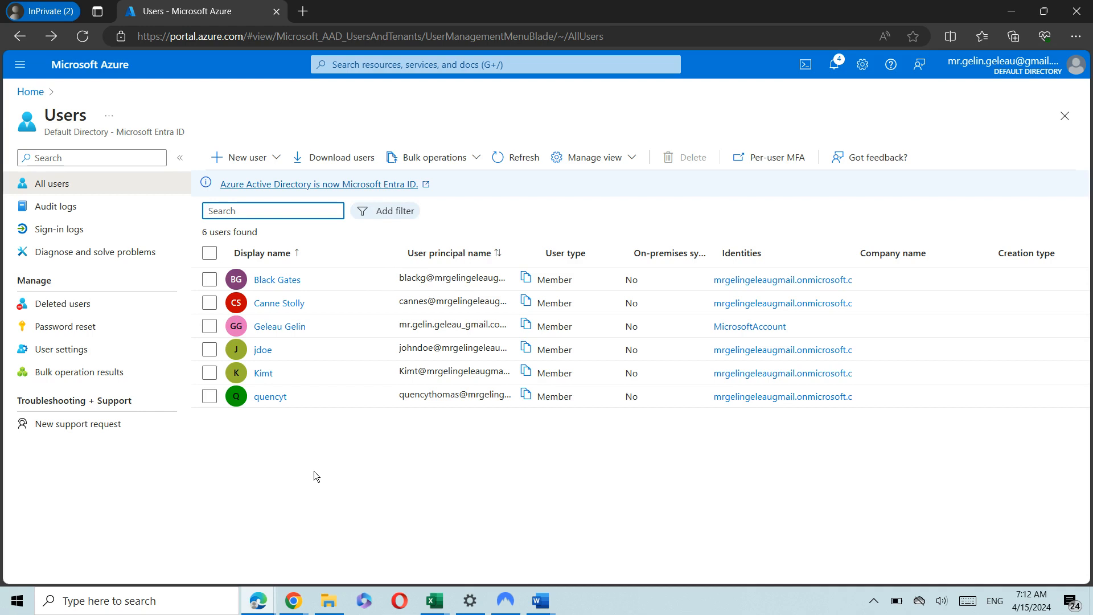
Open Deleted users, search for the removed account by name, then clear the search.
{"action": "left_click", "coordinate": [73, 305]}
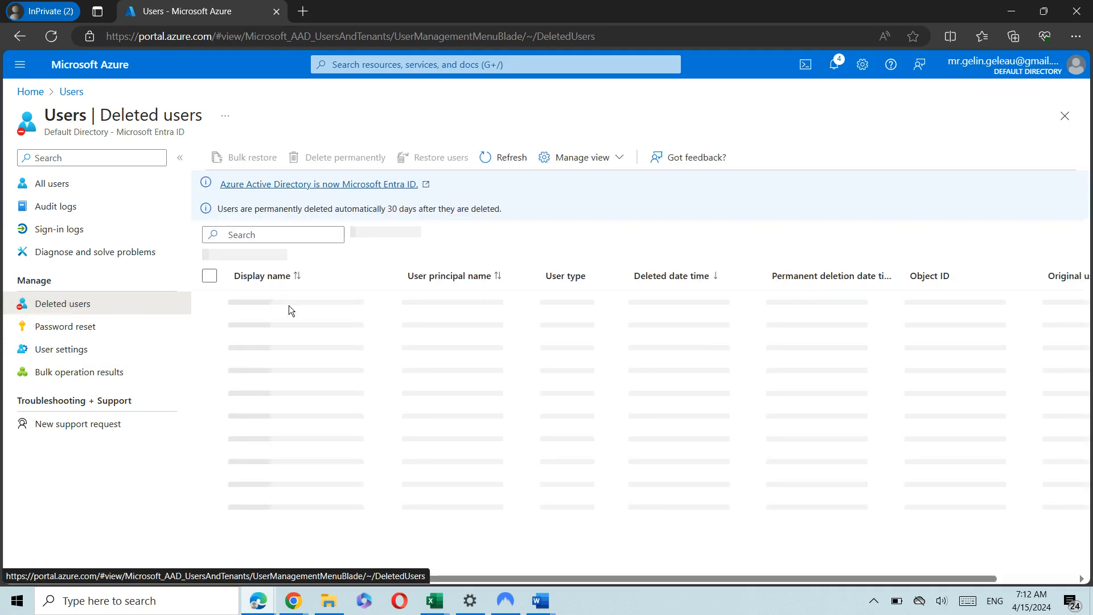
{"action": "left_click", "coordinate": [289, 233]}
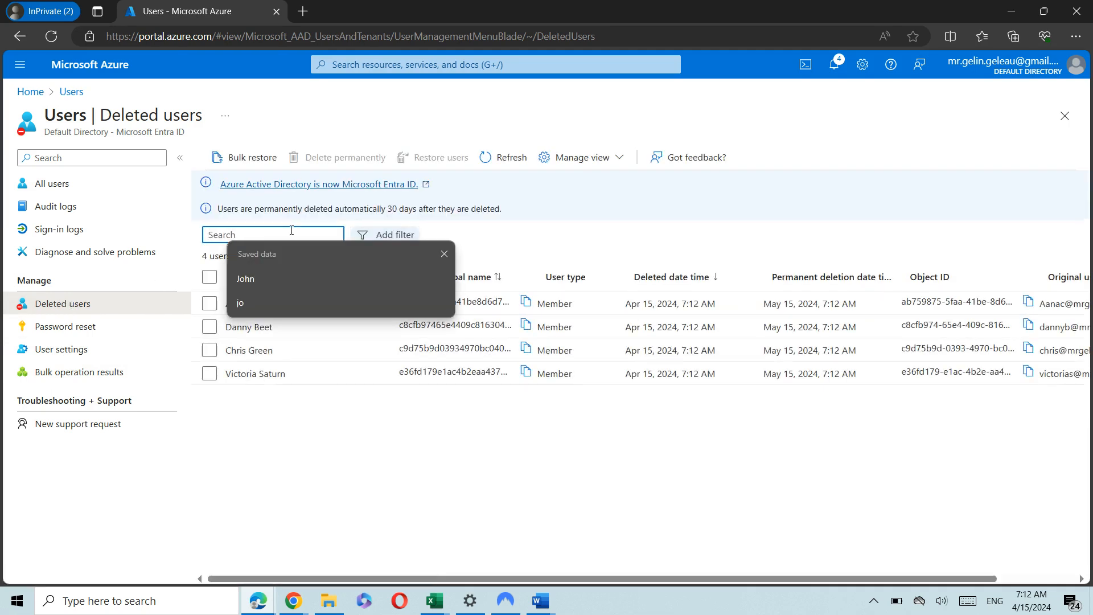
{"action": "type", "text": "chris"}
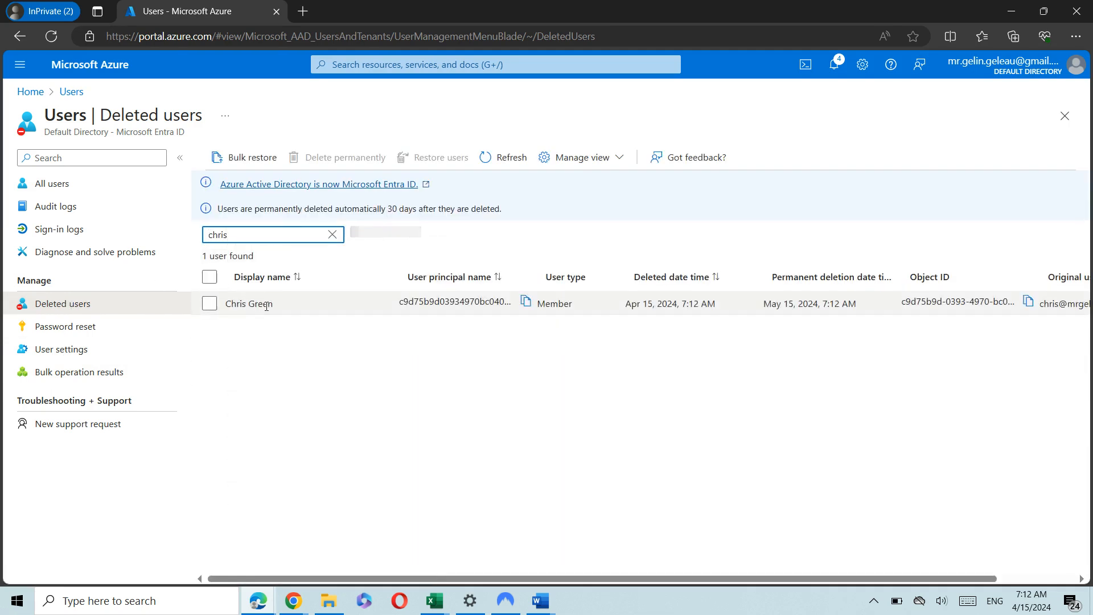
{"action": "left_click", "coordinate": [333, 235]}
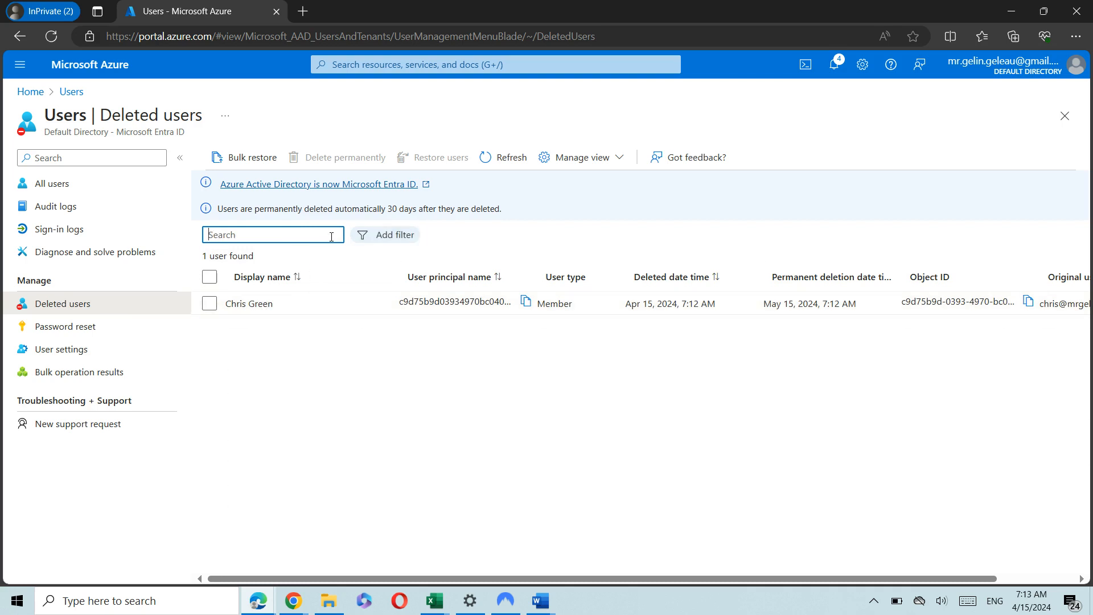
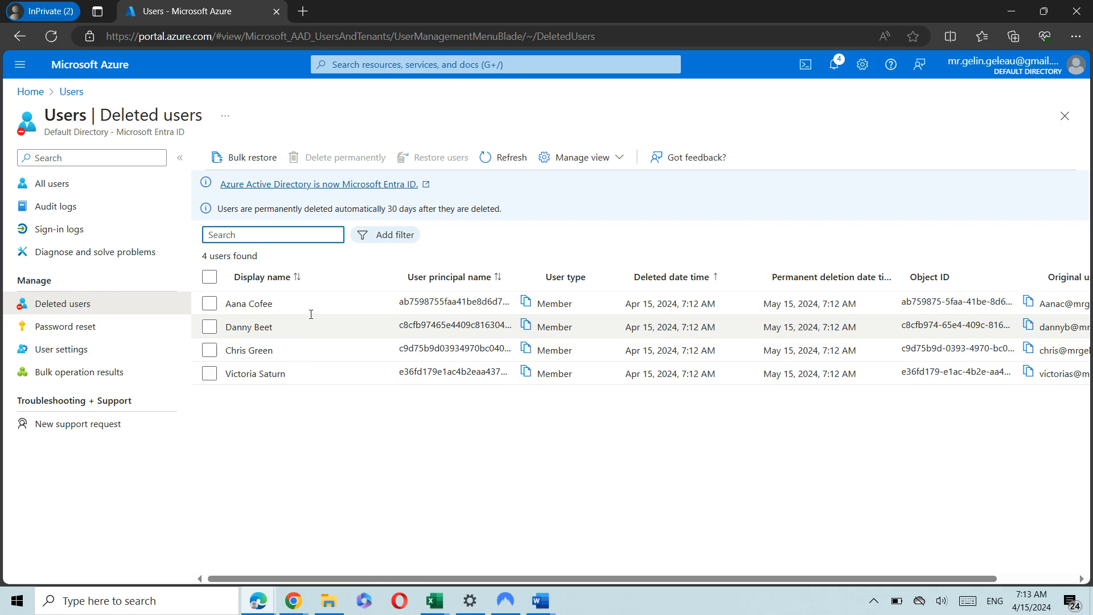
Restore the third deleted user and refresh the Deleted users list.
{"action": "left_click", "coordinate": [211, 306]}
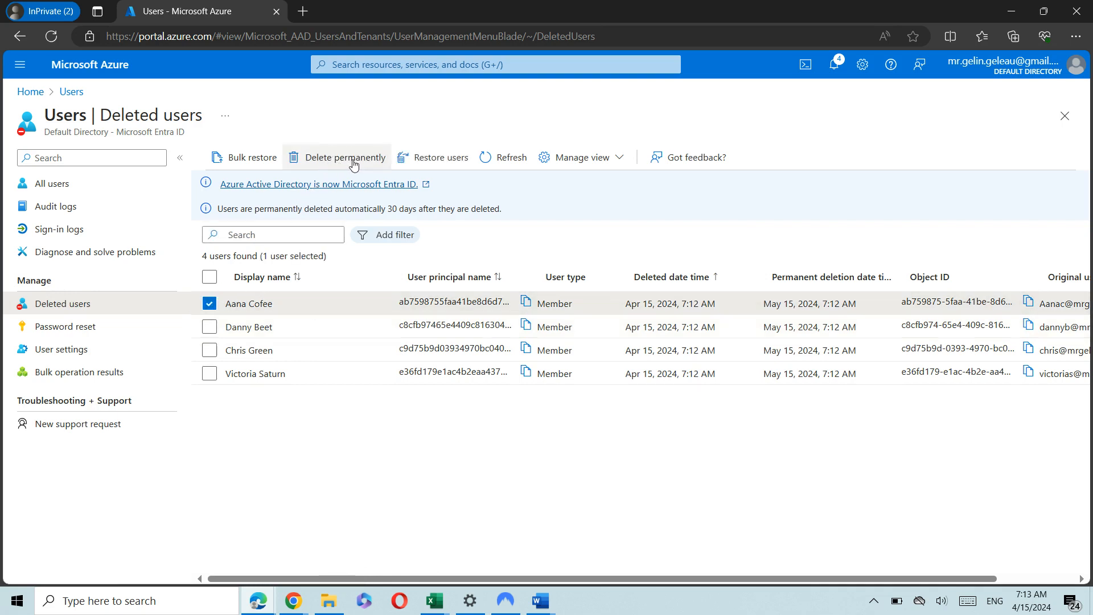
{"action": "left_click", "coordinate": [209, 306]}
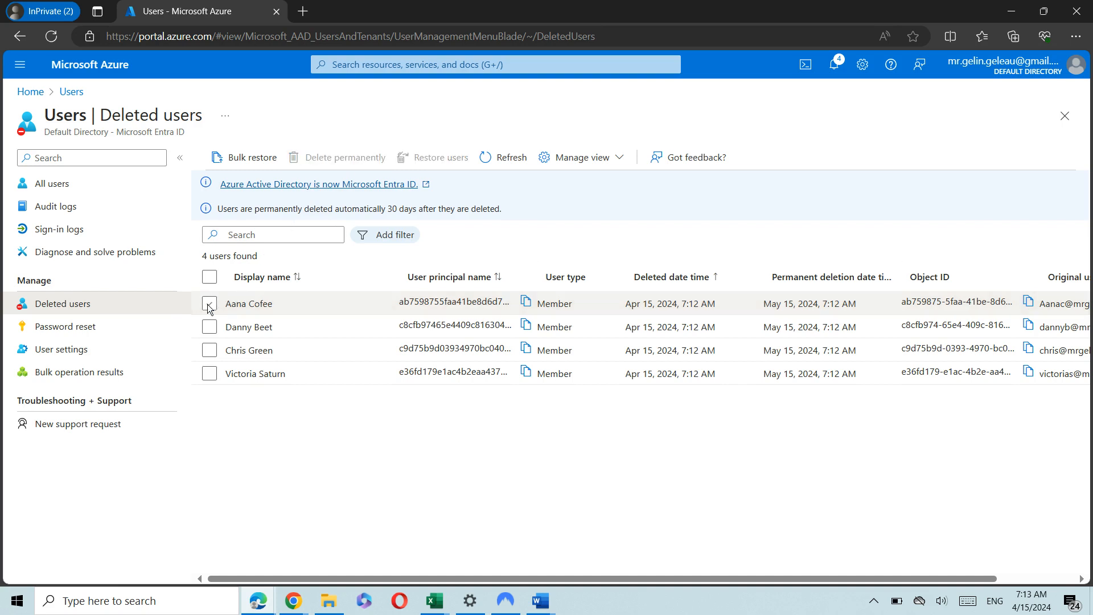
{"action": "left_click", "coordinate": [211, 350]}
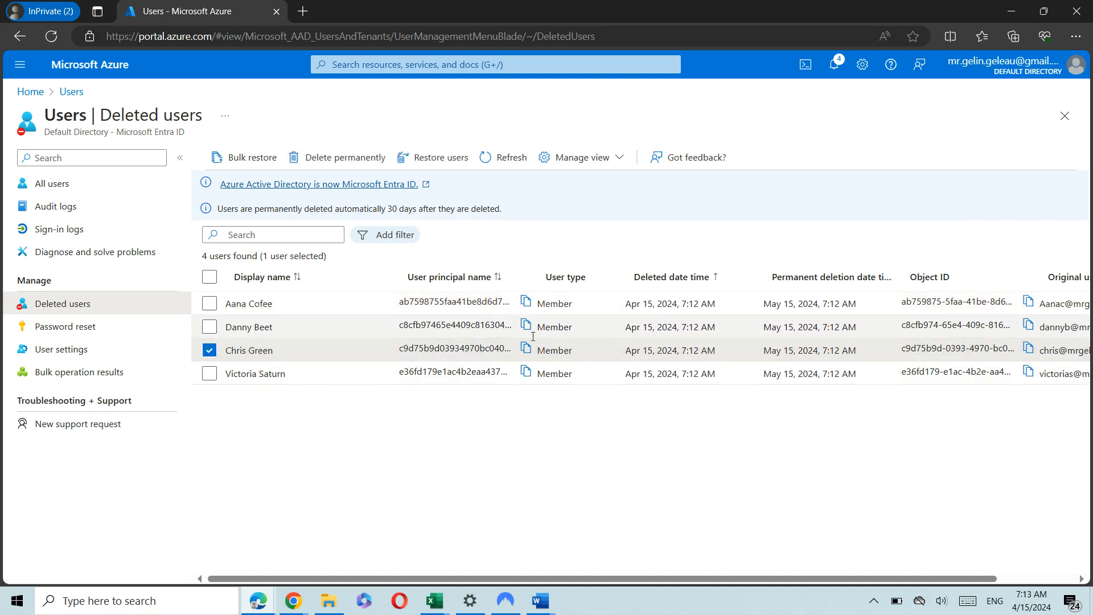
{"action": "left_click", "coordinate": [439, 160]}
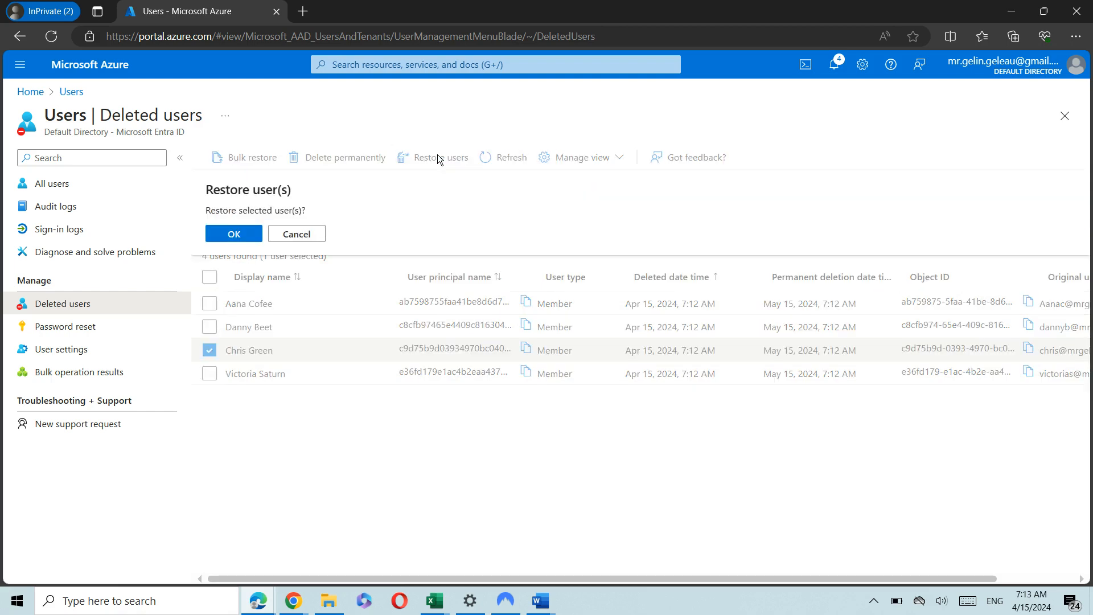
{"action": "left_click", "coordinate": [238, 233]}
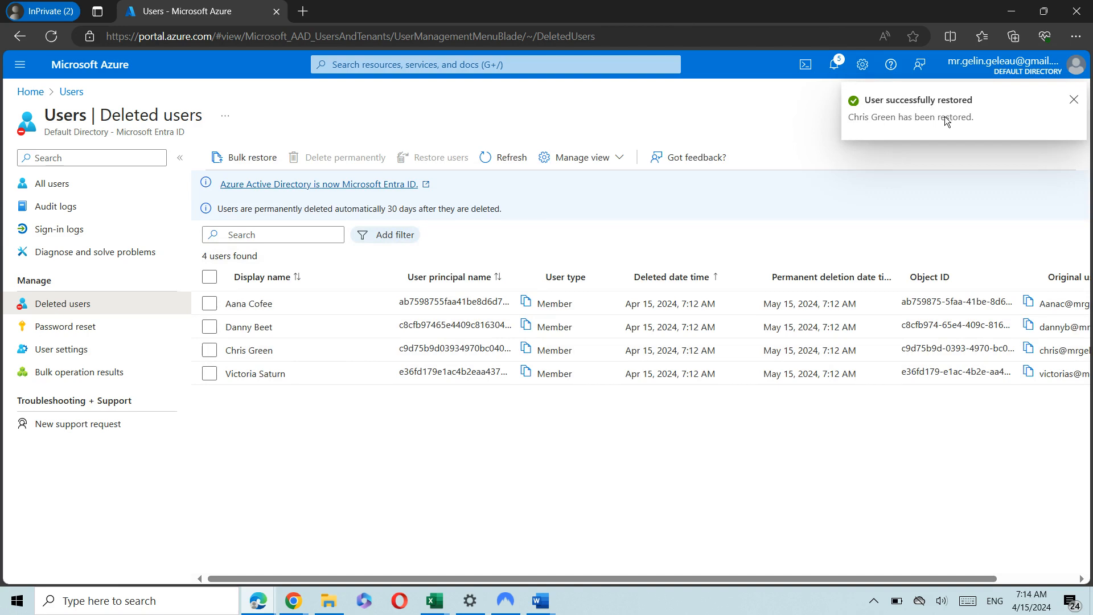
{"action": "left_click", "coordinate": [485, 159]}
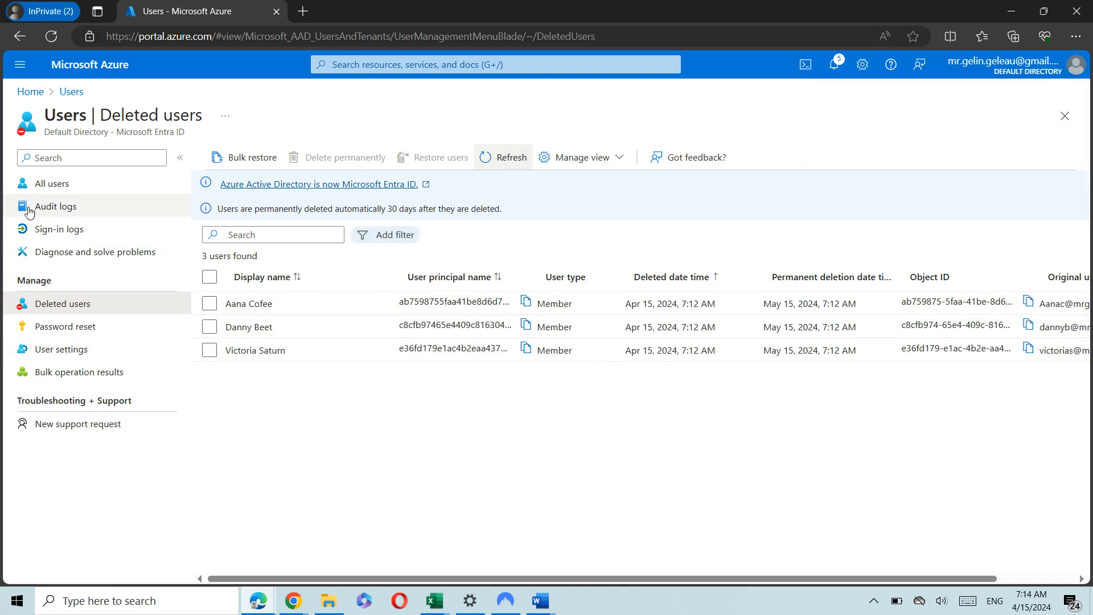
{"action": "left_click", "coordinate": [60, 184]}
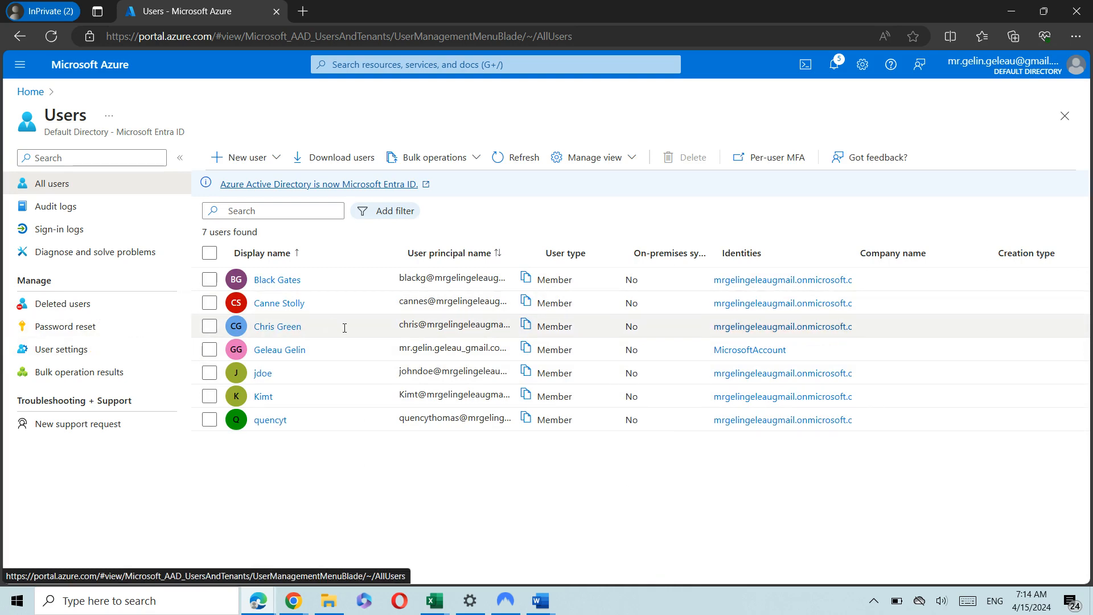
{"action": "left_click", "coordinate": [108, 304]}
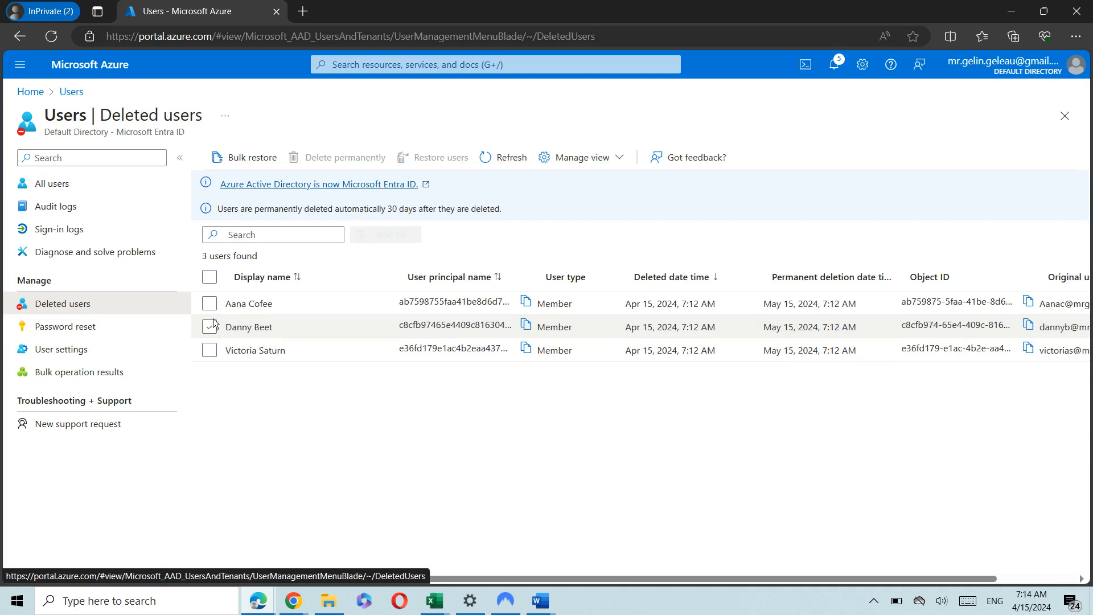
Restore three of the deleted users and refresh the list.
{"action": "left_click", "coordinate": [210, 304]}
{"action": "left_click", "coordinate": [209, 327]}
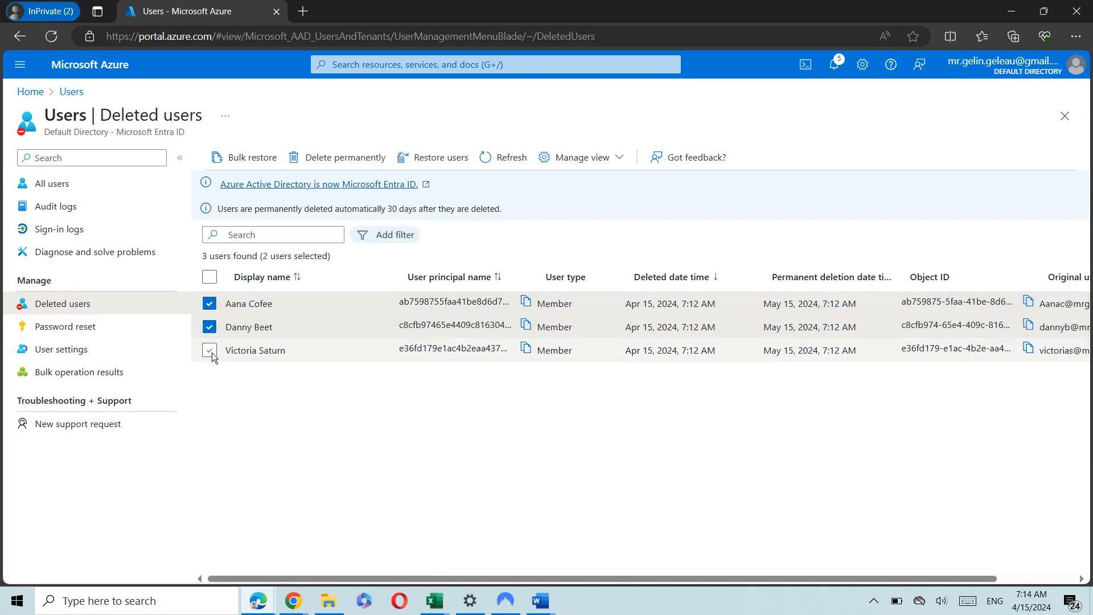
{"action": "left_click", "coordinate": [209, 350]}
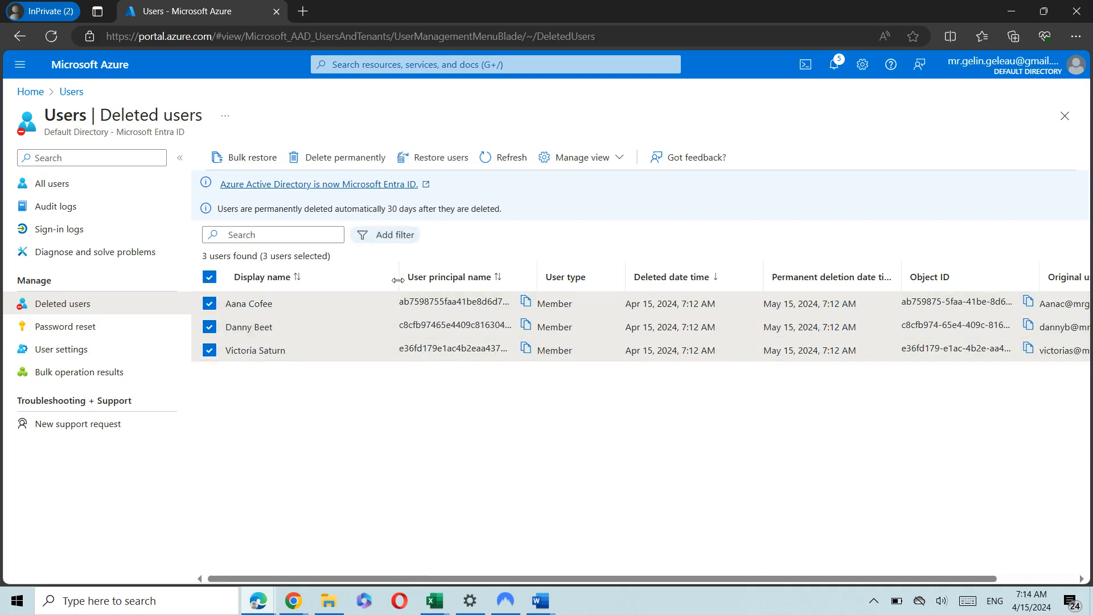
{"action": "left_click", "coordinate": [438, 159]}
{"action": "left_click", "coordinate": [235, 234]}
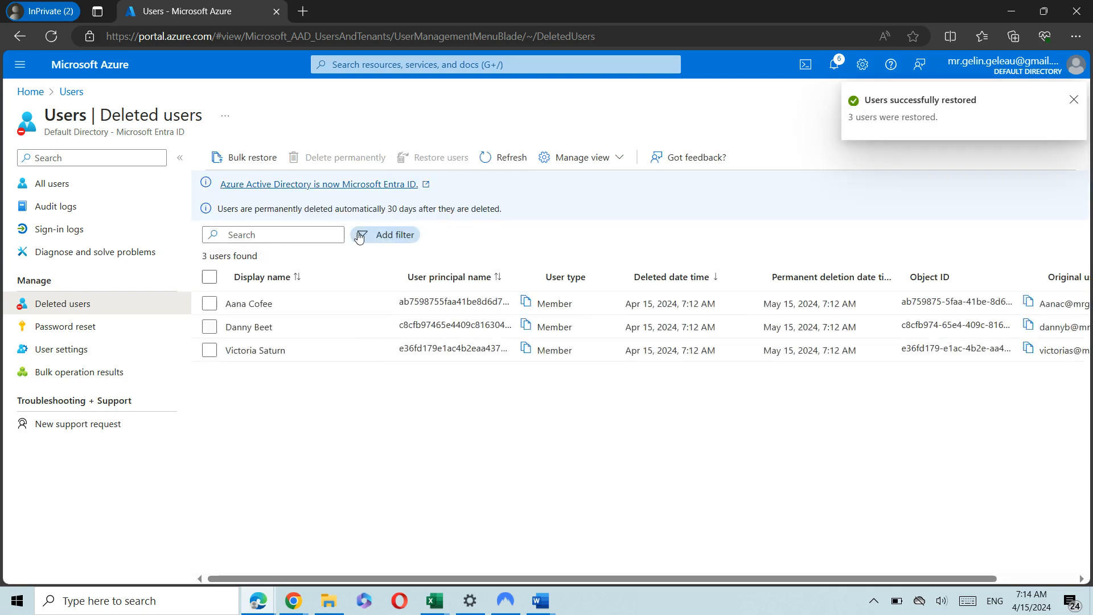
{"action": "left_click", "coordinate": [496, 160]}
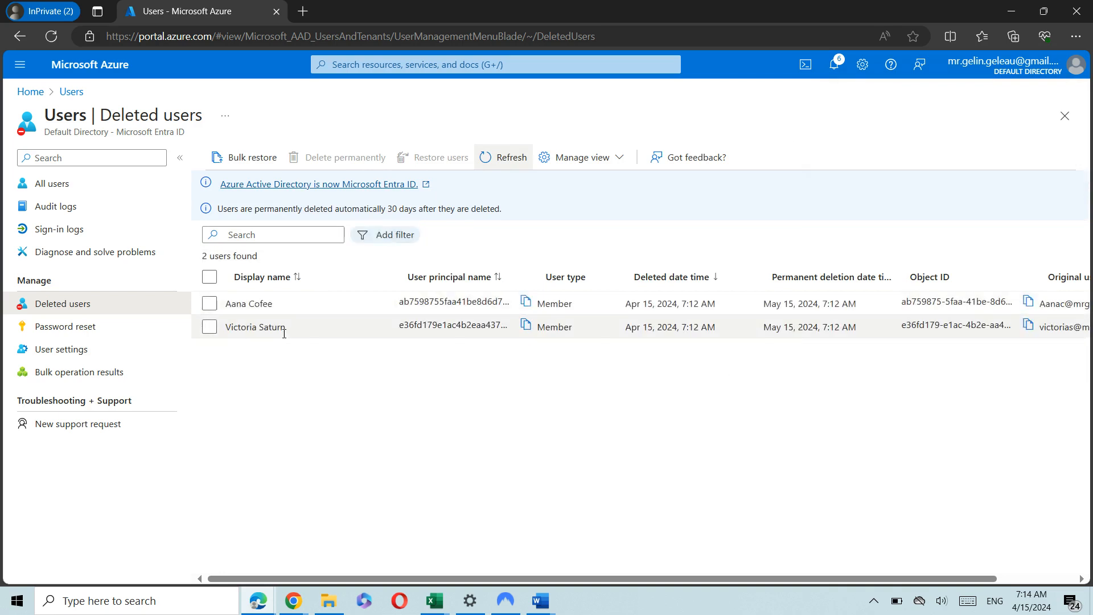
Restore the last two deleted users, refresh the now-empty list, and return to All users.
{"action": "left_click", "coordinate": [210, 304]}
{"action": "left_click", "coordinate": [210, 328]}
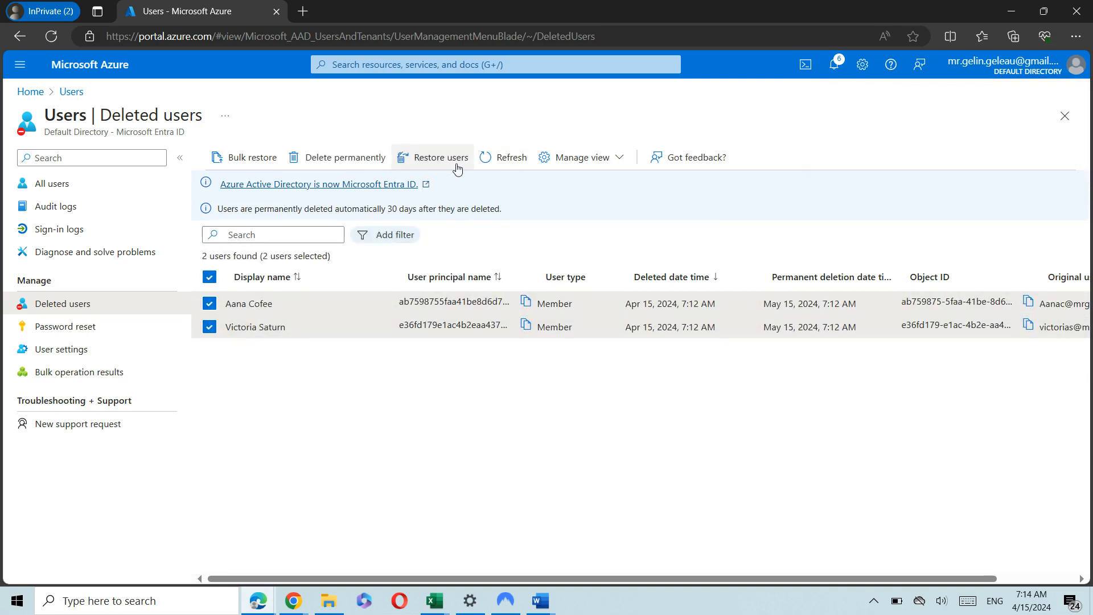
{"action": "left_click", "coordinate": [431, 160]}
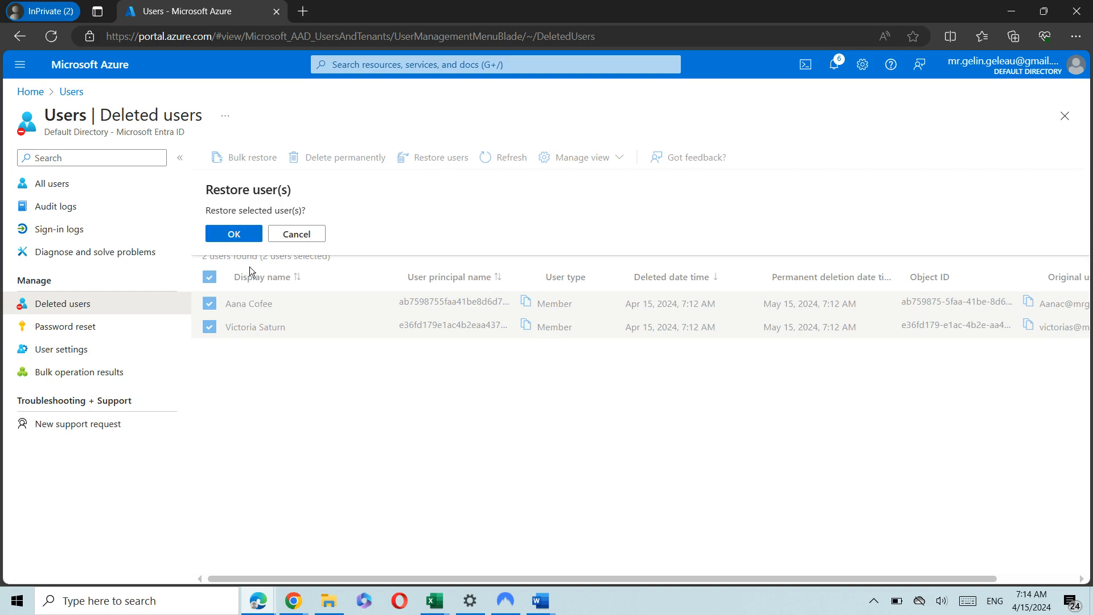
{"action": "left_click", "coordinate": [236, 234]}
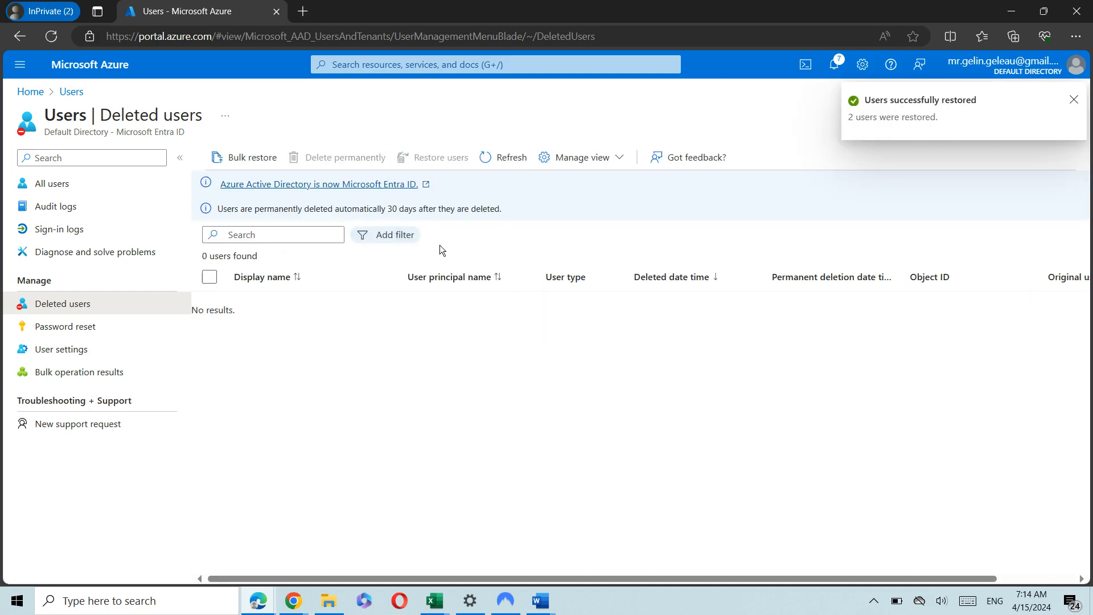
{"action": "left_click", "coordinate": [505, 159]}
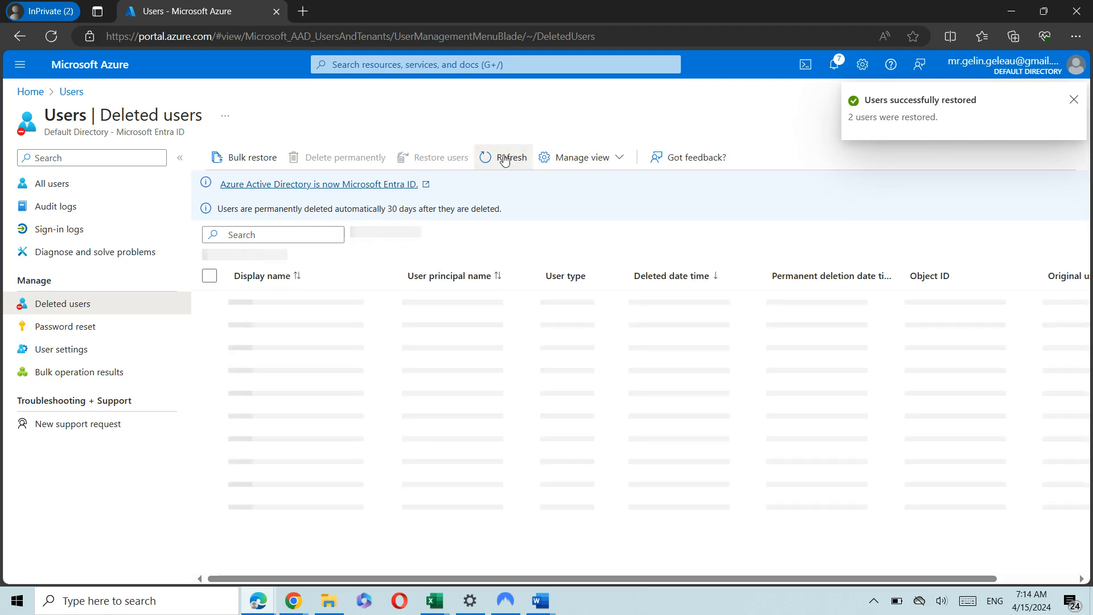
{"action": "left_click", "coordinate": [62, 185]}
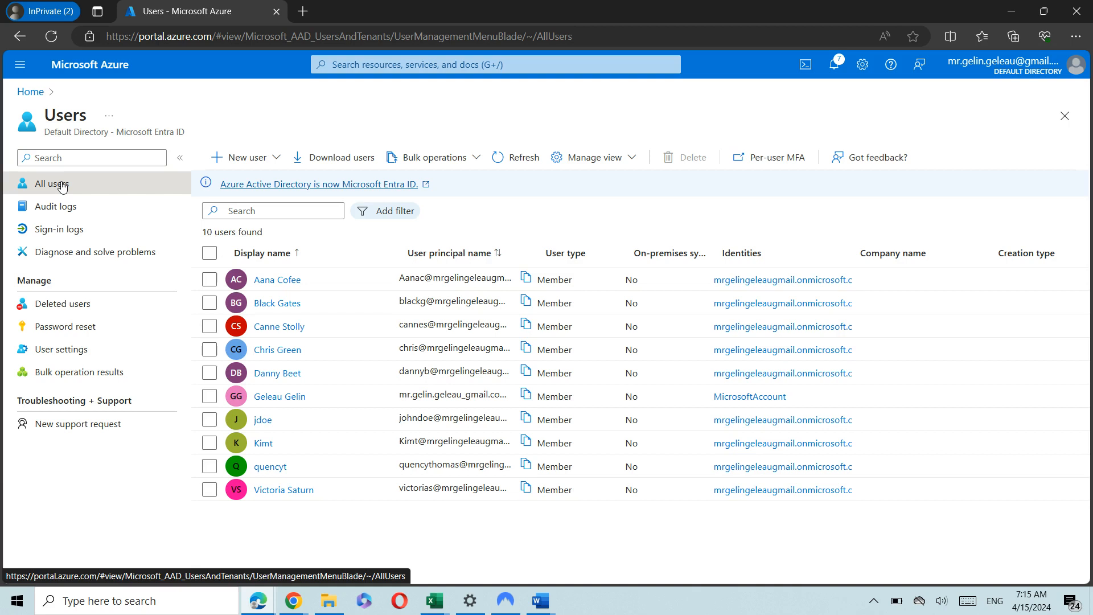
Select all ten users in the All users list.
{"action": "left_click", "coordinate": [210, 253]}
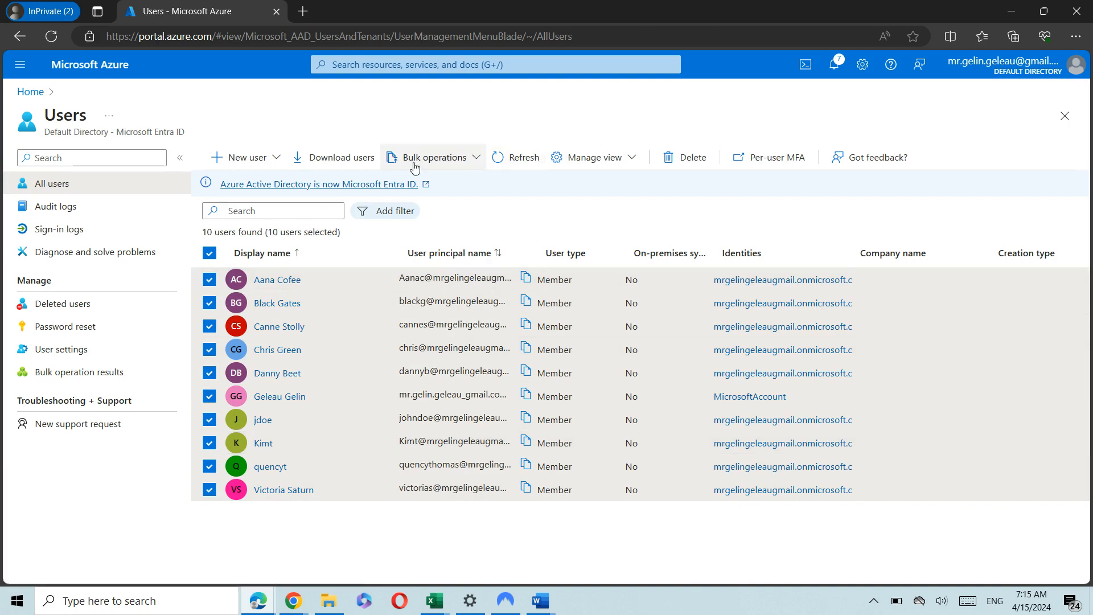
Export the user list as exportLayoffUsers_2024-4-15.csv.
{"action": "left_click", "coordinate": [342, 159]}
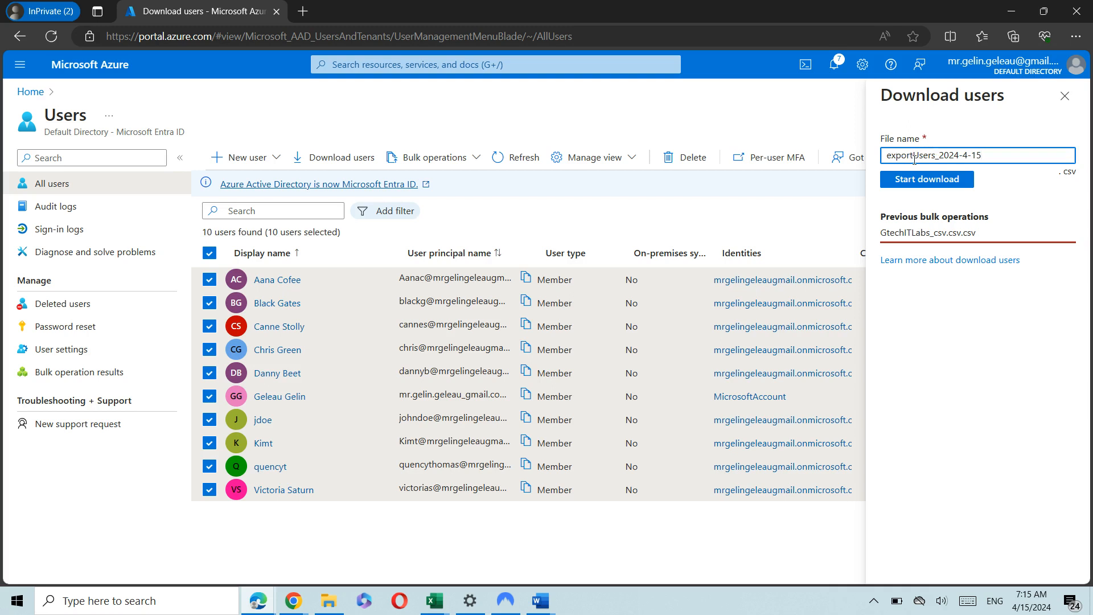
{"action": "left_click", "coordinate": [915, 158]}
{"action": "type", "text": "Layoff"}
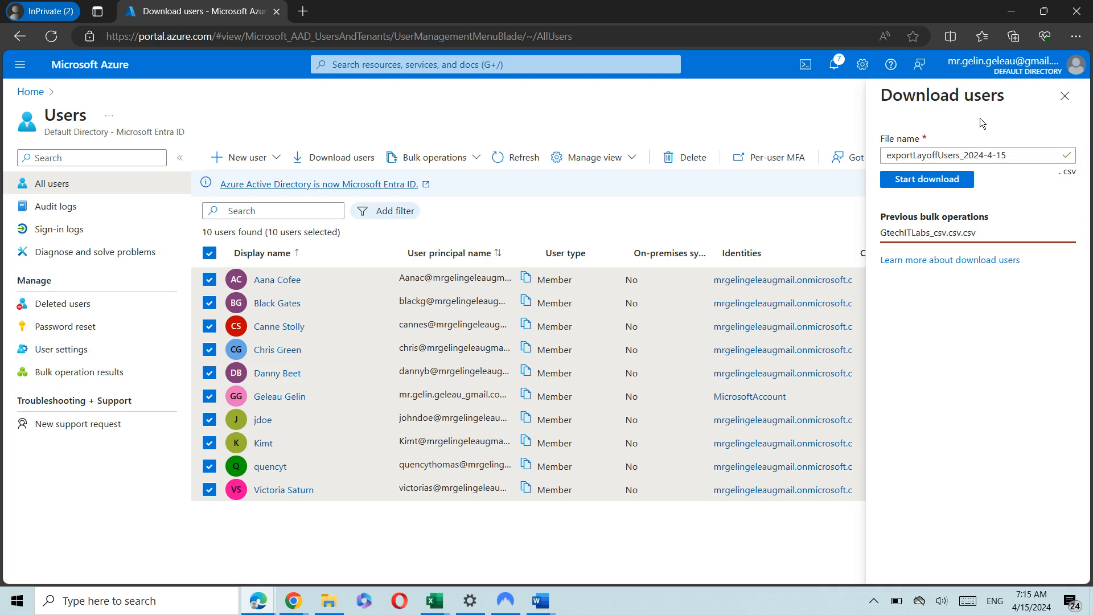
{"action": "left_click", "coordinate": [923, 179]}
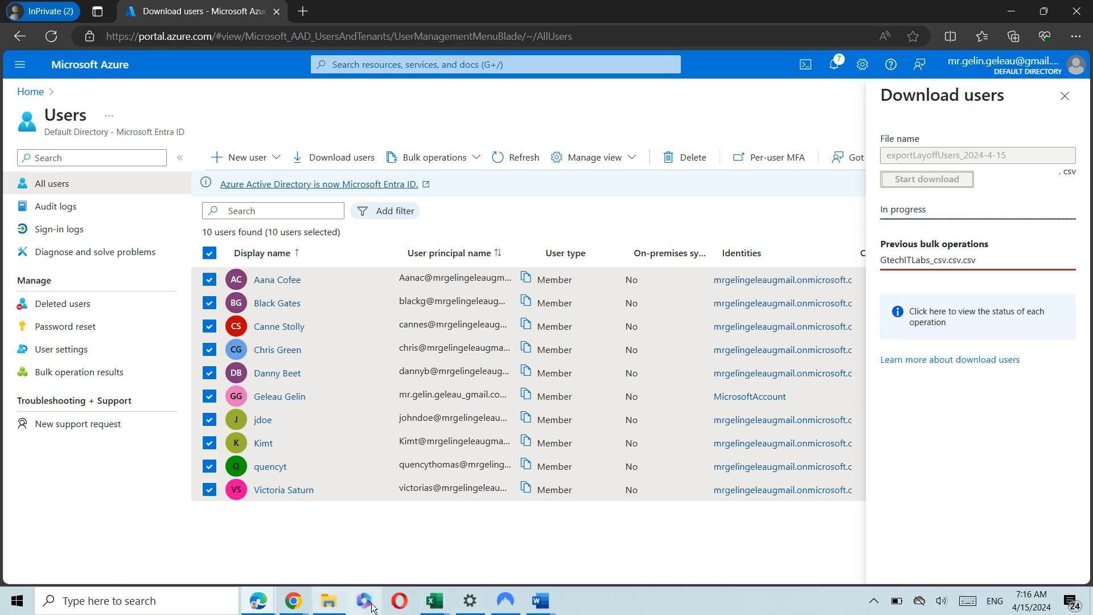
Close the open Excel workbooks, discarding unsaved changes to UserCreate_csv.
{"action": "mouse_move", "coordinate": [430, 603]}
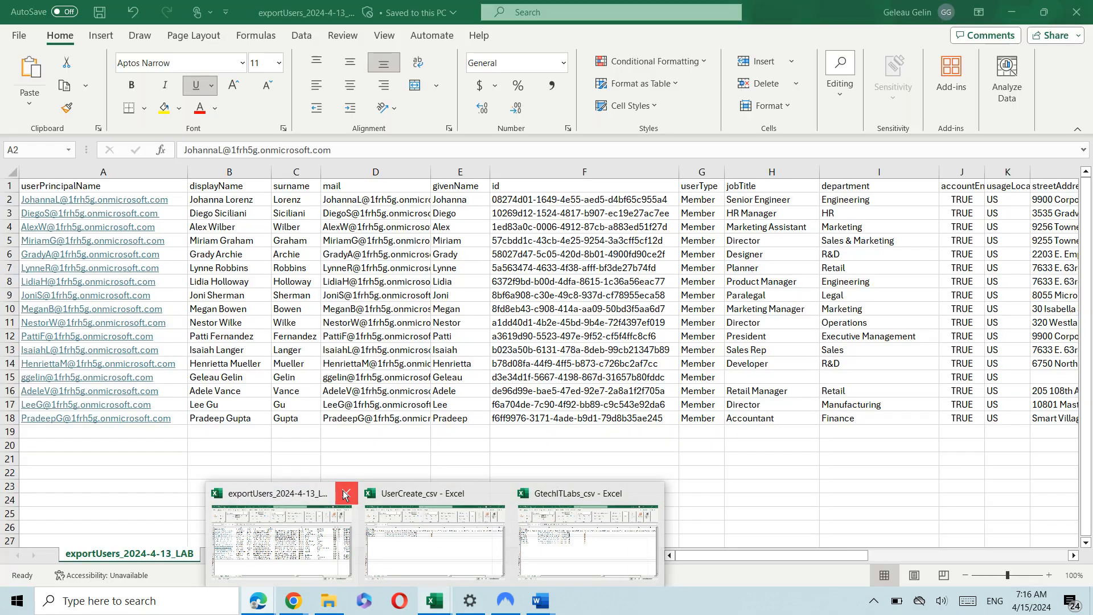
{"action": "left_click", "coordinate": [345, 493]}
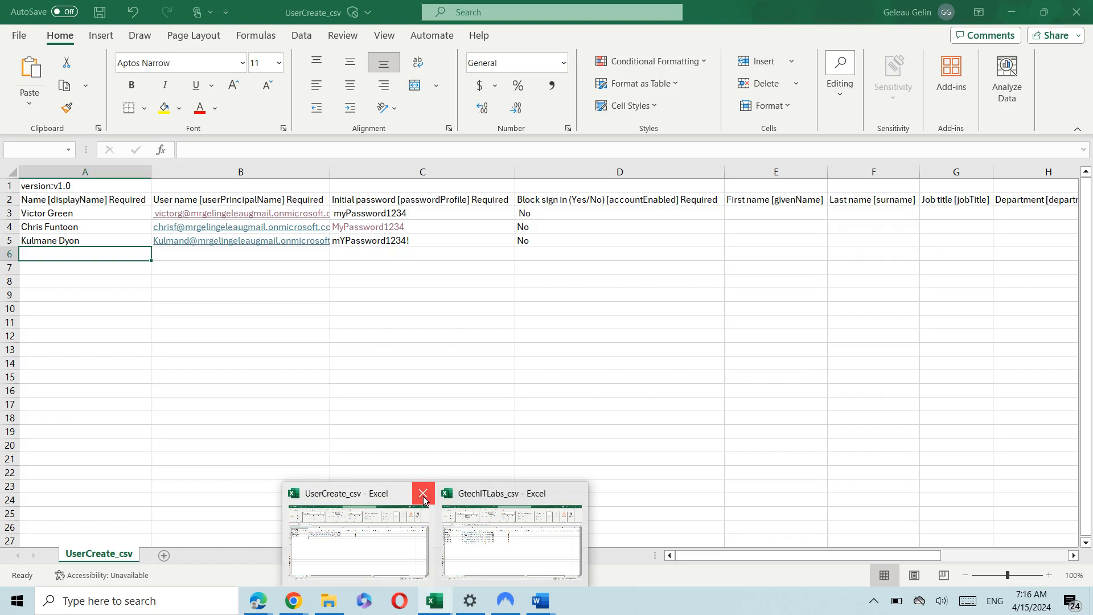
{"action": "left_click", "coordinate": [423, 493]}
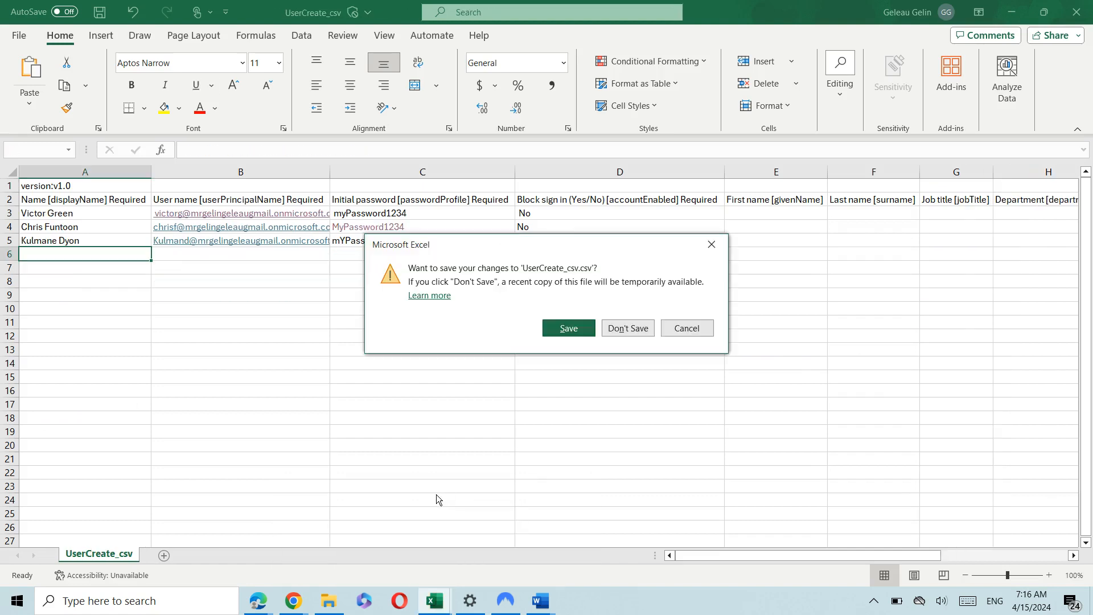
{"action": "left_click", "coordinate": [628, 330]}
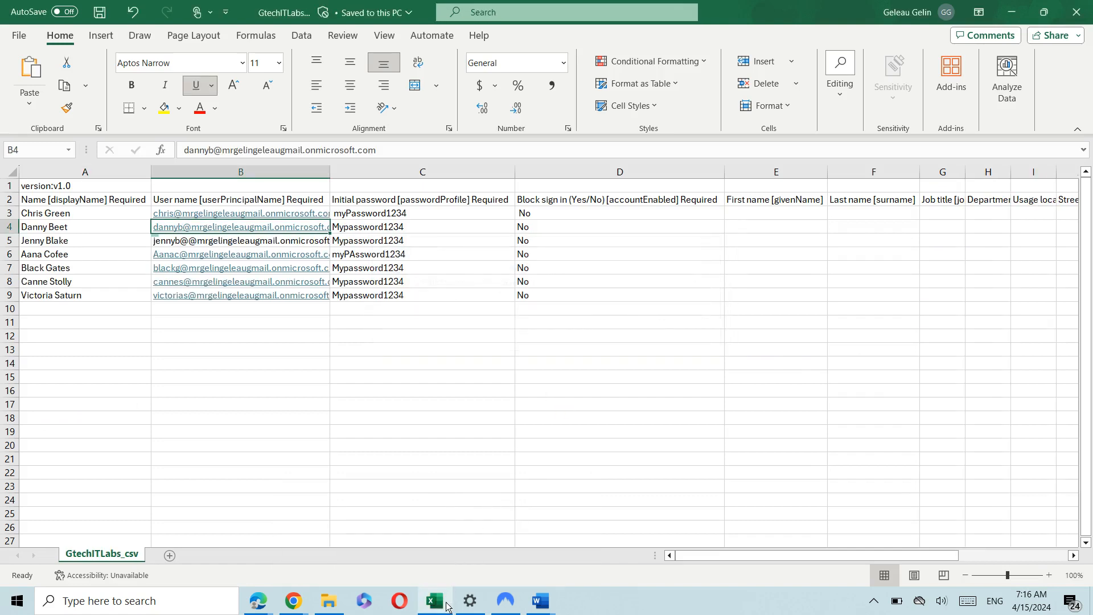
{"action": "mouse_move", "coordinate": [450, 588]}
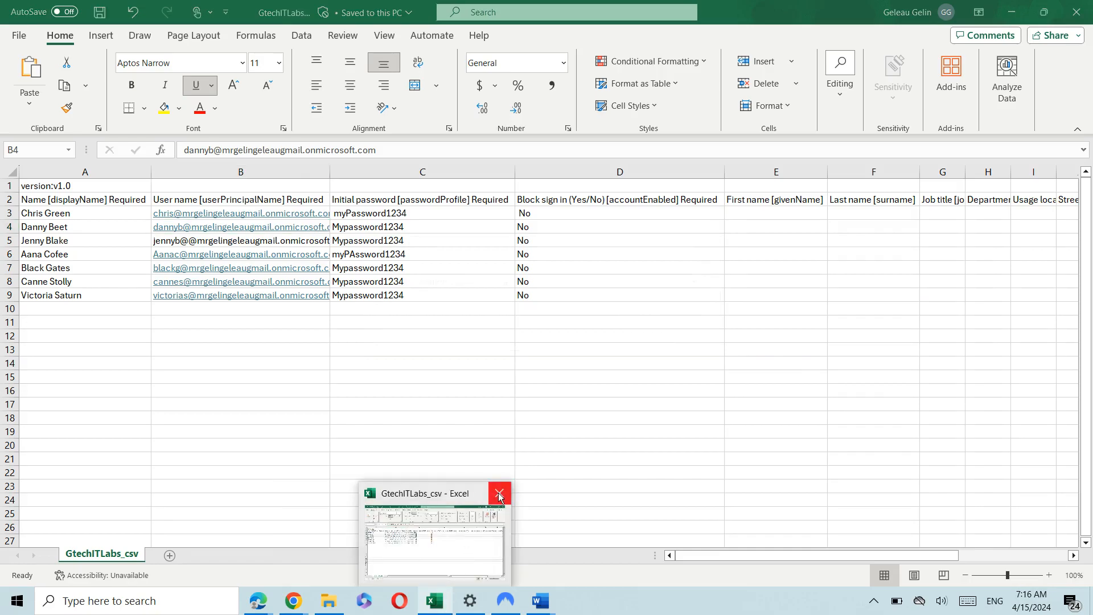
{"action": "left_click", "coordinate": [500, 494]}
Download the exportLayoffUsers_2024-4-15.csv results from the Bulk operations export notification.
{"action": "mouse_move", "coordinate": [258, 601]}
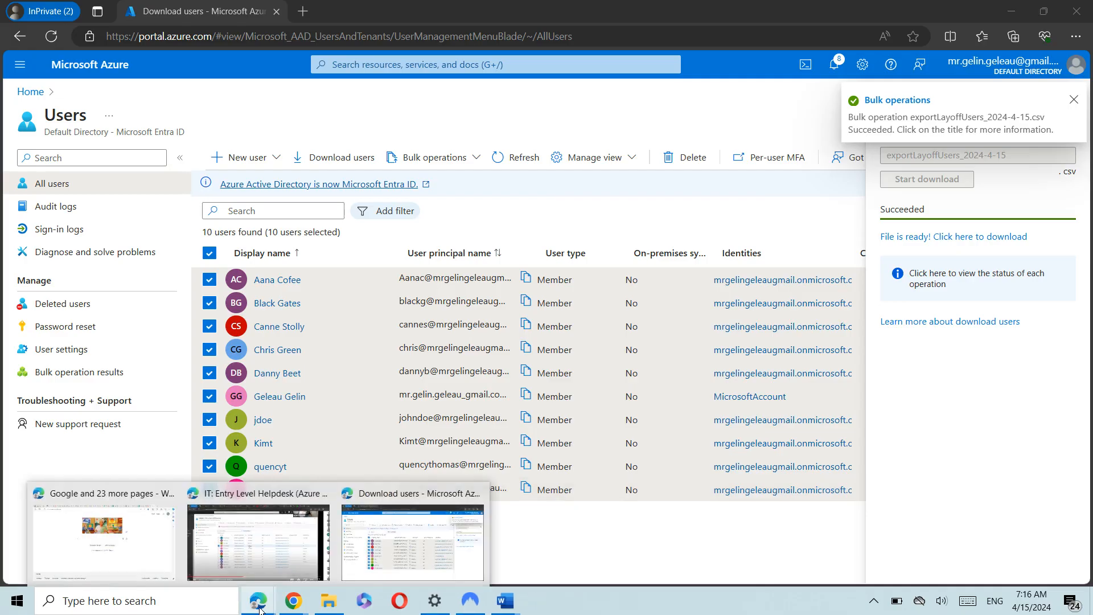
{"action": "left_click", "coordinate": [353, 528]}
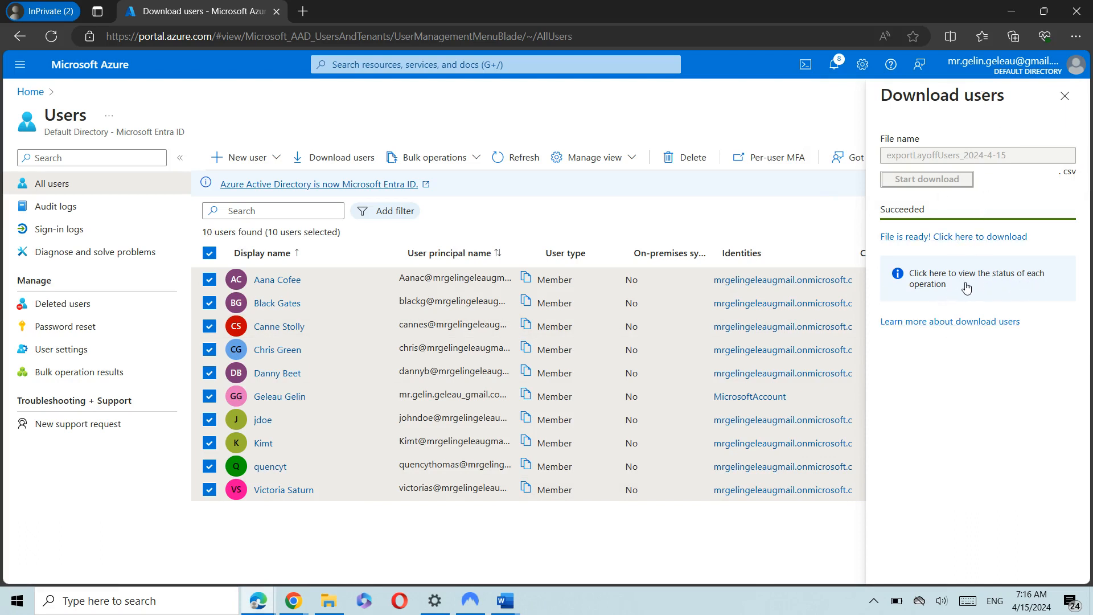
{"action": "left_click", "coordinate": [834, 63]}
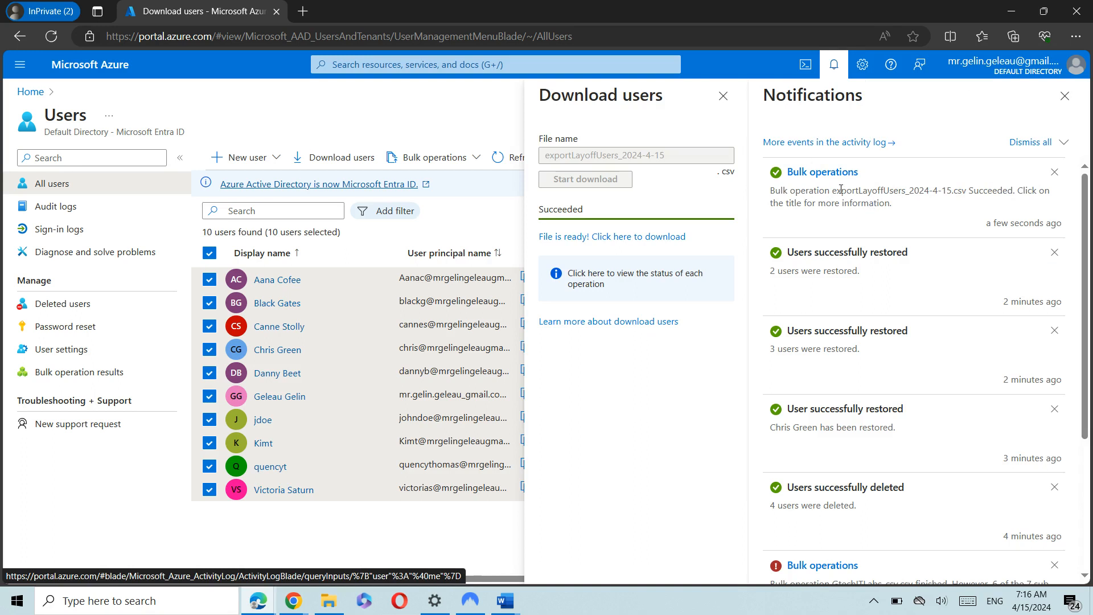
{"action": "left_click", "coordinate": [816, 174]}
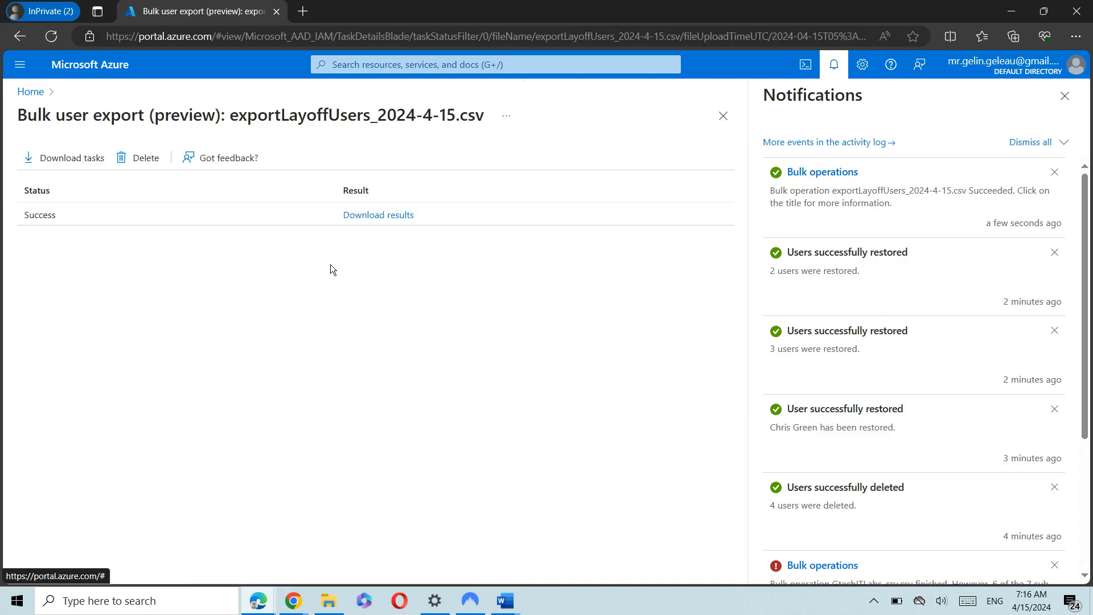
{"action": "left_click", "coordinate": [394, 217]}
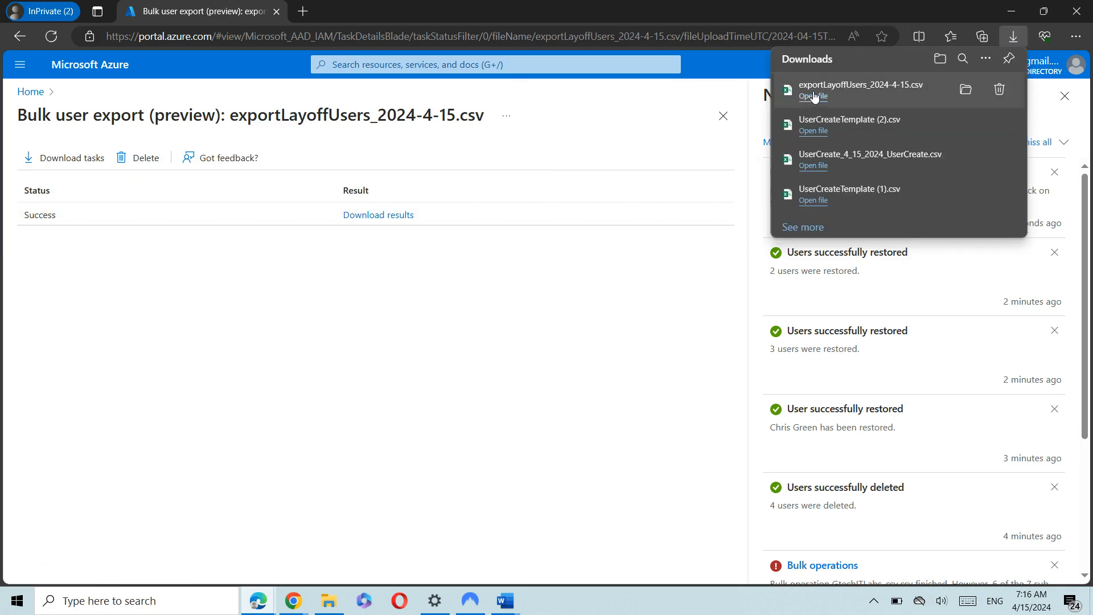
Open exportLayoffUsers_2024-4-15.csv in Excel and autofit columns A, B, C, D, F, H and I.
{"action": "left_click", "coordinate": [815, 97]}
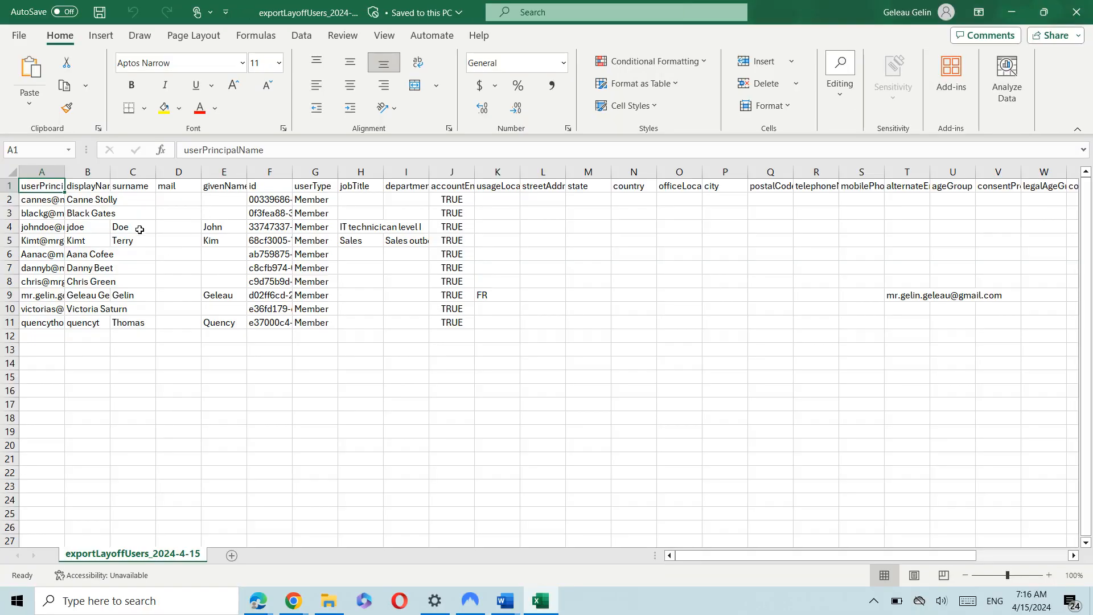
{"action": "double_click", "coordinate": [65, 172]}
{"action": "left_click", "coordinate": [373, 172]}
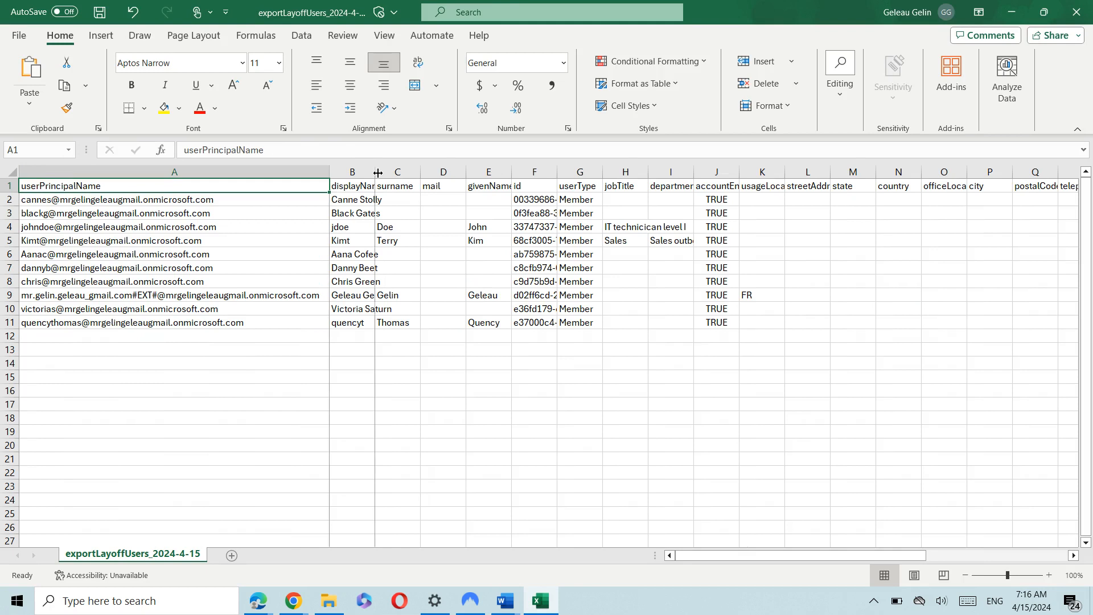
{"action": "double_click", "coordinate": [374, 172]}
{"action": "double_click", "coordinate": [441, 171]}
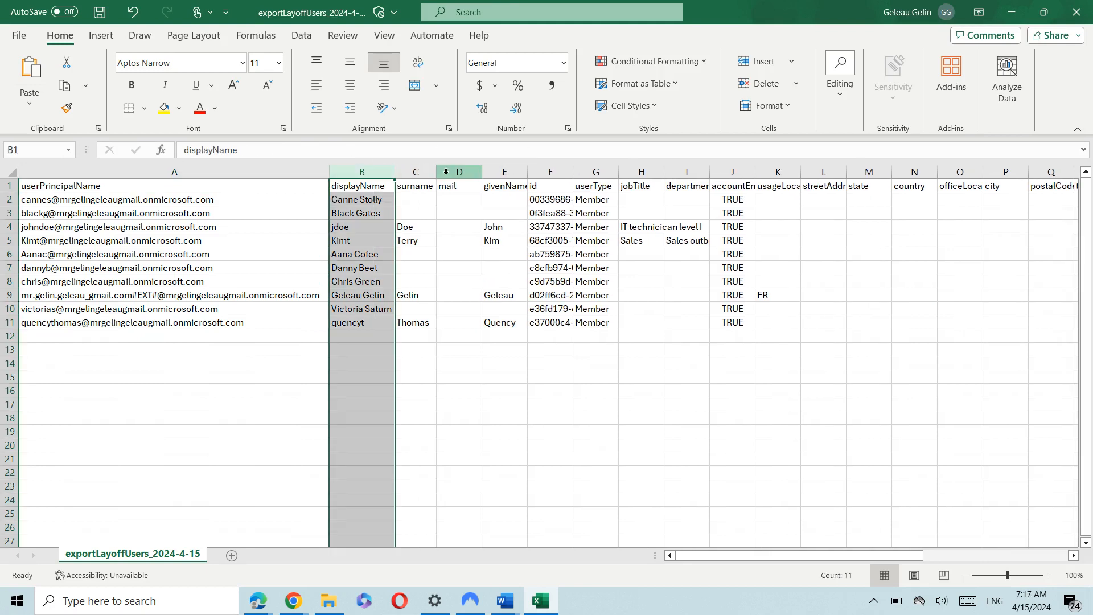
{"action": "double_click", "coordinate": [484, 170]}
{"action": "double_click", "coordinate": [550, 170]}
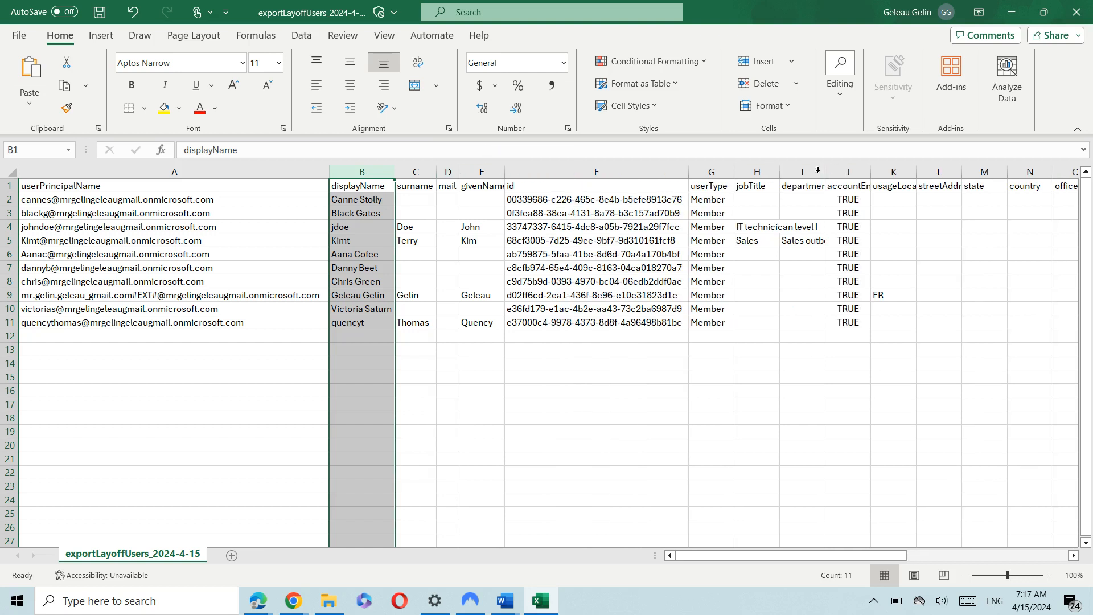
{"action": "double_click", "coordinate": [778, 173]}
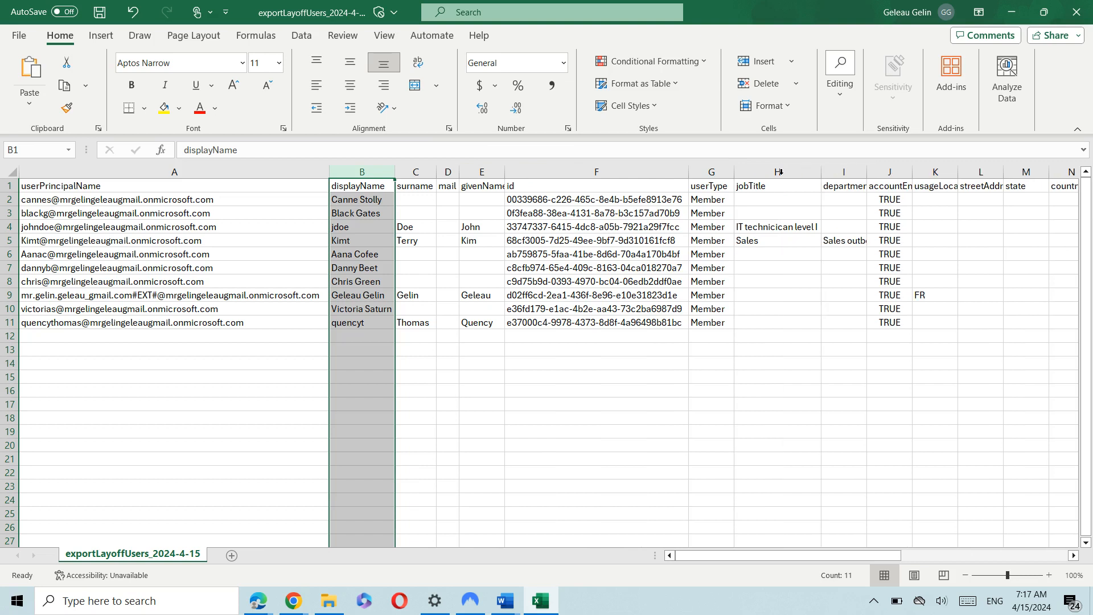
{"action": "double_click", "coordinate": [867, 173]}
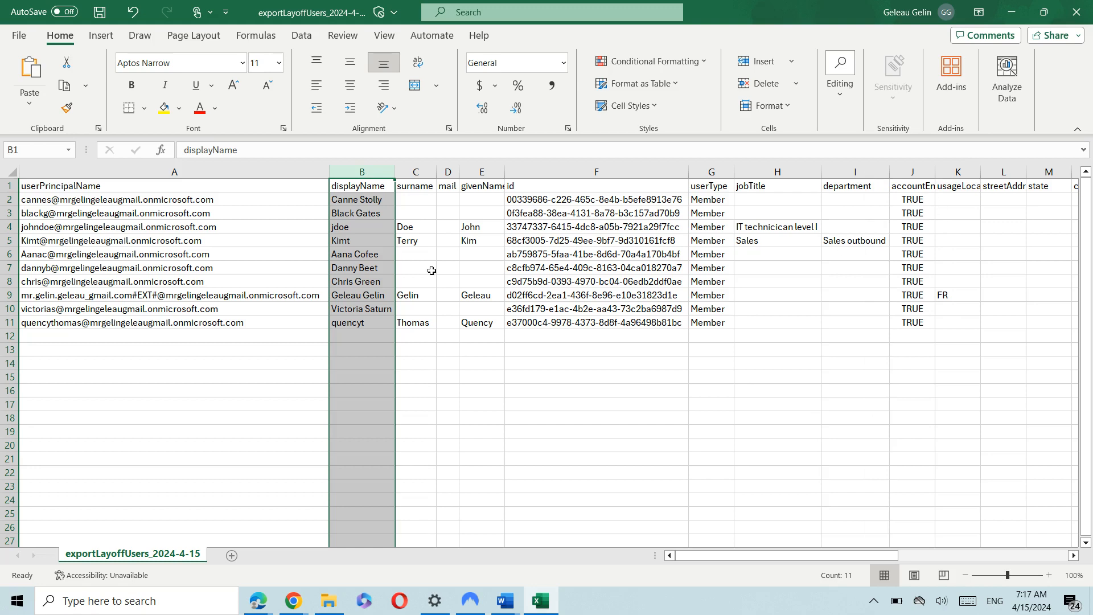
Review the principal names in A4 and A9, job titles in H4–H5, and department in I5.
{"action": "left_click", "coordinate": [132, 230]}
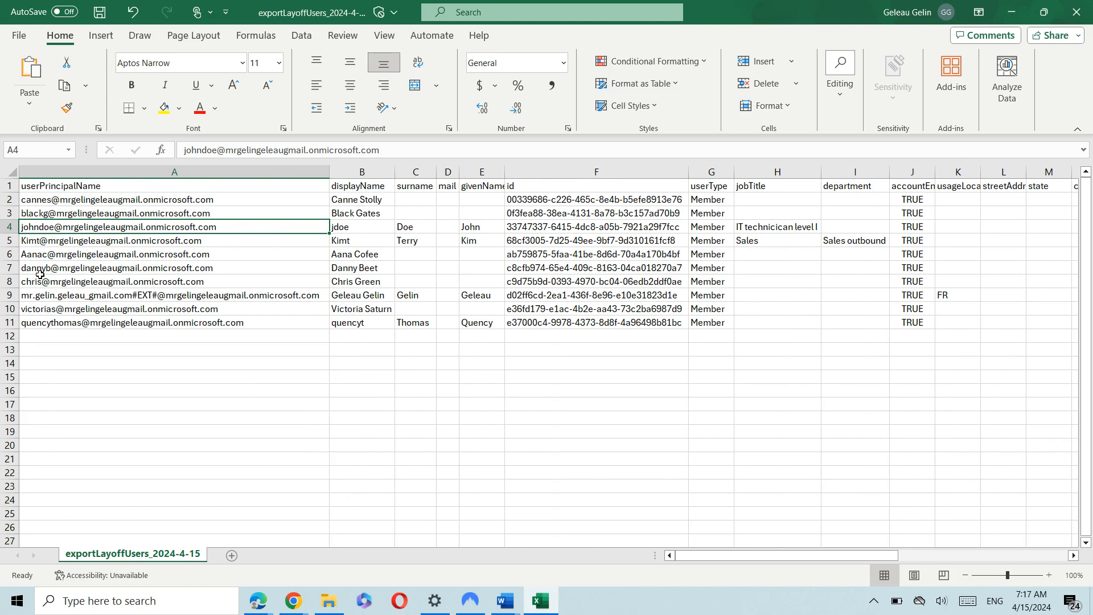
{"action": "left_click", "coordinate": [47, 299]}
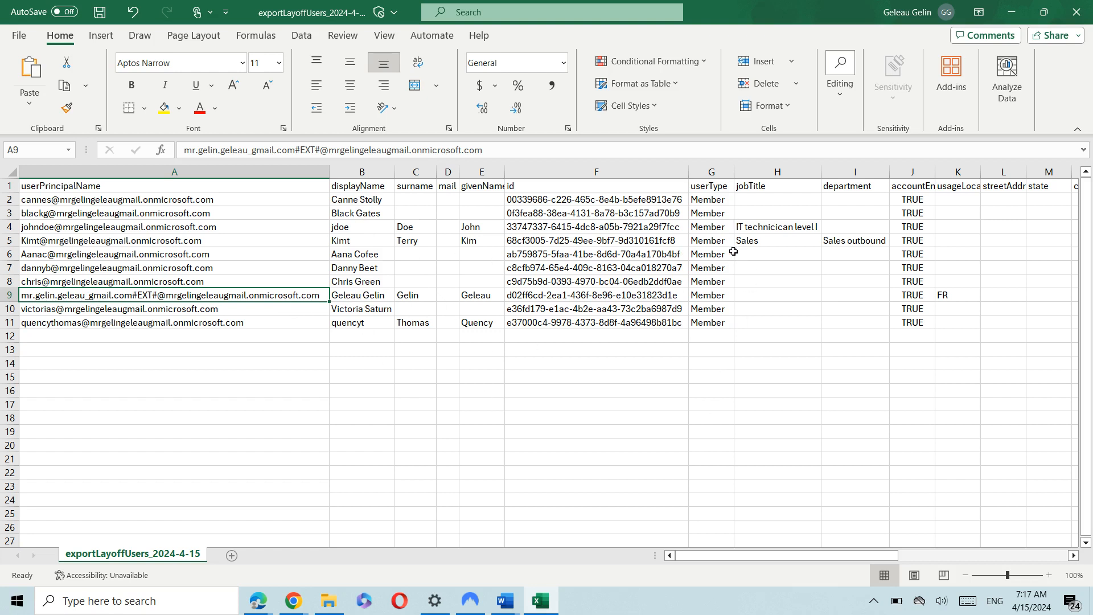
{"action": "left_click", "coordinate": [766, 229]}
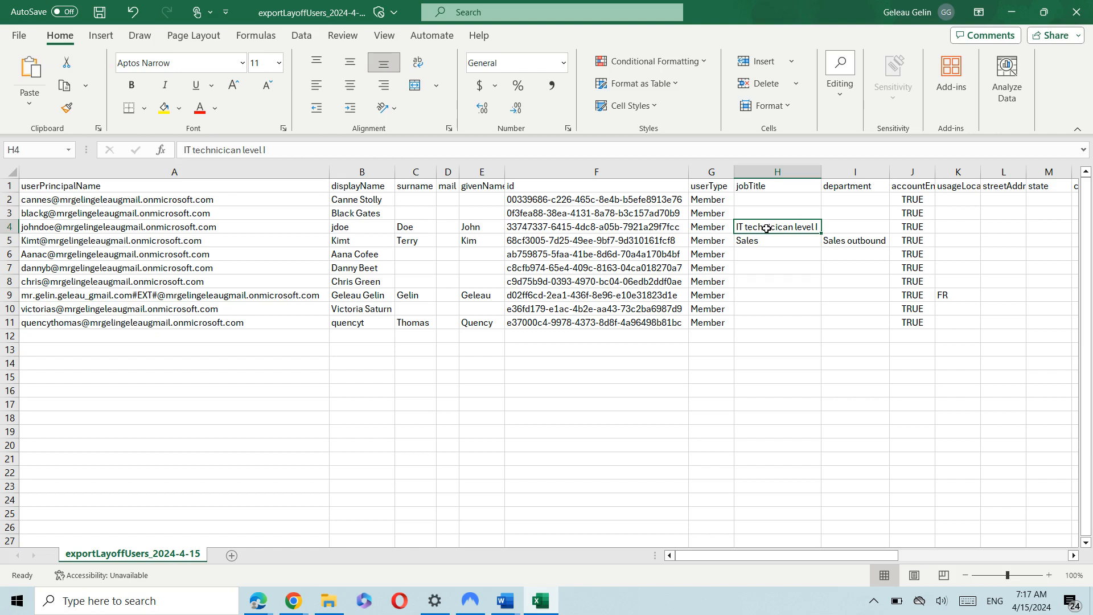
{"action": "left_click", "coordinate": [767, 237]}
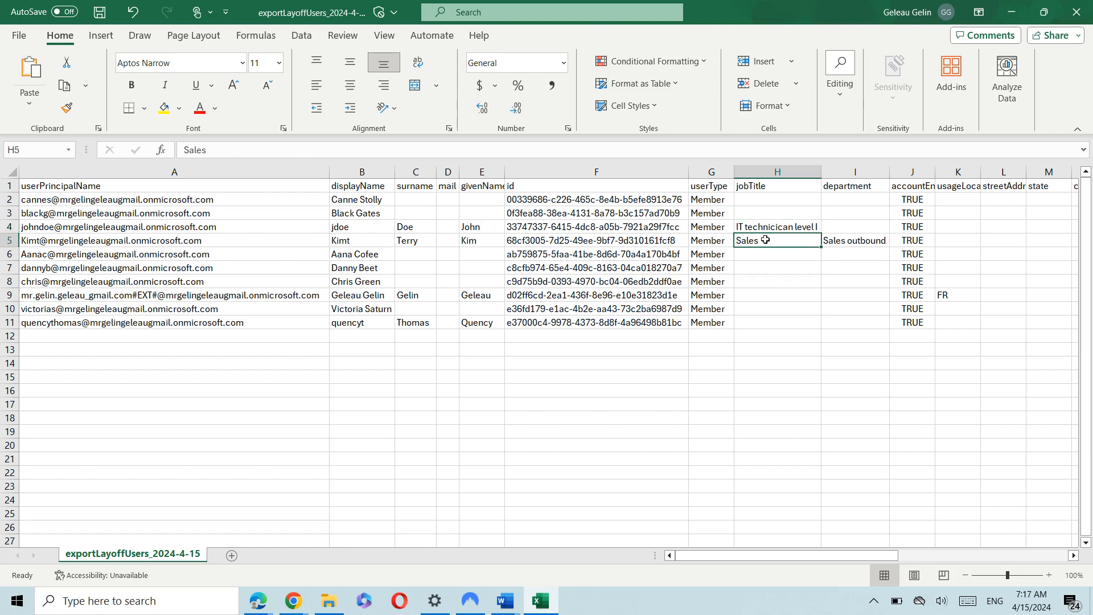
{"action": "left_click", "coordinate": [864, 244]}
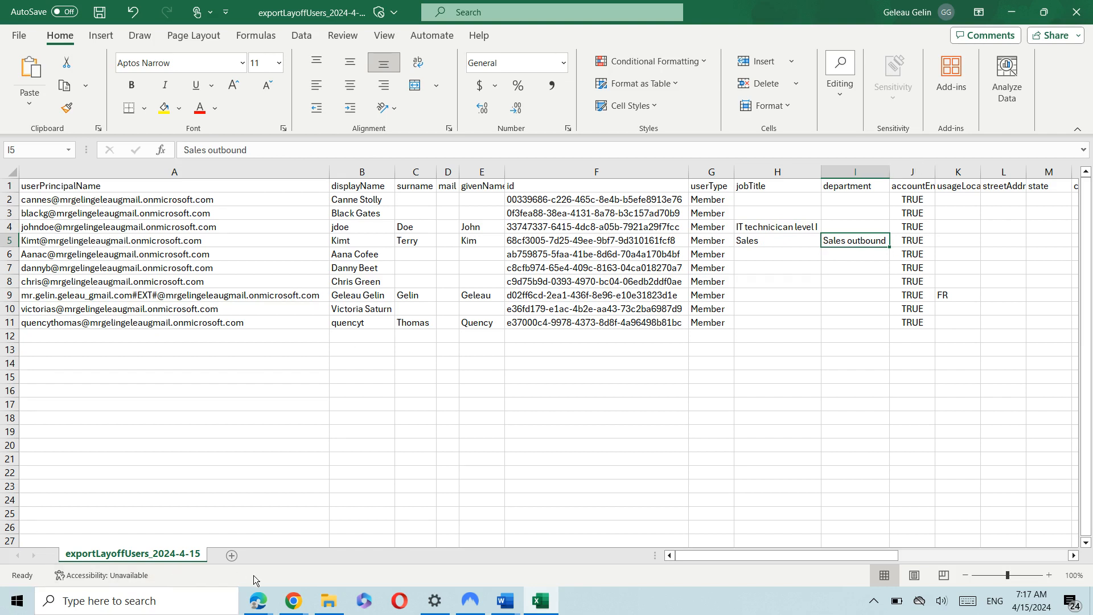
Back in the Azure portal, close the downloads list and notifications, then go Home.
{"action": "mouse_move", "coordinate": [263, 607]}
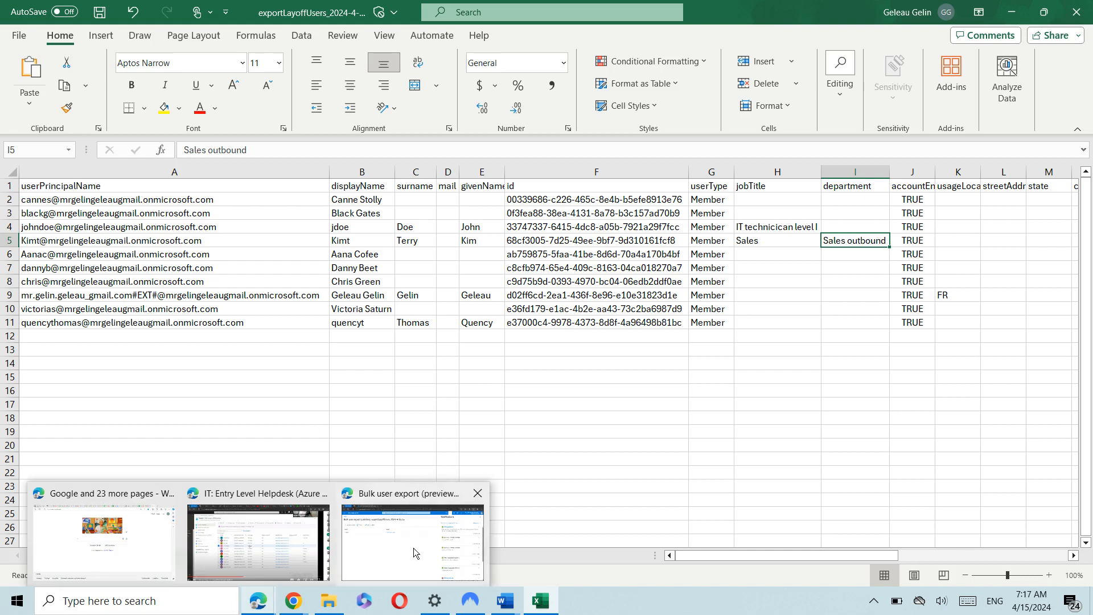
{"action": "left_click", "coordinate": [414, 548]}
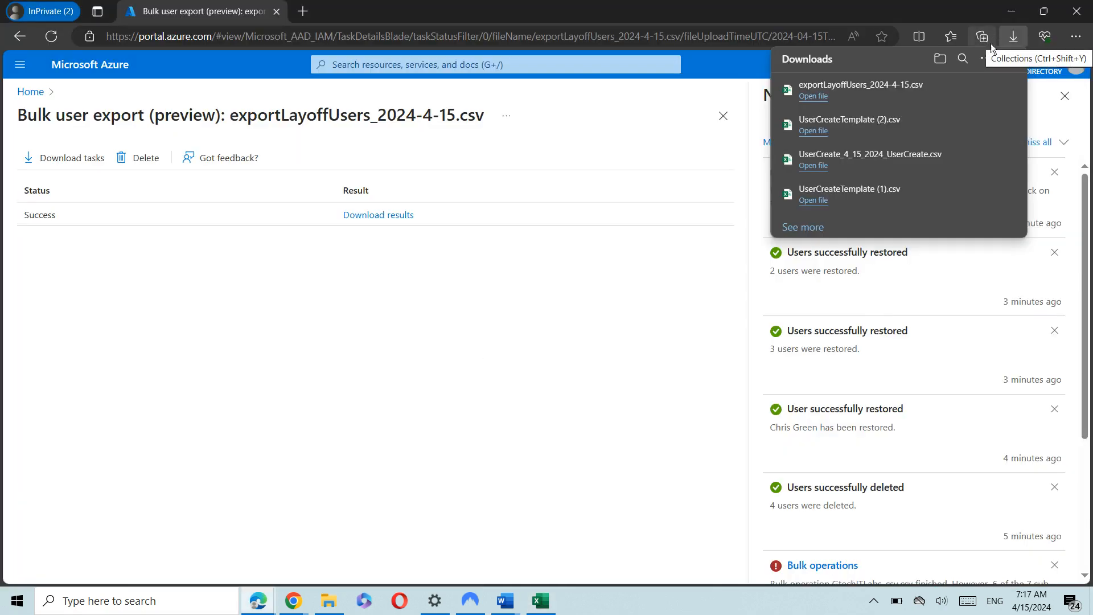
{"action": "left_click", "coordinate": [442, 286]}
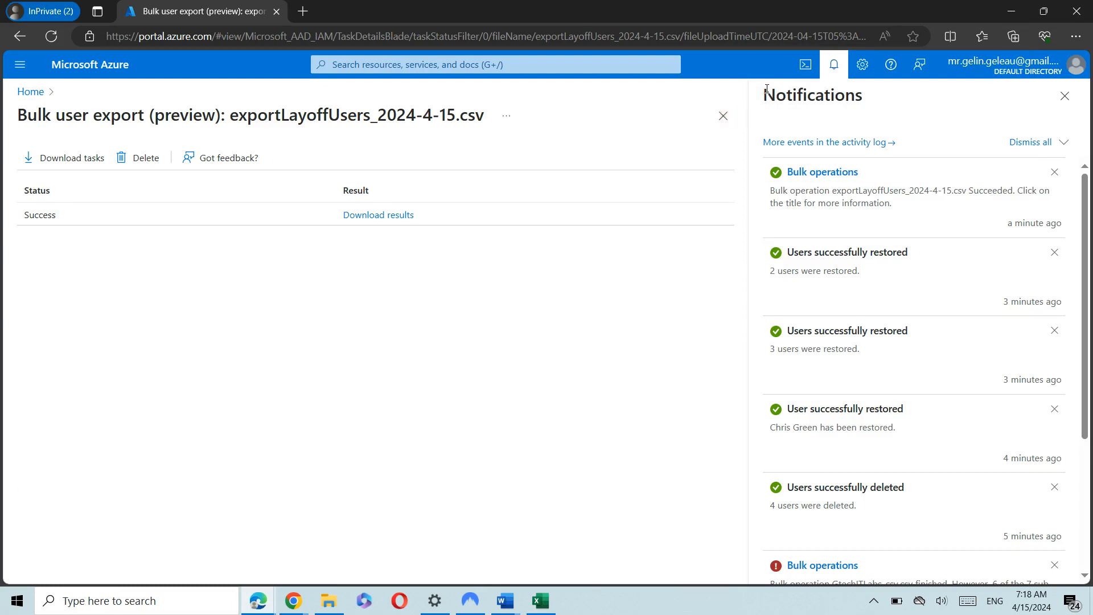
{"action": "left_click", "coordinate": [1064, 96]}
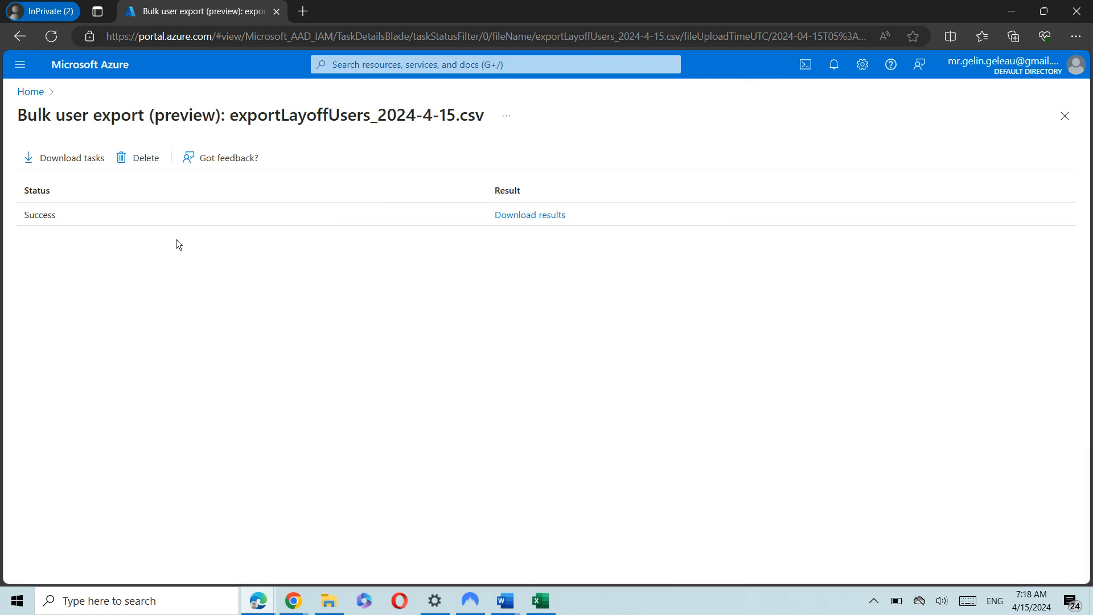
{"action": "left_click", "coordinate": [30, 92]}
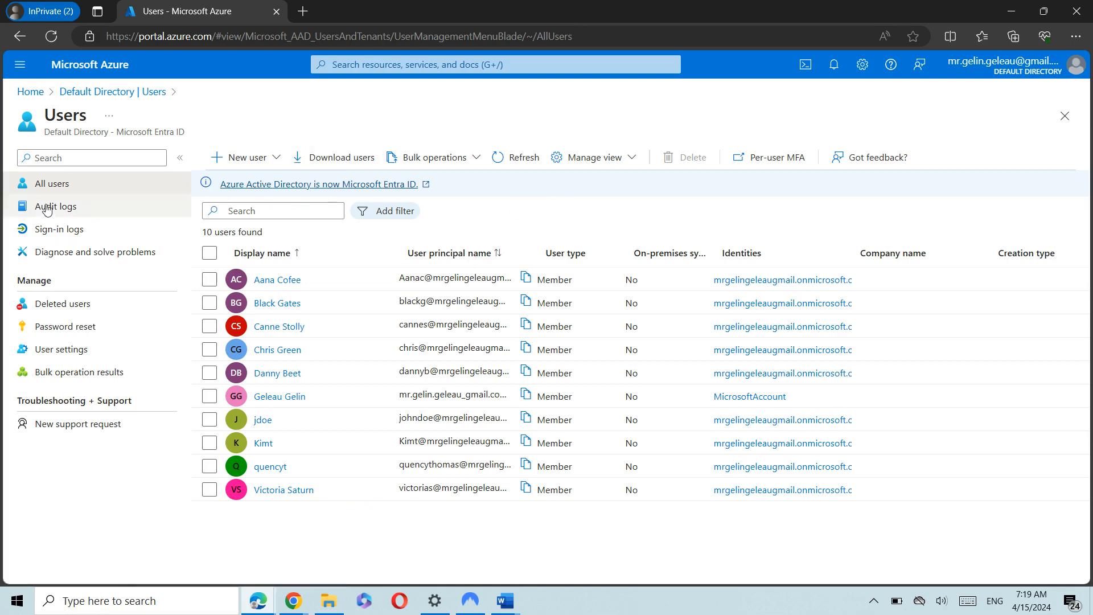
{"action": "left_click", "coordinate": [275, 157]}
{"action": "left_click", "coordinate": [476, 158]}
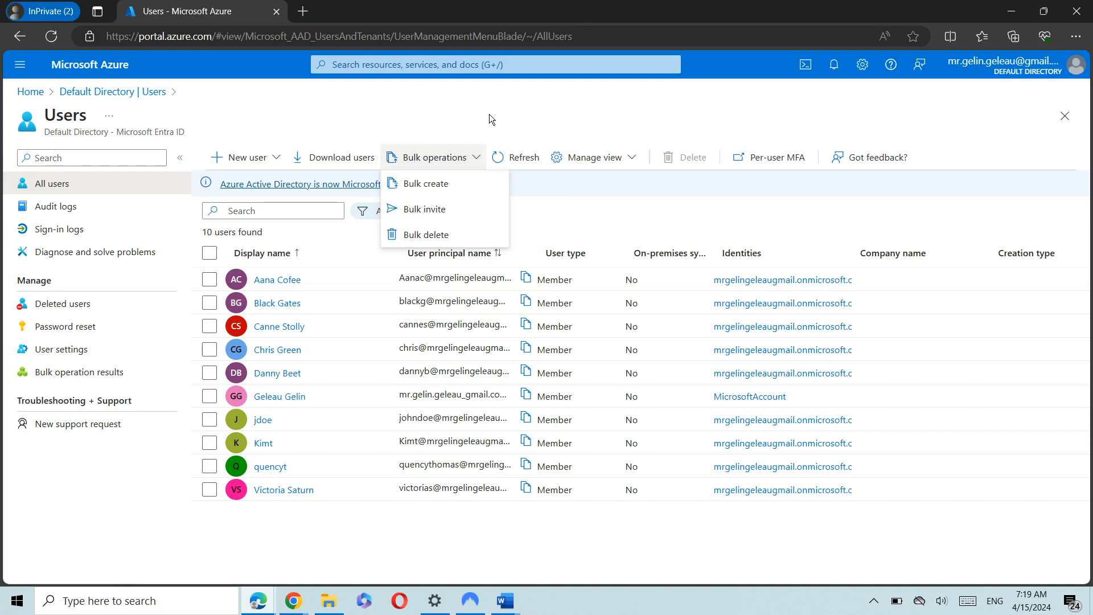
{"action": "left_click", "coordinate": [477, 158]}
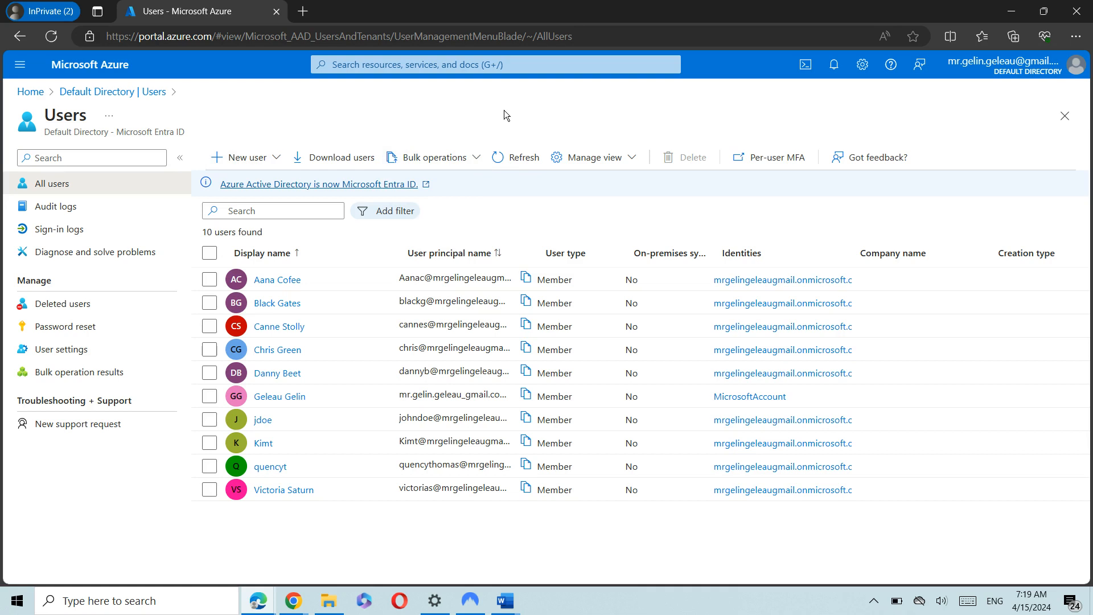
{"action": "left_click", "coordinate": [364, 160]}
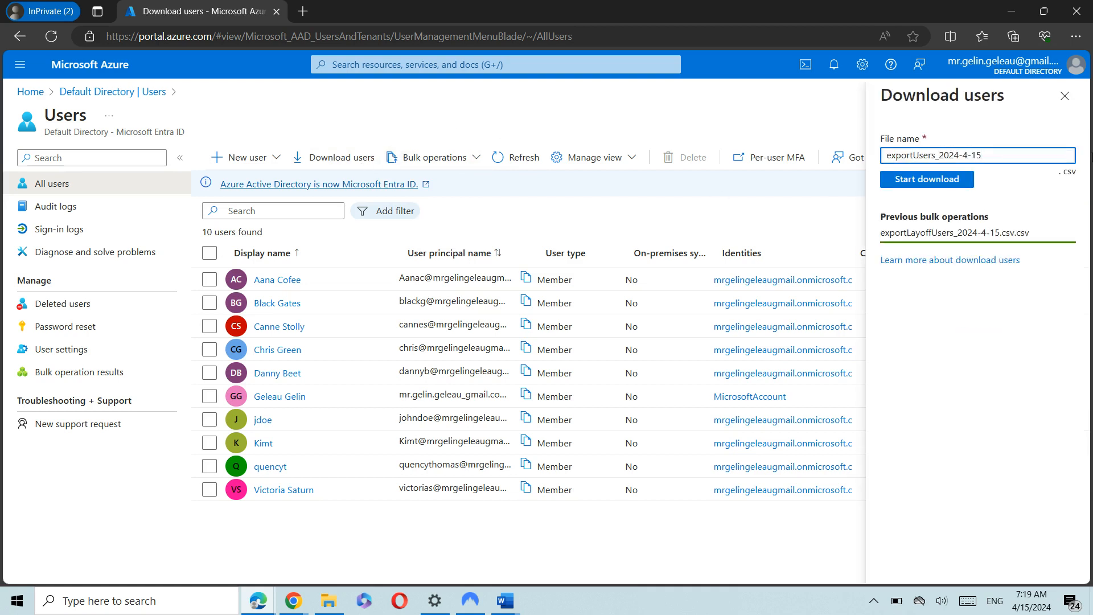
{"action": "left_click", "coordinate": [1065, 96]}
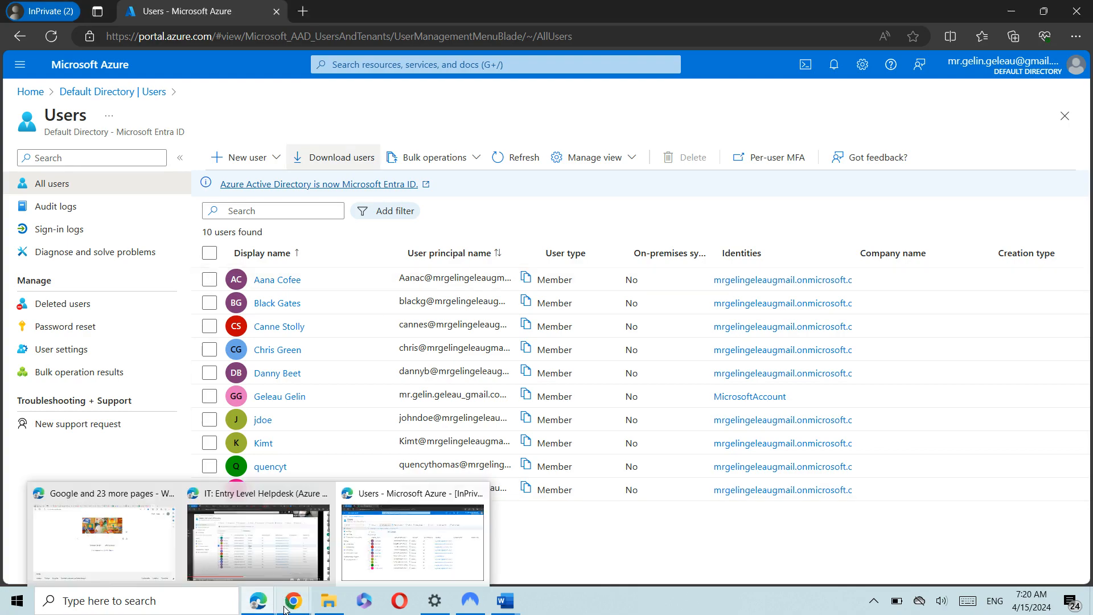
{"action": "mouse_move", "coordinate": [293, 600]}
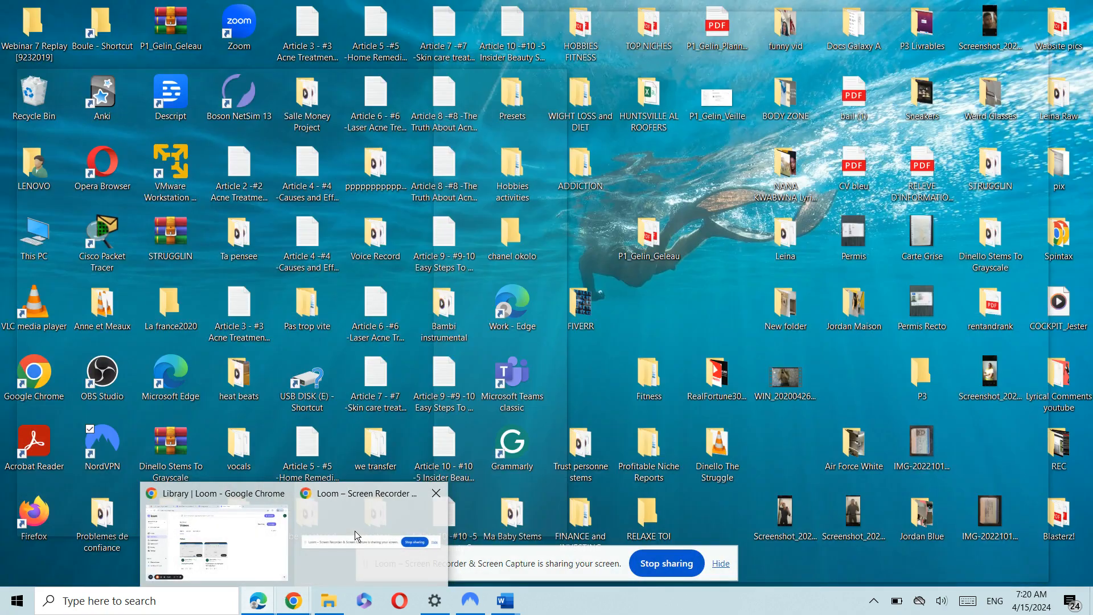
{"action": "left_click", "coordinate": [354, 531]}
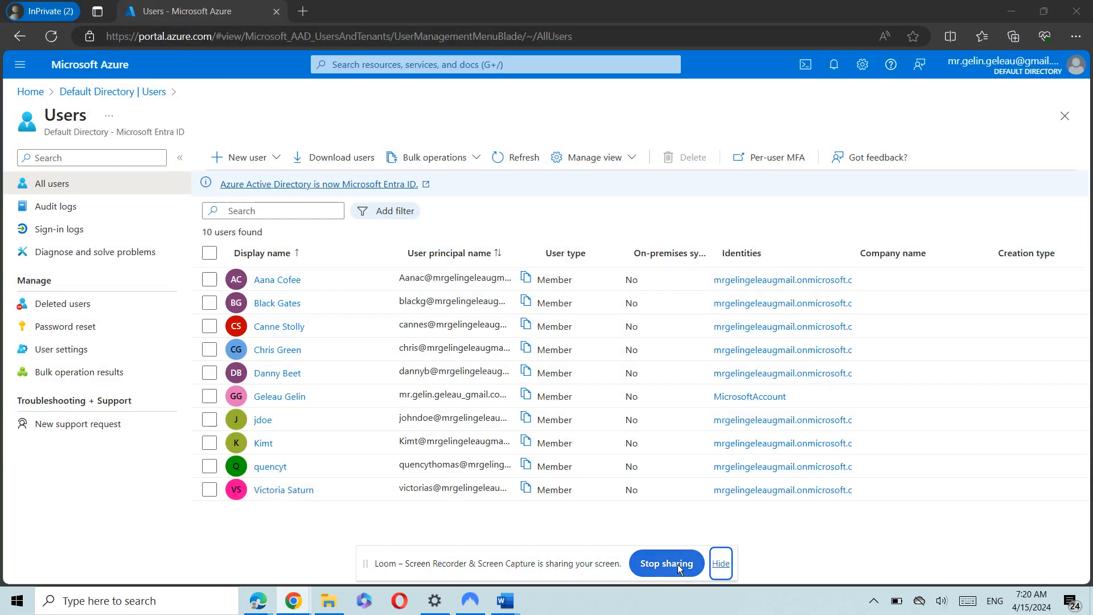